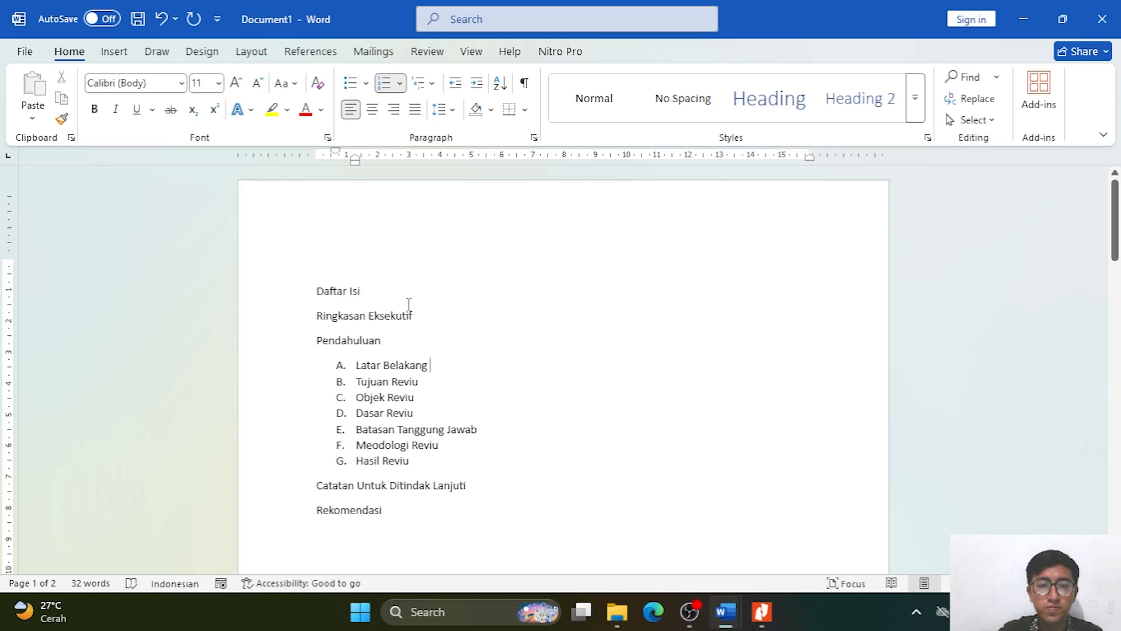
# Apply the Heading 1 style to the "Daftar Isi" line at the start of the document.
pyautogui.tripleClick(373, 290)
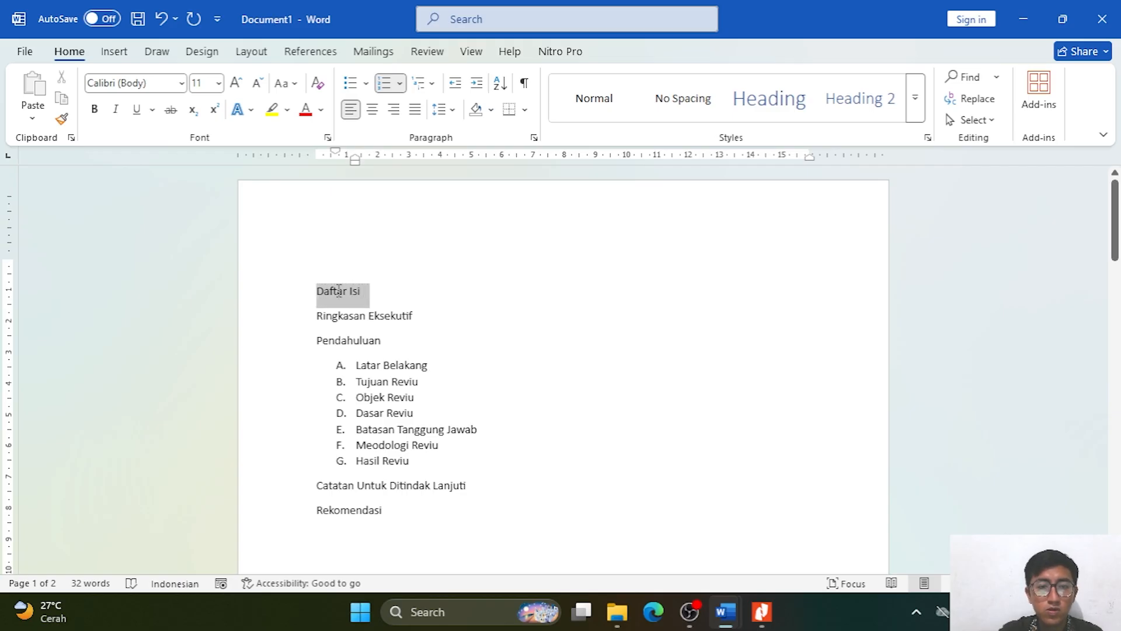
pyautogui.click(385, 316)
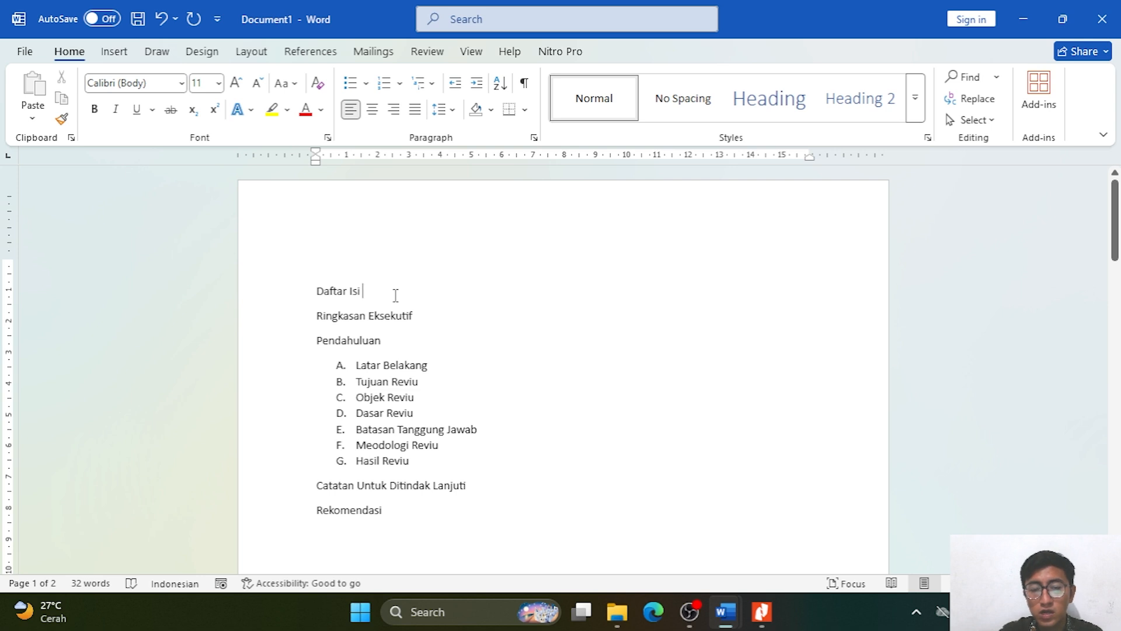
pyautogui.doubleClick(356, 290)
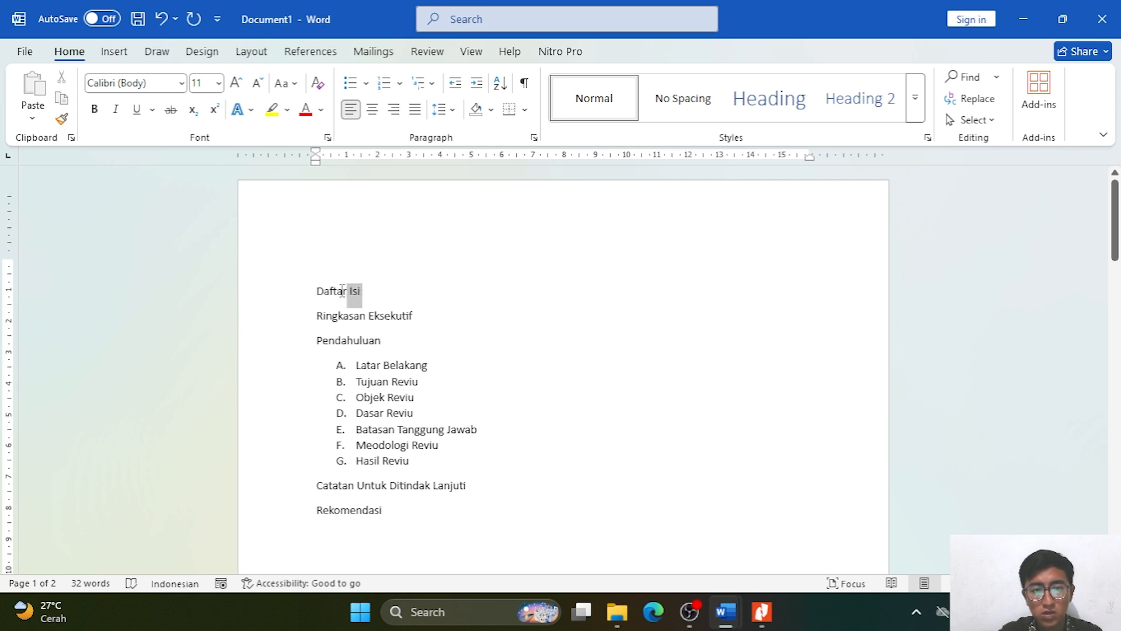
pyautogui.tripleClick(341, 291)
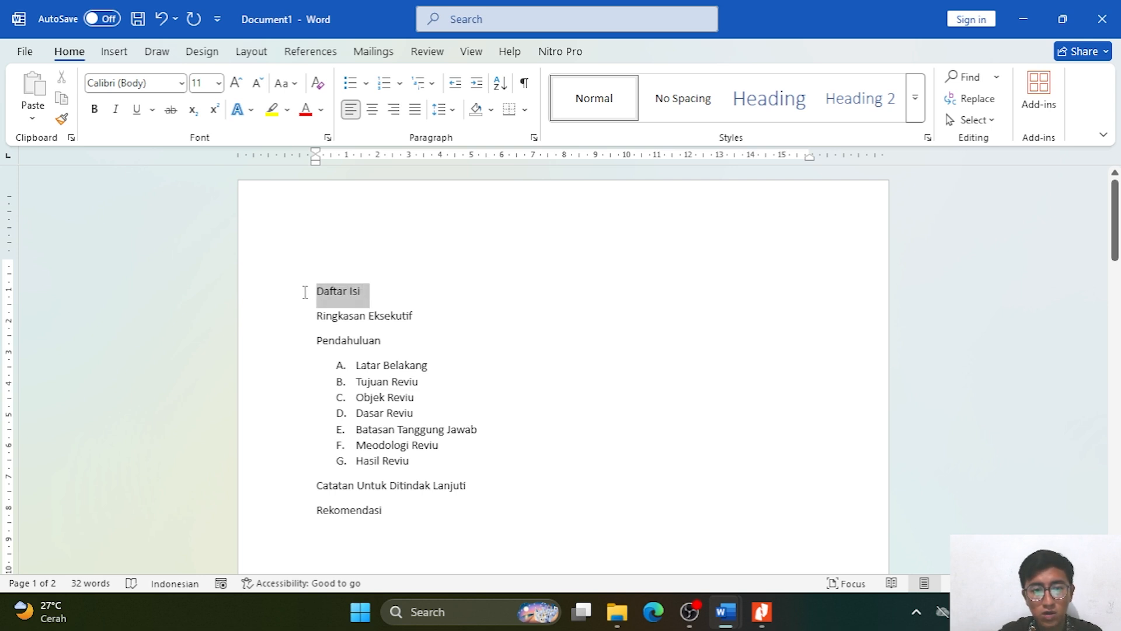
pyautogui.click(922, 112)
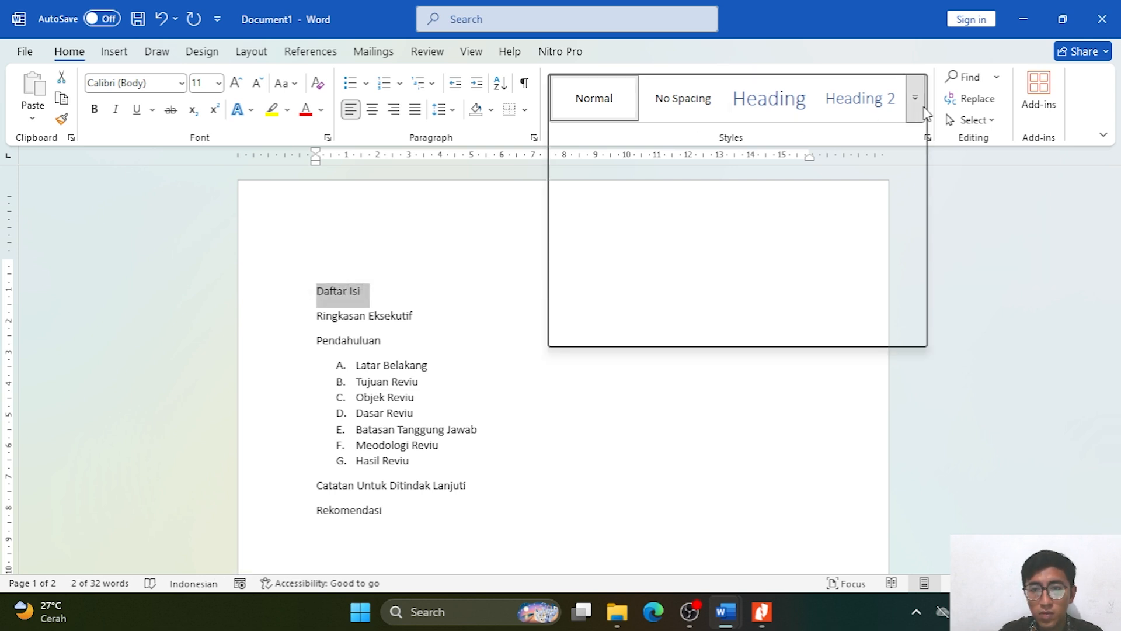
pyautogui.rightClick(774, 110)
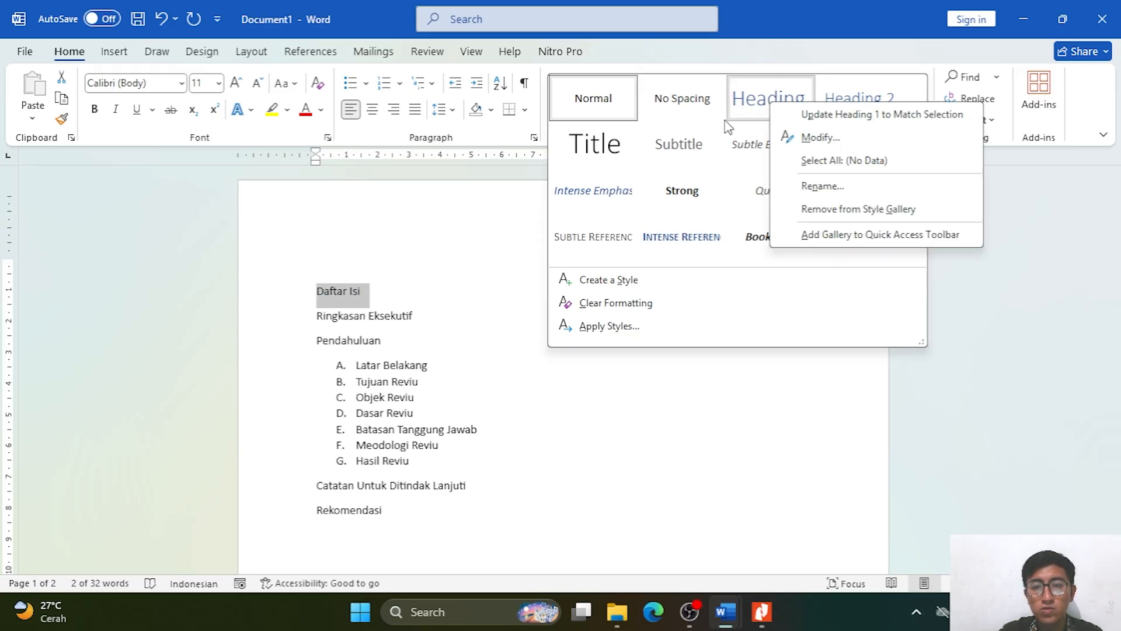
pyautogui.click(499, 203)
pyautogui.click(785, 116)
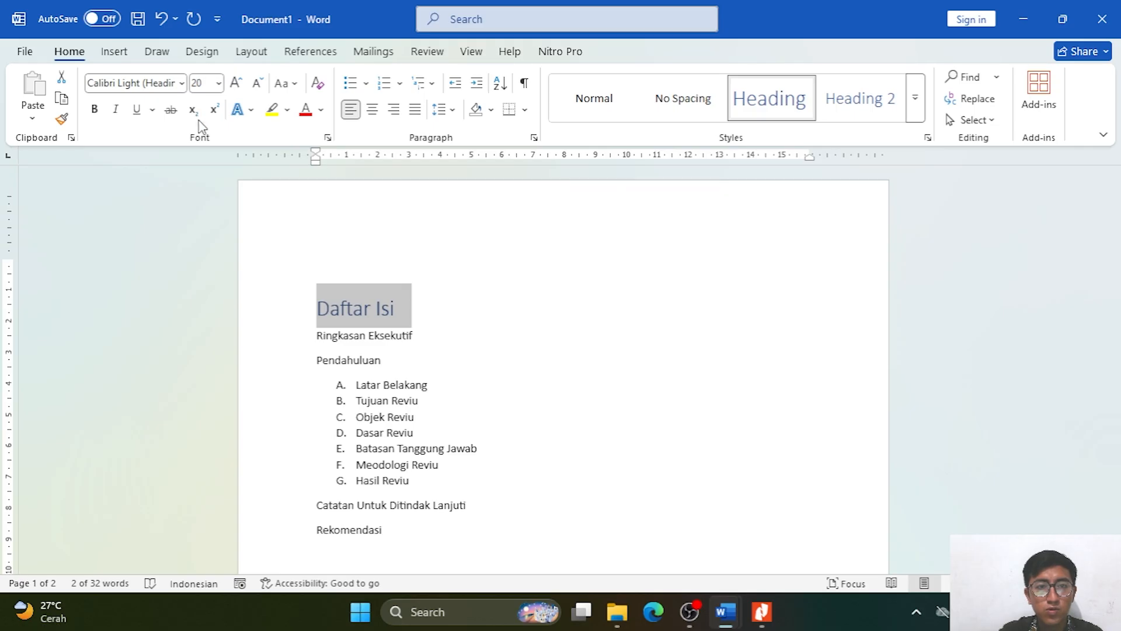
pyautogui.click(411, 281)
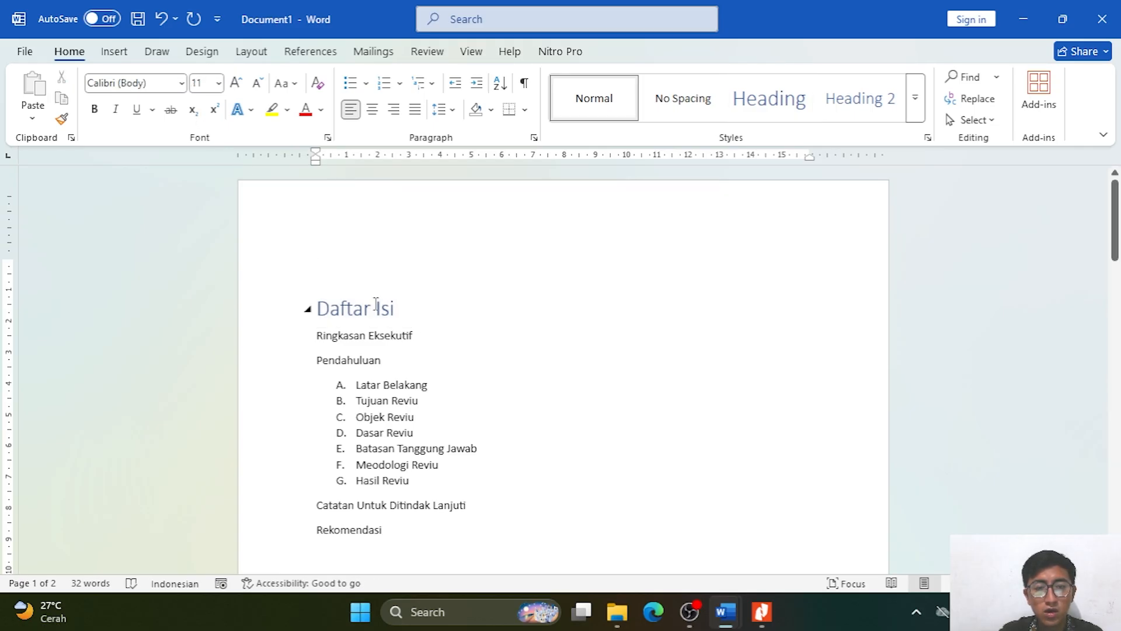
pyautogui.moveTo(401, 310); pyautogui.dragTo(358, 308)
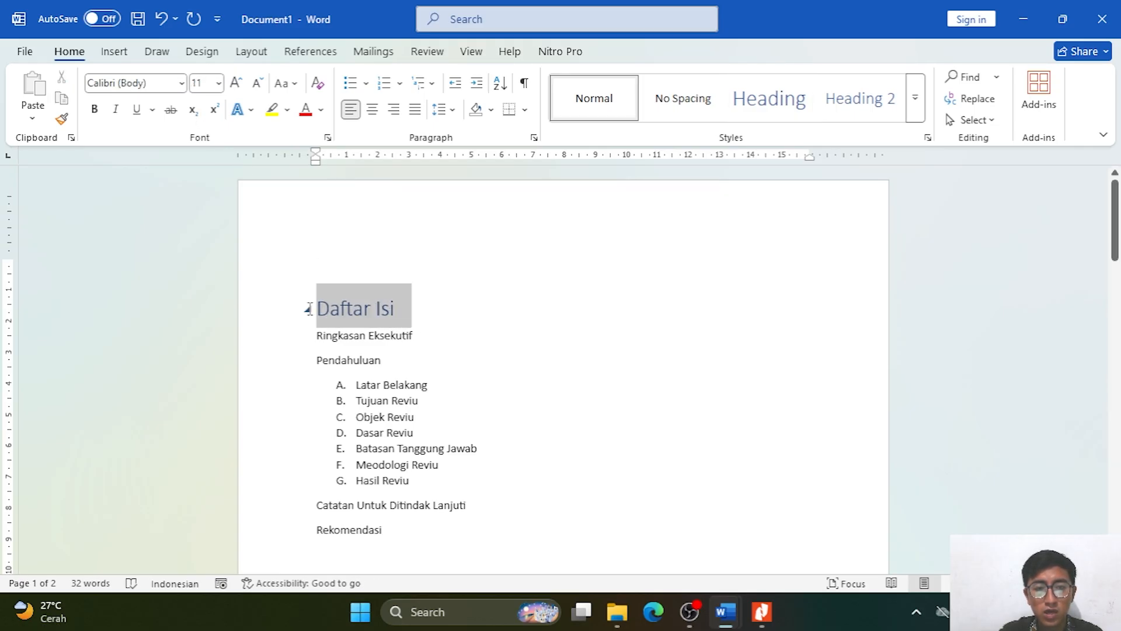
pyautogui.click(613, 332)
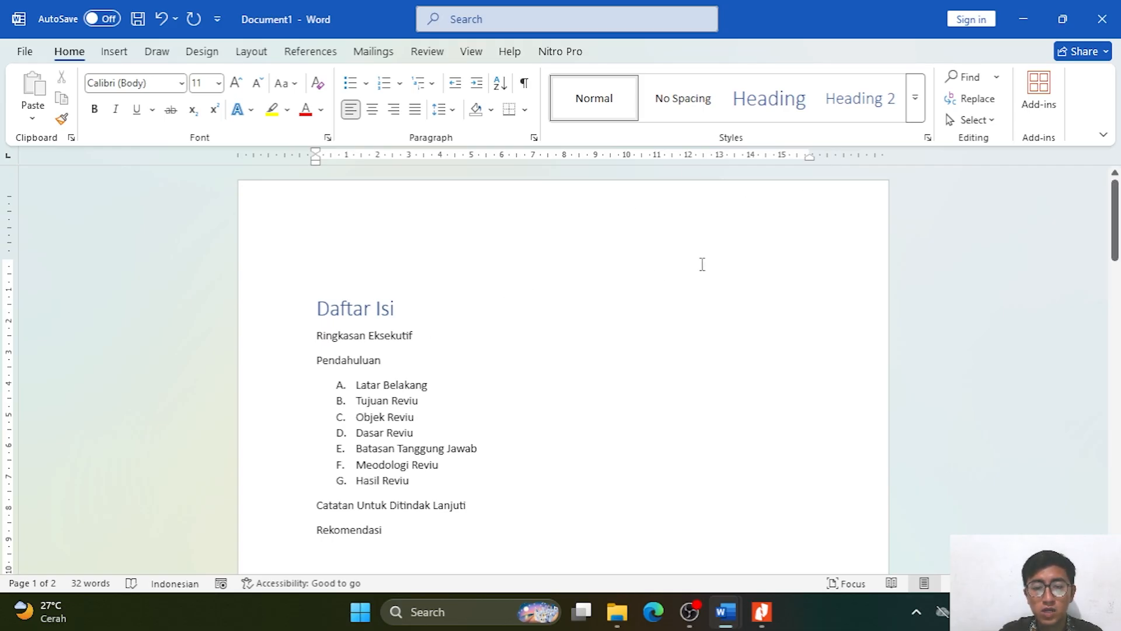
pyautogui.click(767, 122)
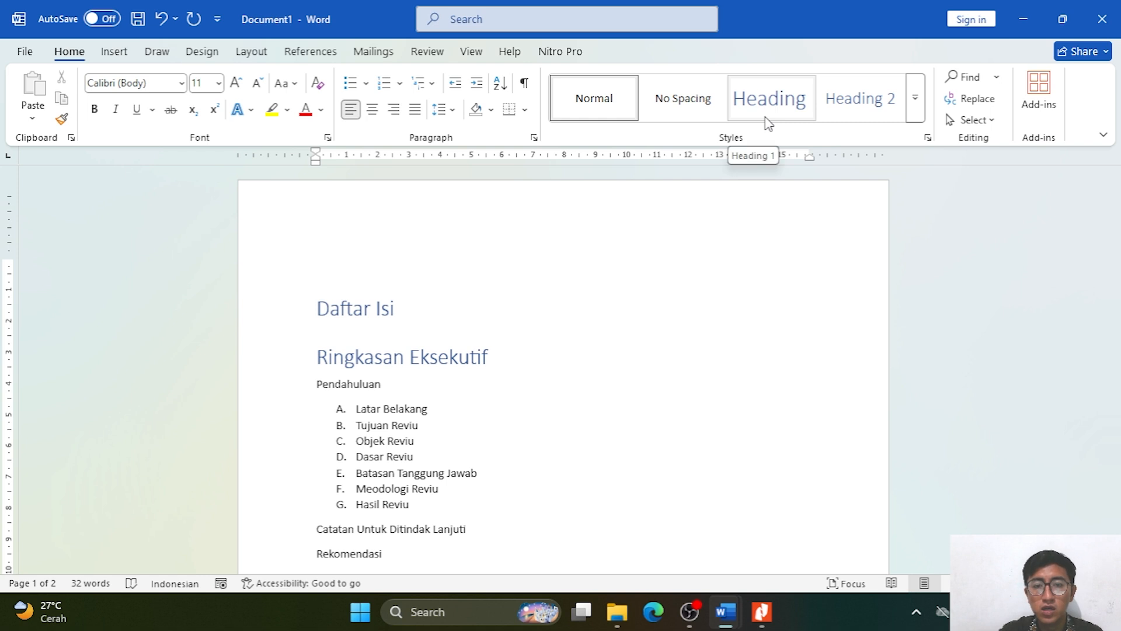
# Modify the Heading 1 style to Times New Roman, 14 pt, with automatic font colour and centred alignment.
pyautogui.click(399, 305)
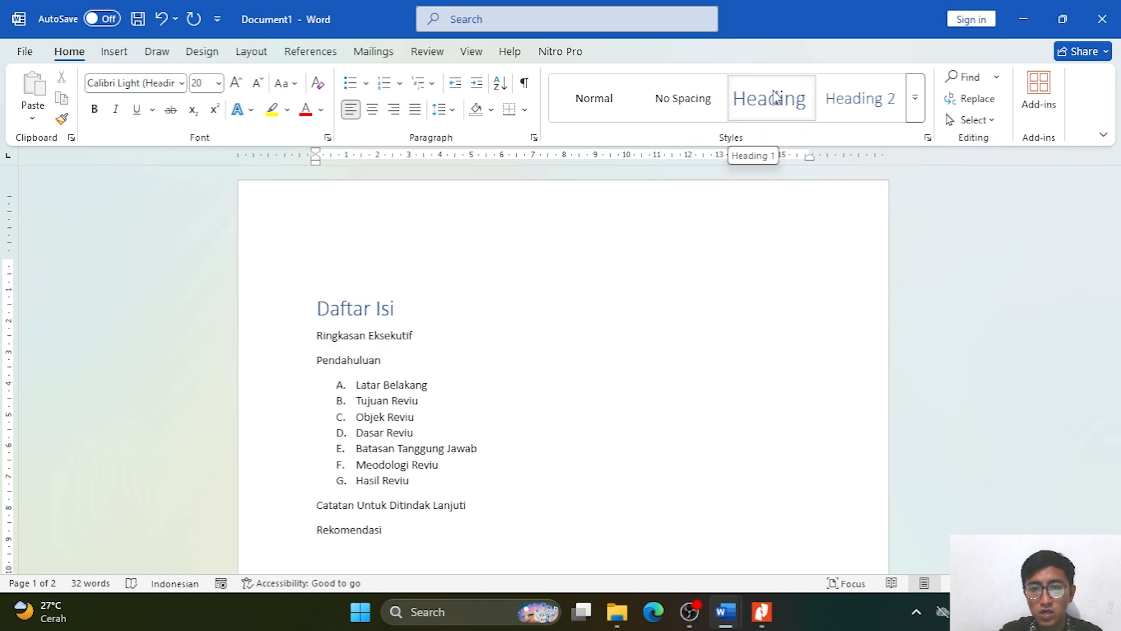
pyautogui.rightClick(776, 121)
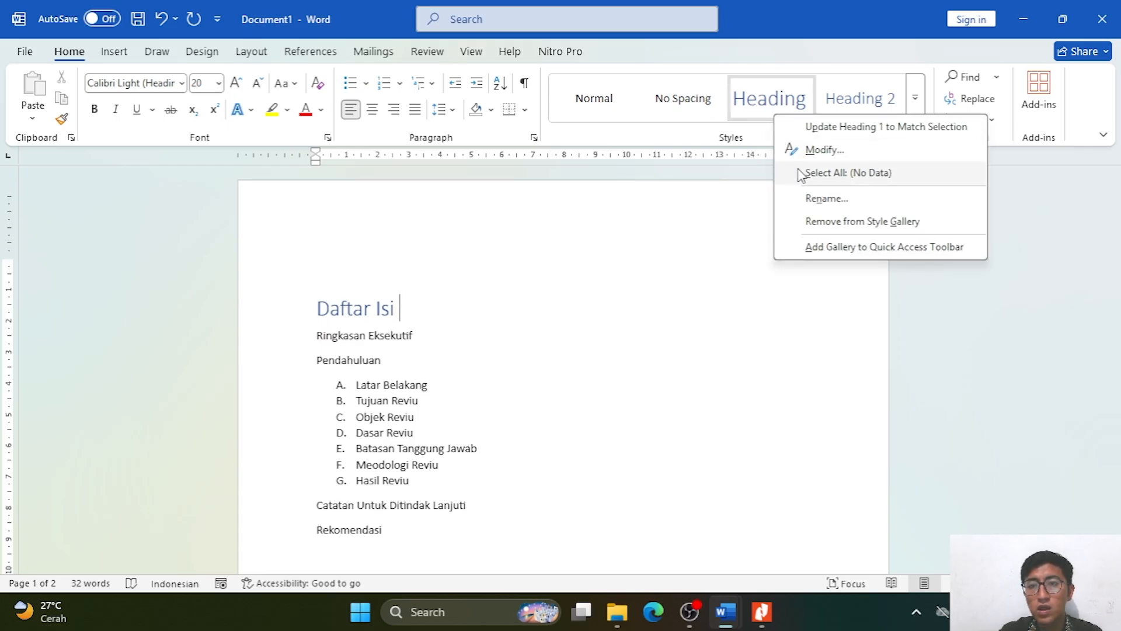
pyautogui.click(797, 151)
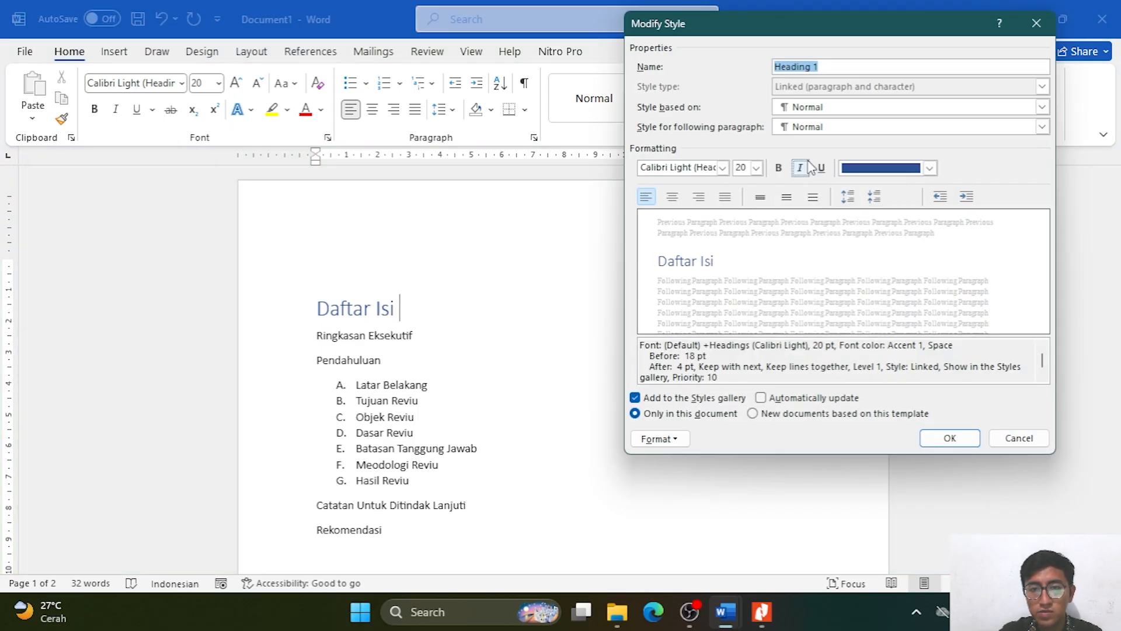
pyautogui.click(722, 168)
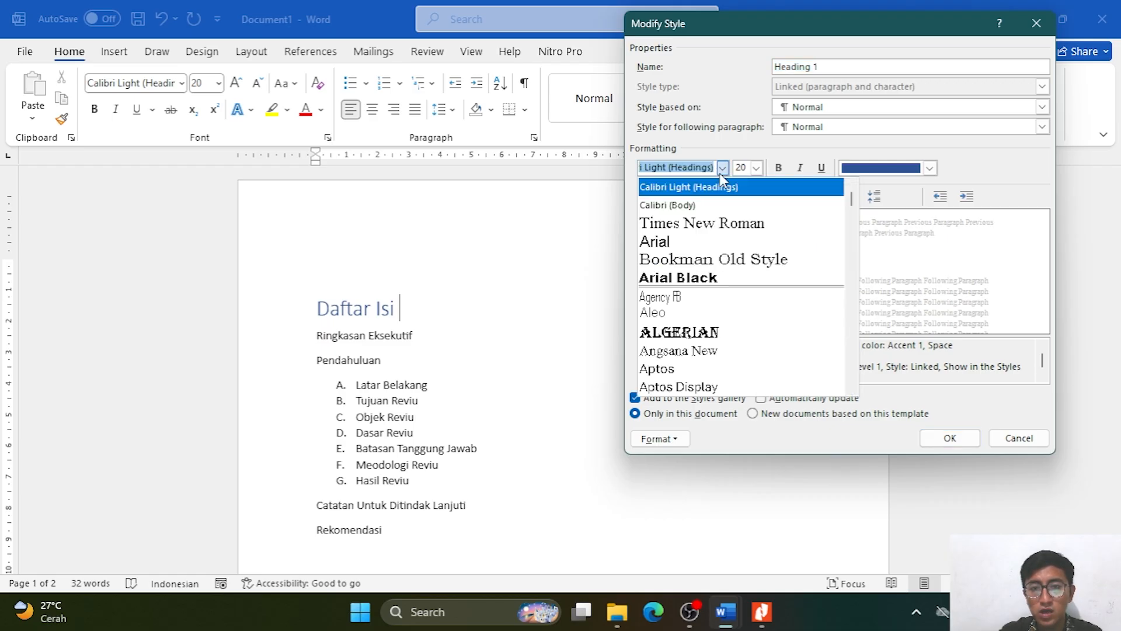
pyautogui.click(720, 247)
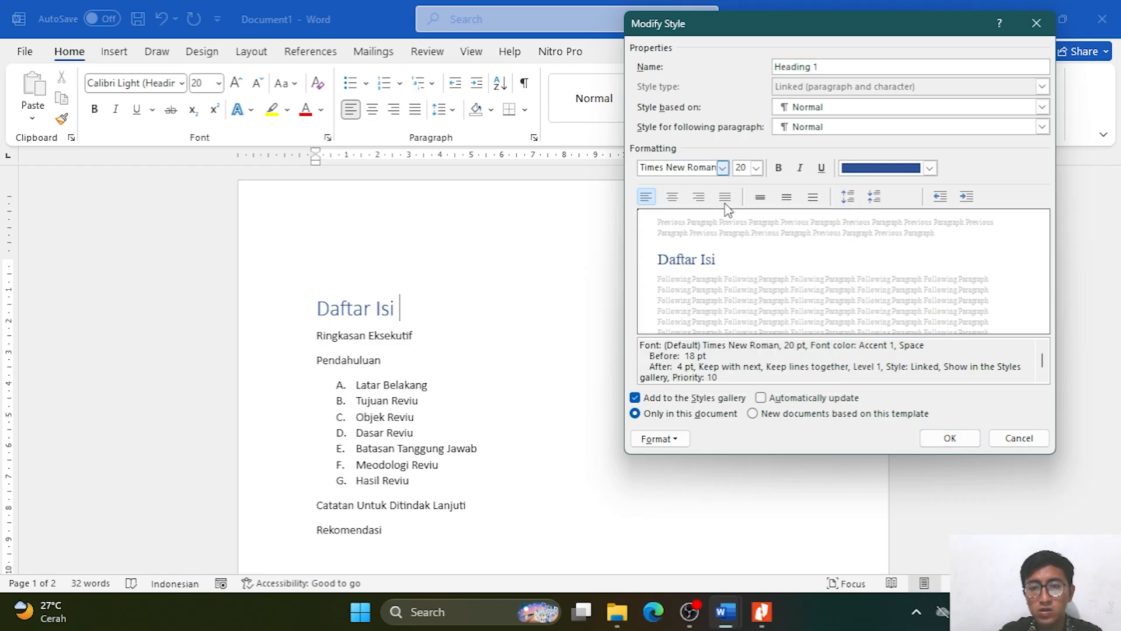
pyautogui.click(756, 168)
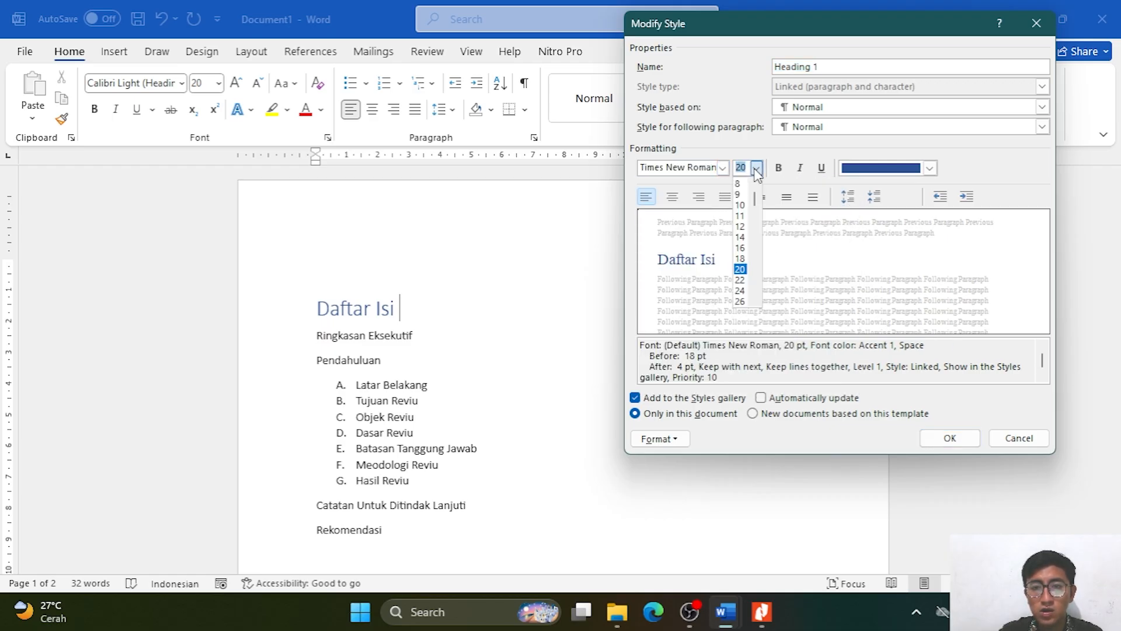
pyautogui.click(740, 237)
pyautogui.click(932, 174)
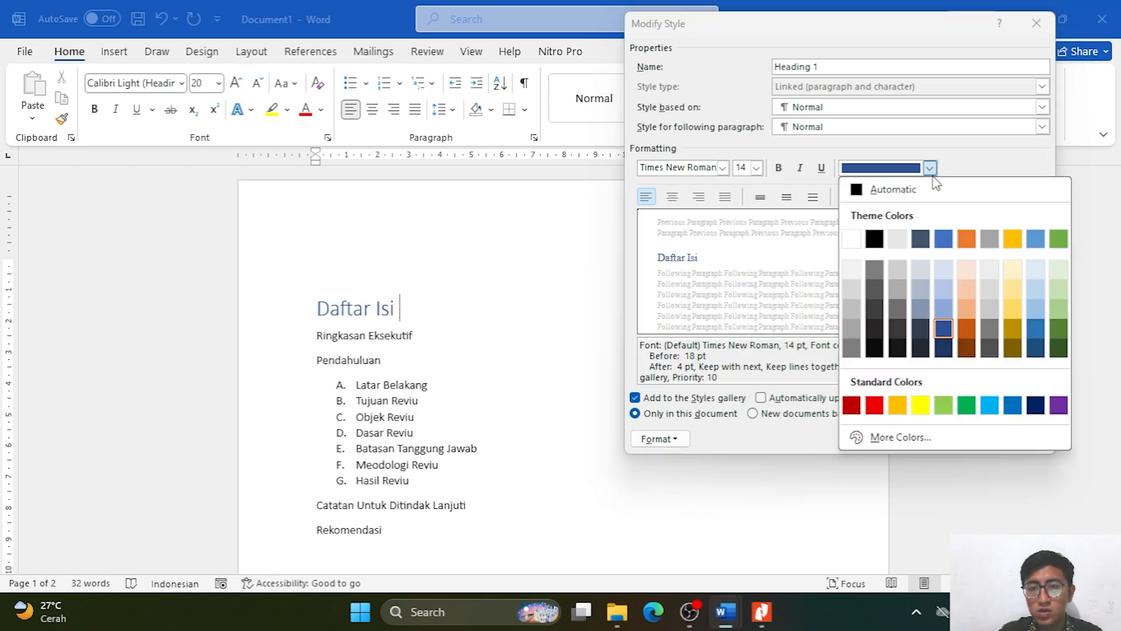
pyautogui.click(931, 193)
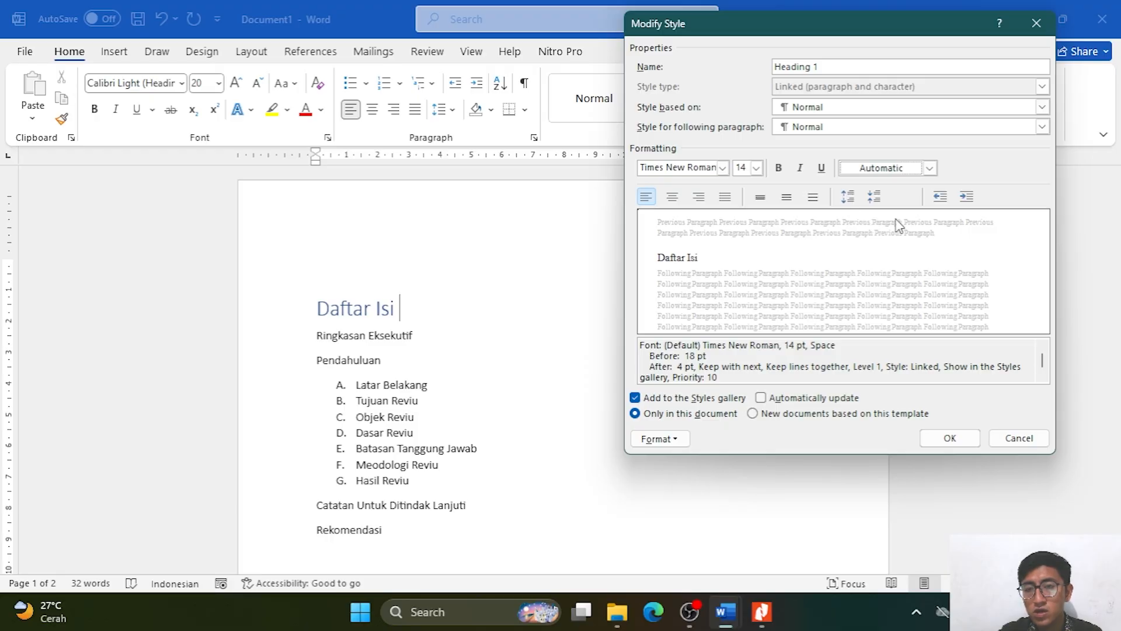
pyautogui.click(672, 198)
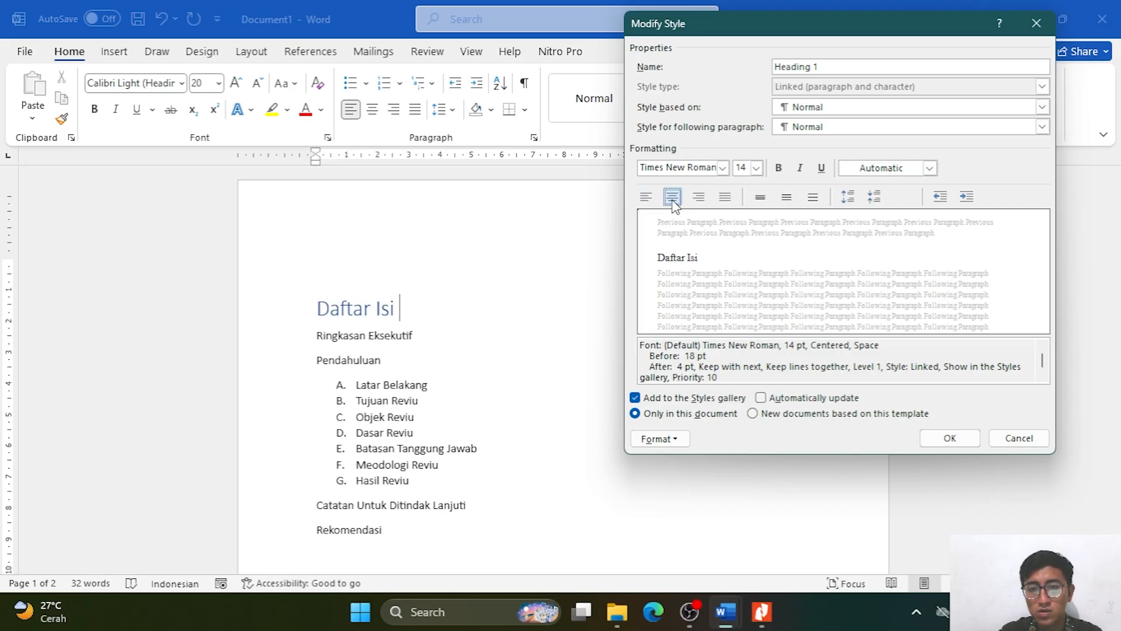
pyautogui.click(949, 438)
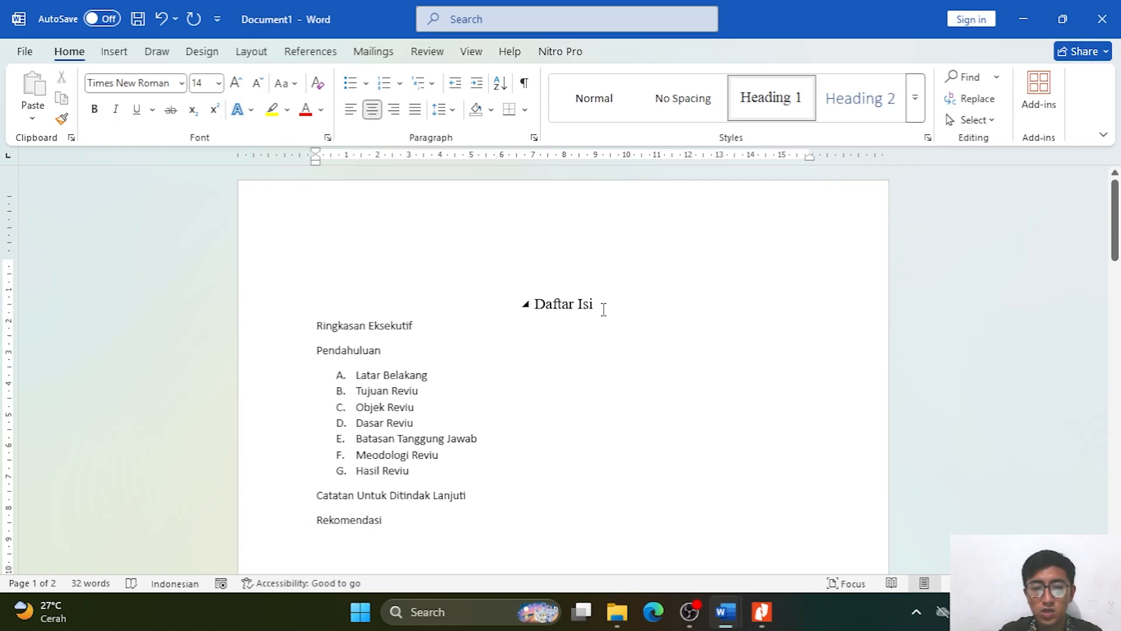
# Apply the Heading 1 style to the "Ringkasan Eksekutif" and "Pendahuluan" lines.
pyautogui.click(318, 324)
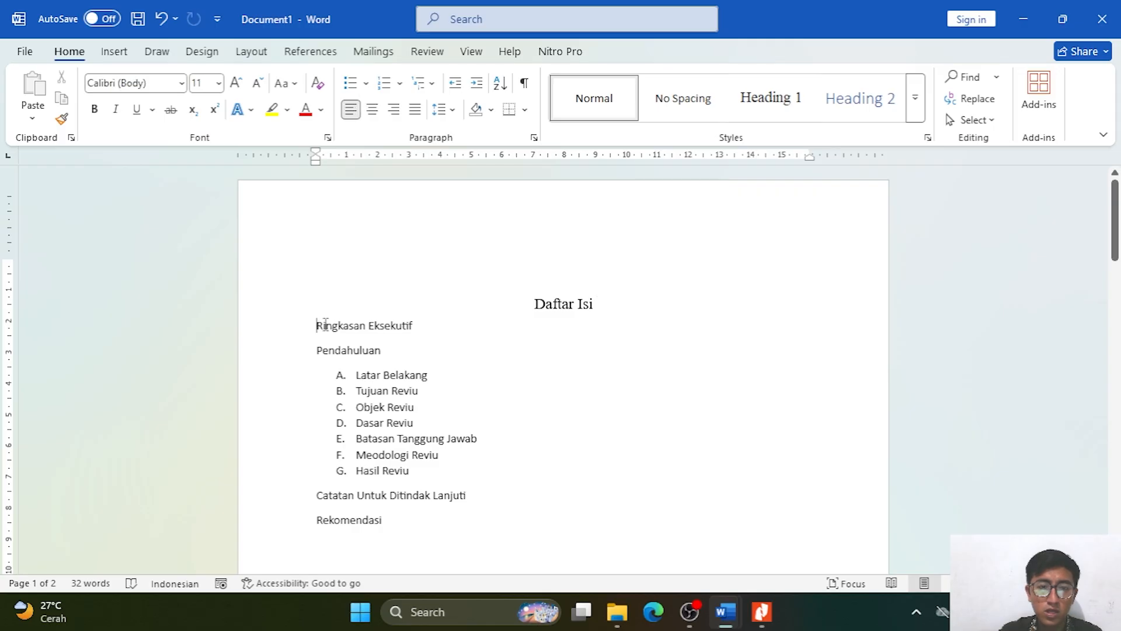
pyautogui.click(767, 116)
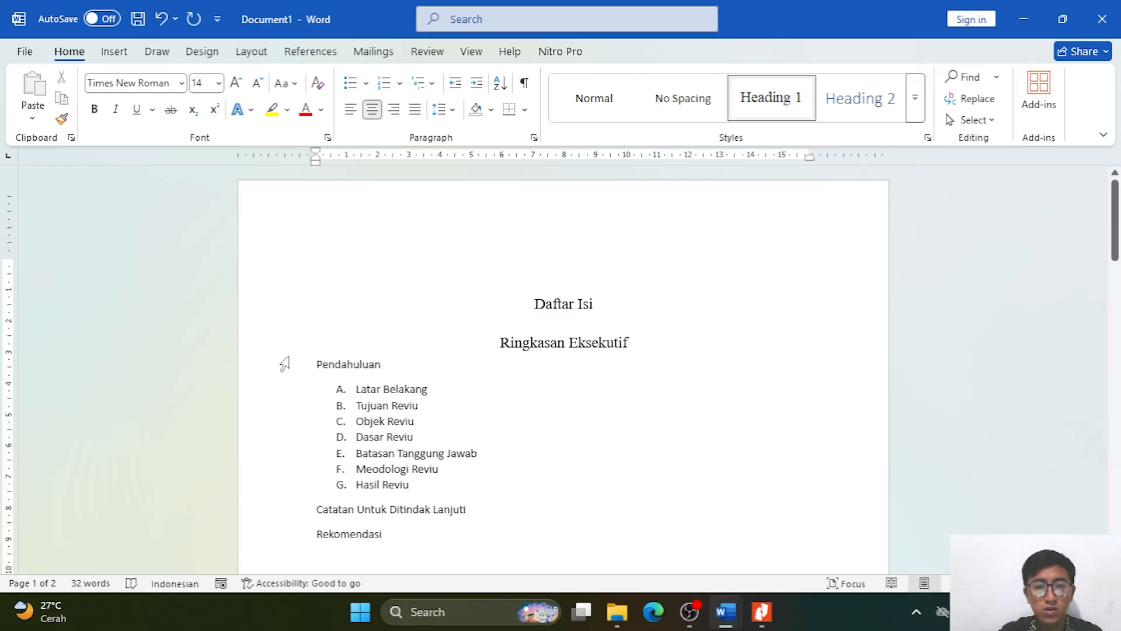
pyautogui.click(316, 359)
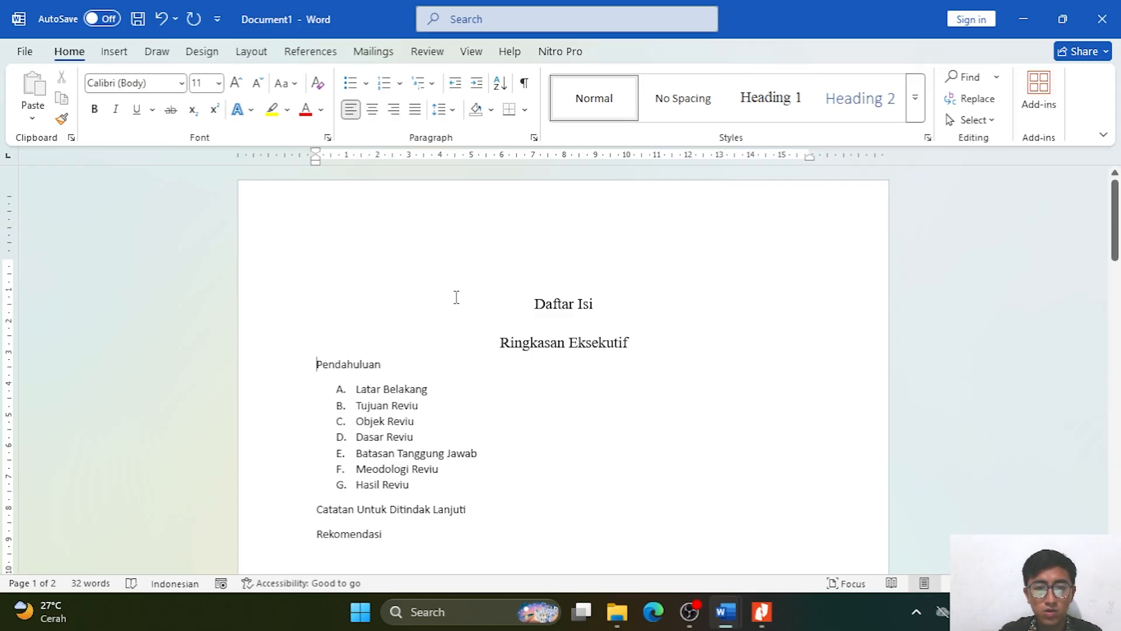
pyautogui.click(763, 118)
# With the cursor in "Latar Belakang", modify the Heading 2 style to use Times New Roman at 12 pt.
pyautogui.scroll(-2, 573, 293)
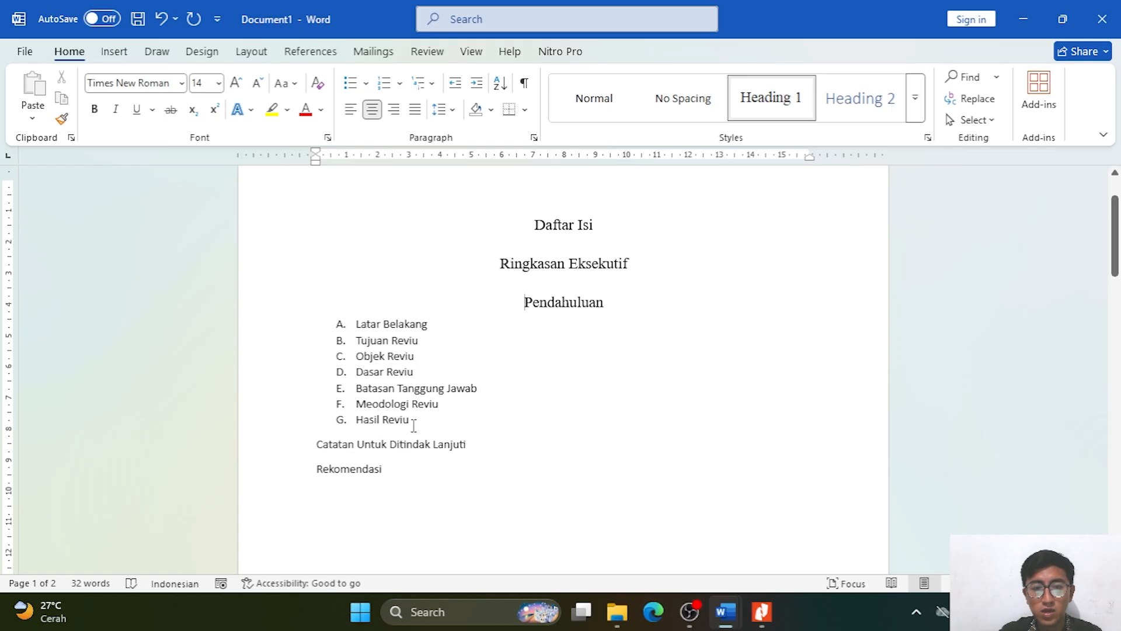
pyautogui.click(430, 325)
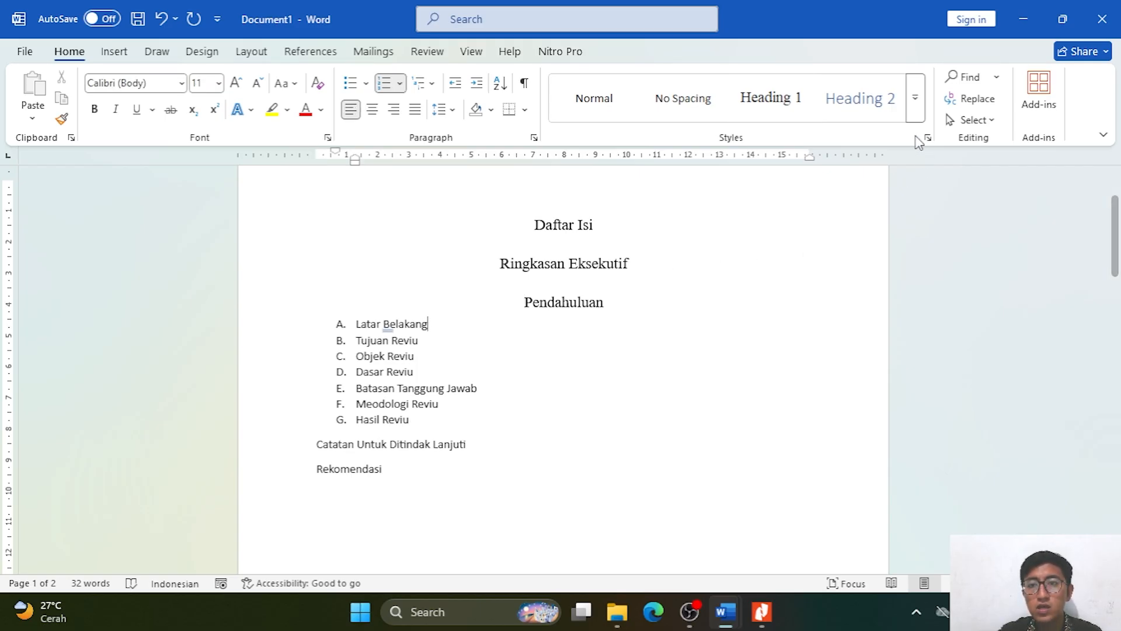
pyautogui.click(863, 99)
pyautogui.rightClick(869, 114)
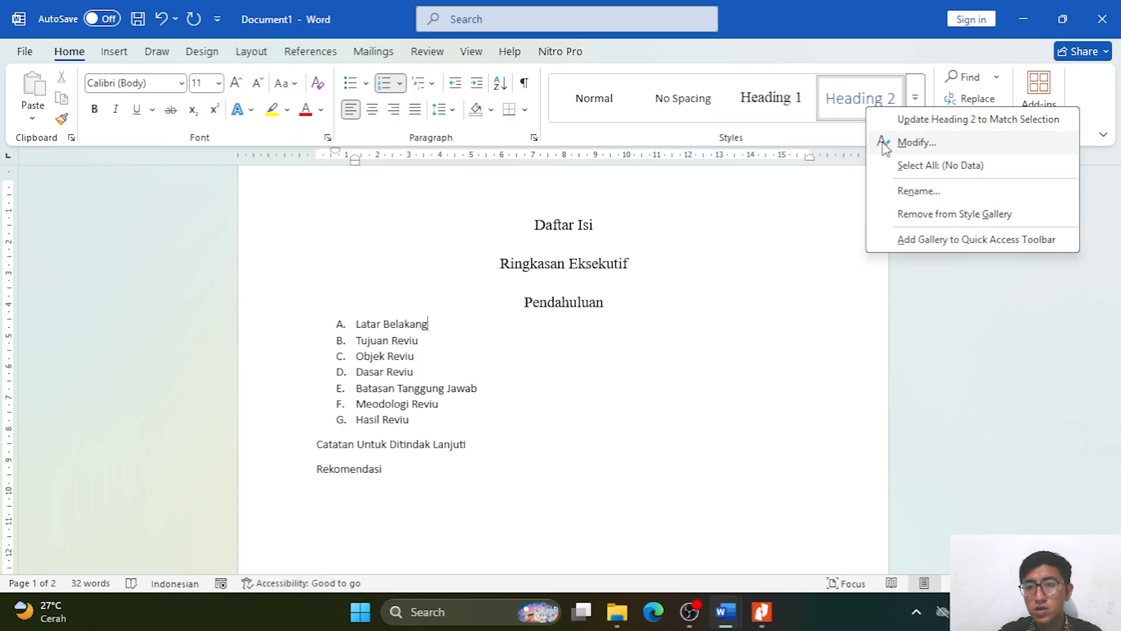
pyautogui.click(915, 143)
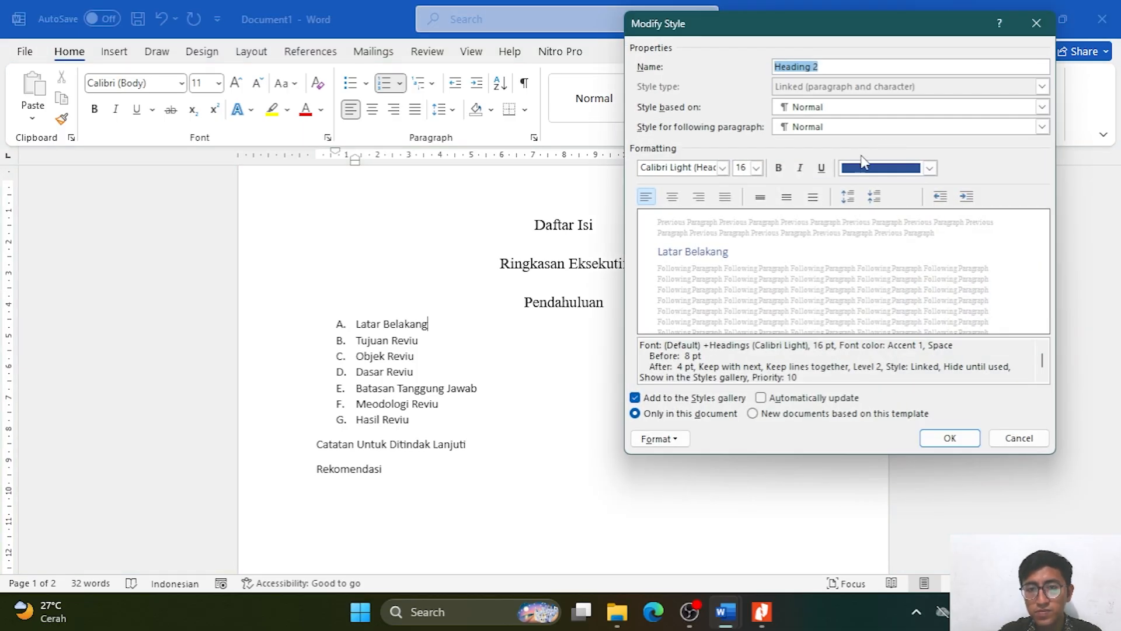
pyautogui.click(722, 173)
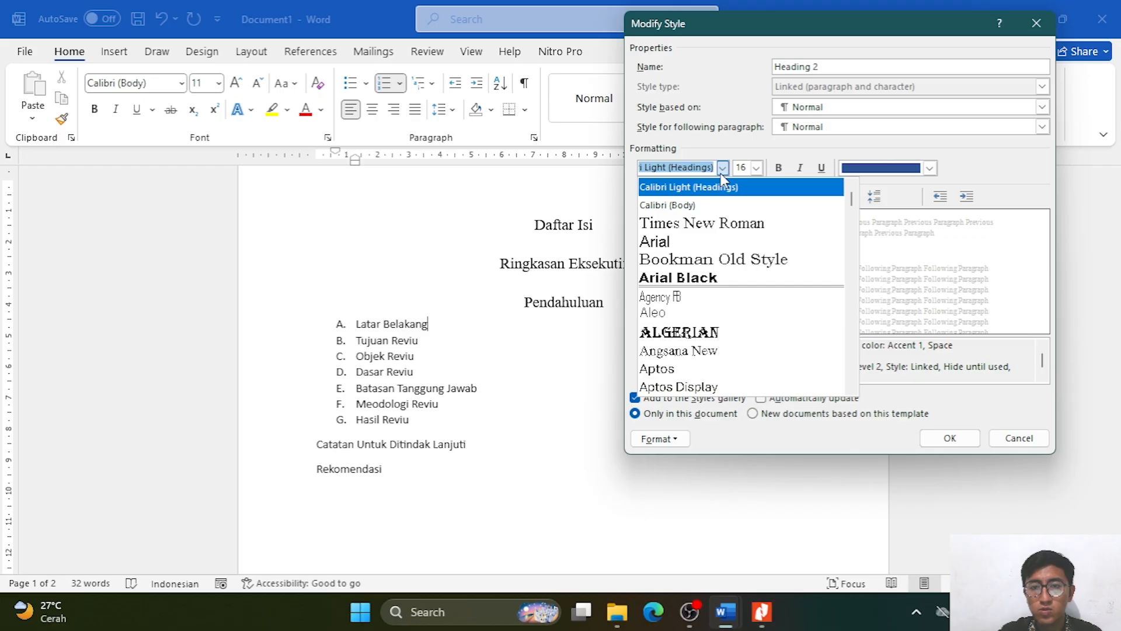
pyautogui.click(701, 223)
pyautogui.click(756, 168)
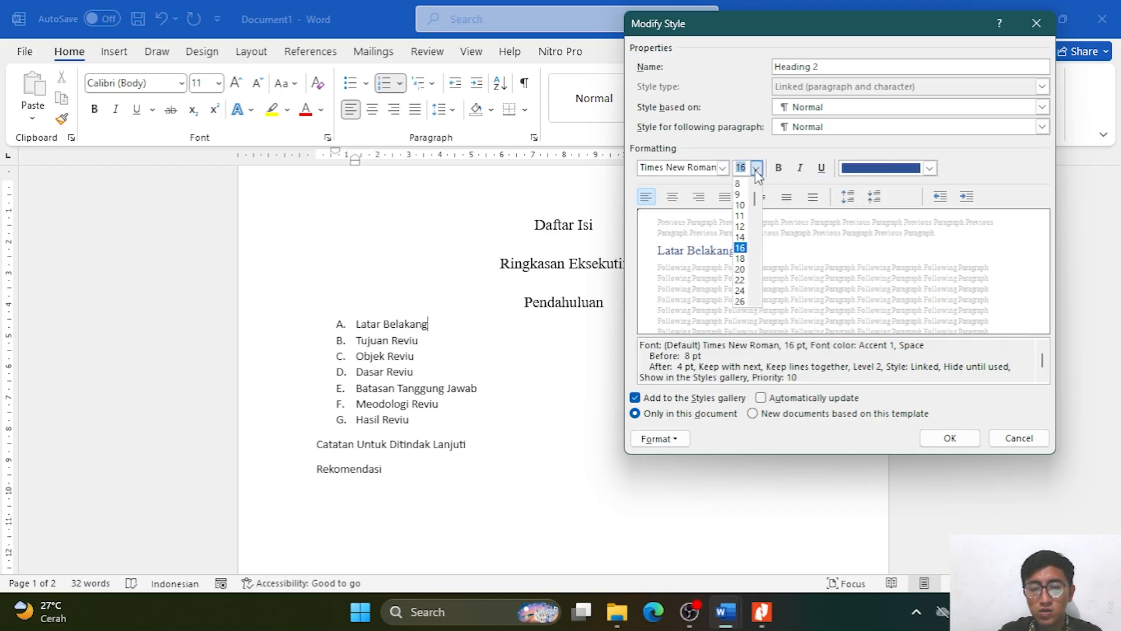
pyautogui.click(740, 227)
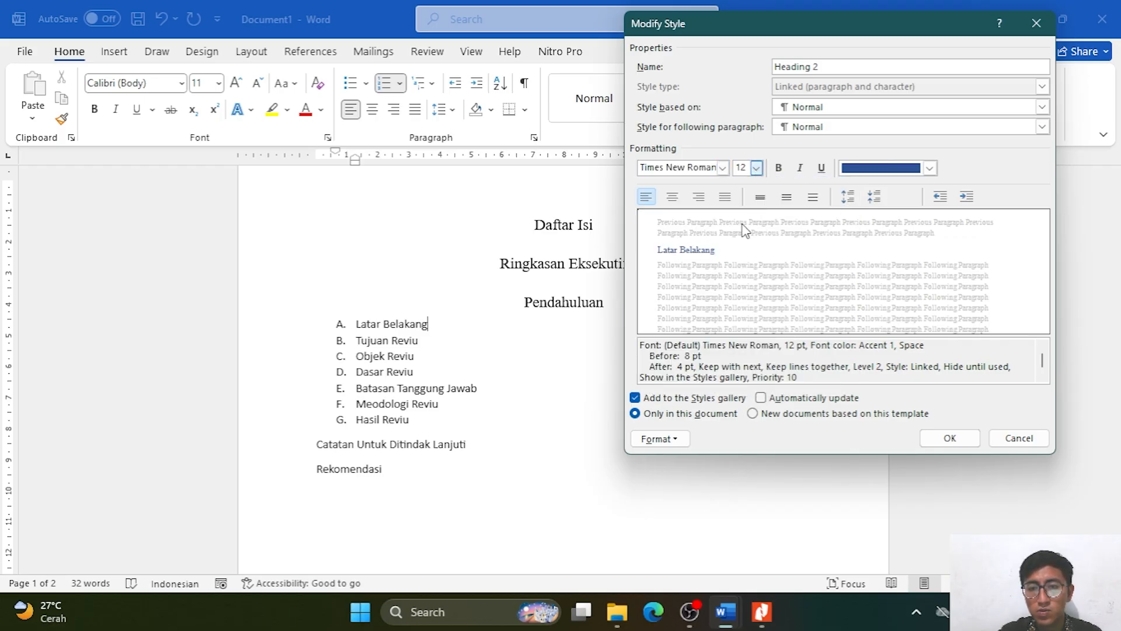
# Set the Heading 2 style's font colour to Automatic and its alignment to justified.
pyautogui.click(863, 175)
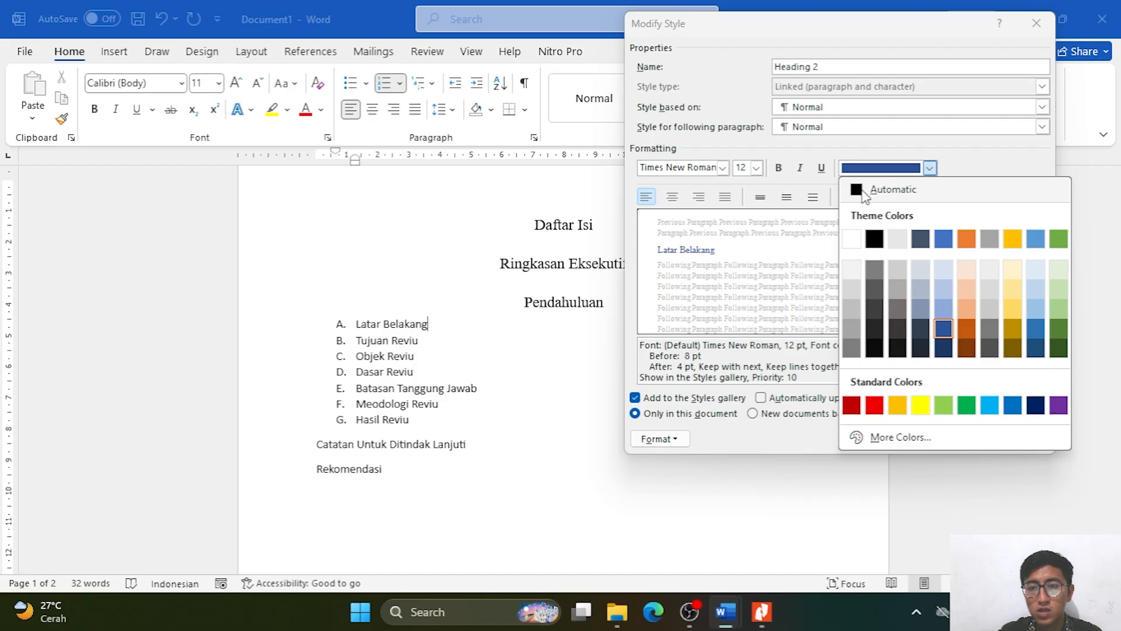
pyautogui.click(866, 195)
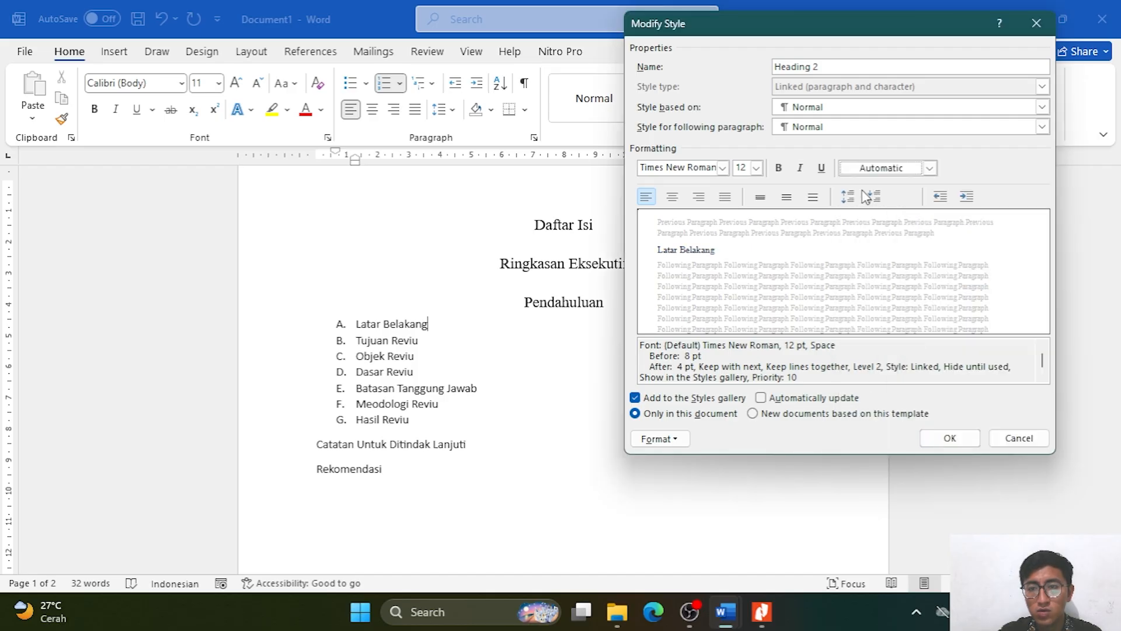
pyautogui.click(724, 197)
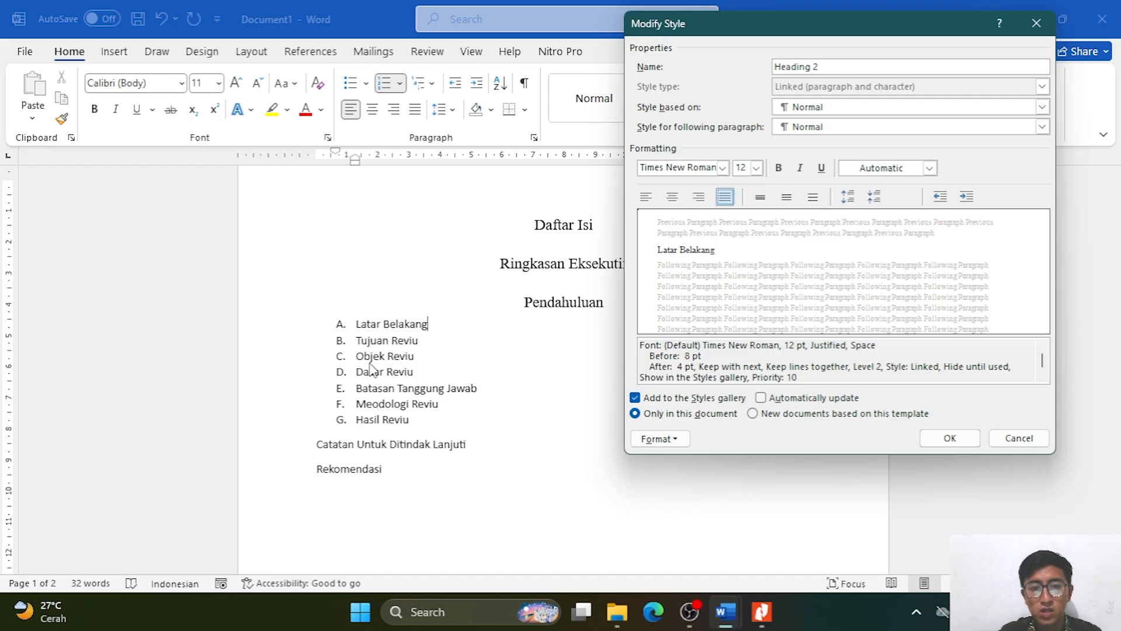
# Add "A. B. C." uppercase letter numbering to the Heading 2 style.
pyautogui.click(666, 443)
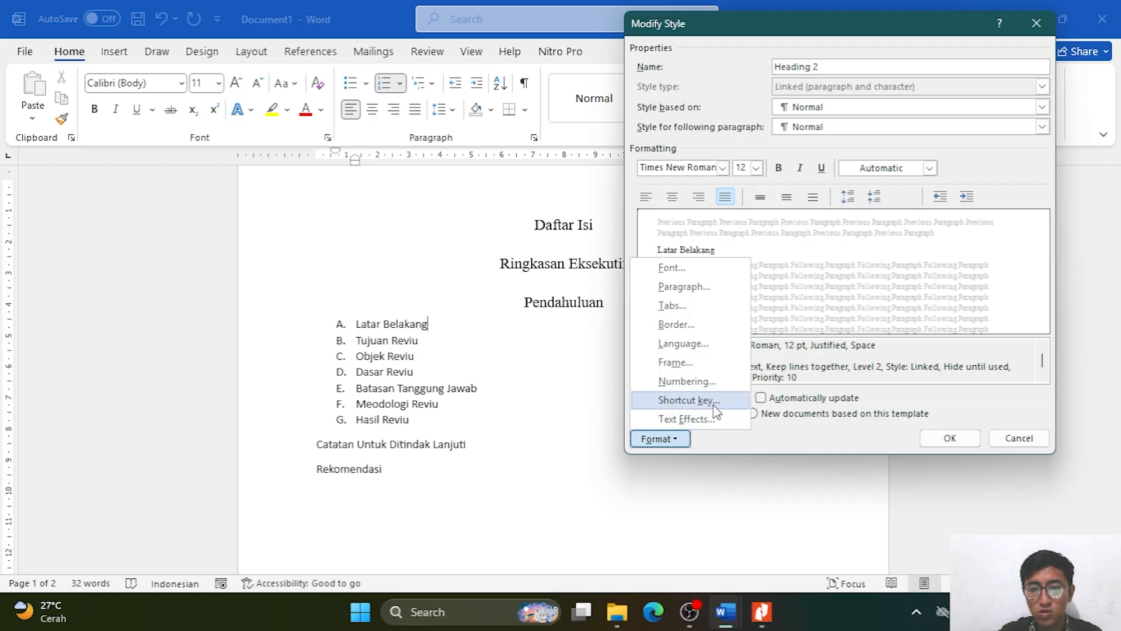
pyautogui.click(686, 381)
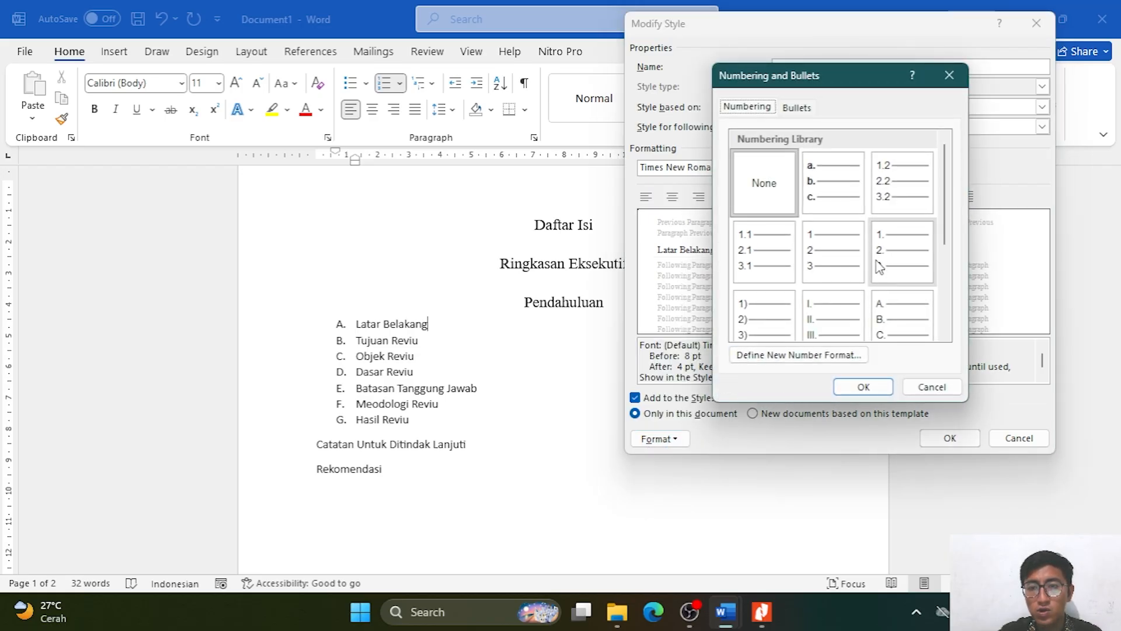
pyautogui.click(884, 325)
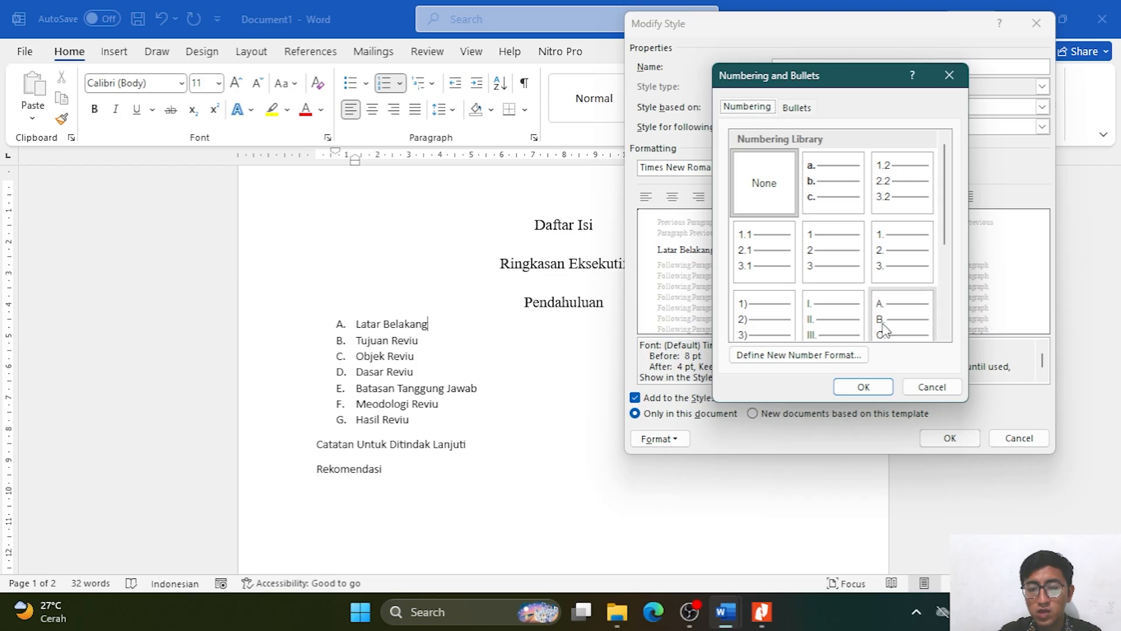
pyautogui.click(884, 328)
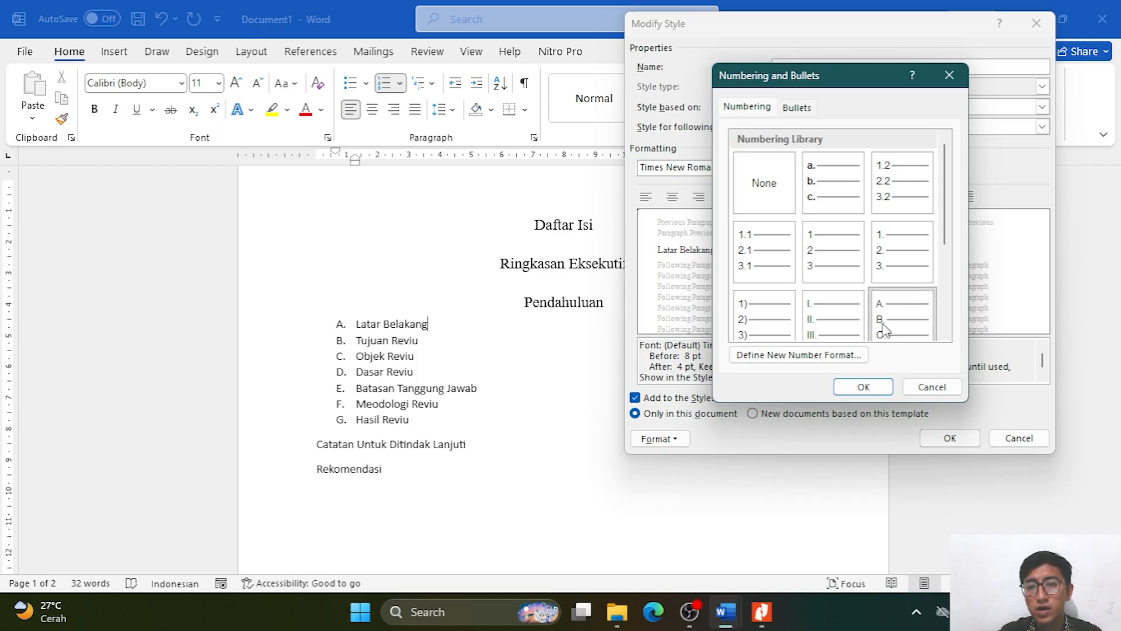
pyautogui.scroll(-3, 889, 307)
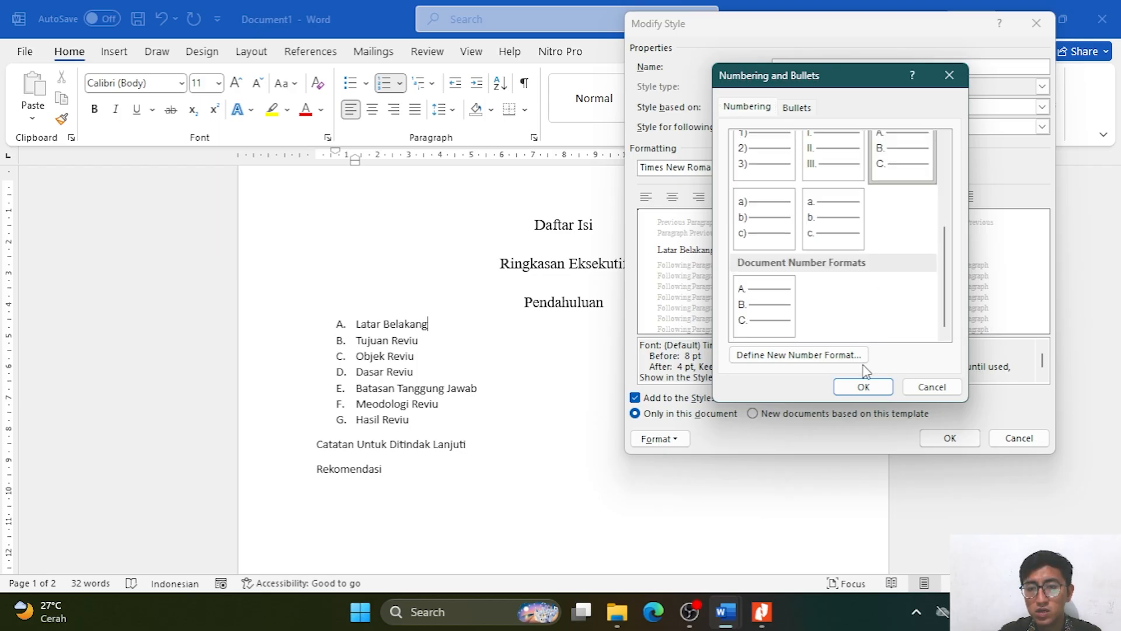
pyautogui.click(864, 386)
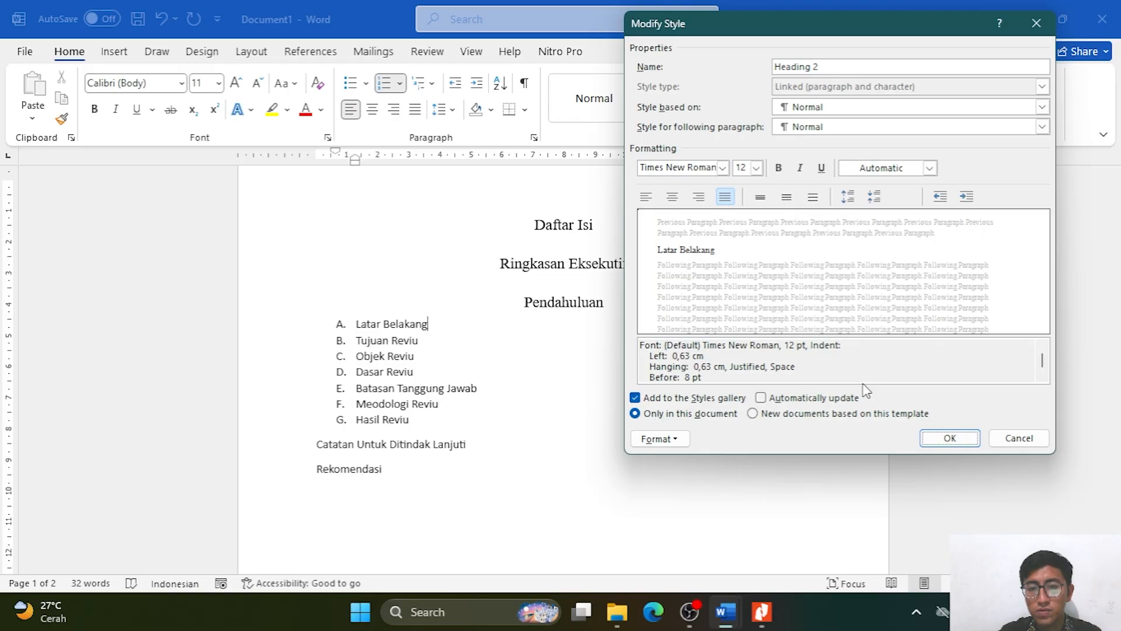
# Set the Heading 2 style's paragraph spacing to 0 pt before, 0 pt after and 1,5 lines, and save the style.
pyautogui.click(659, 439)
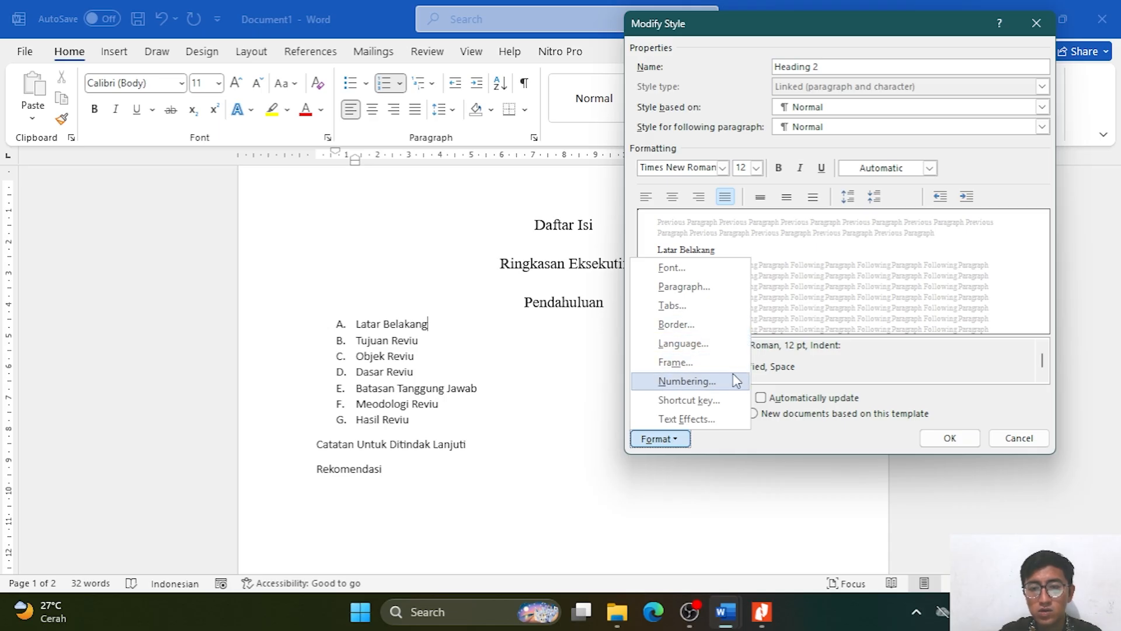
pyautogui.click(673, 441)
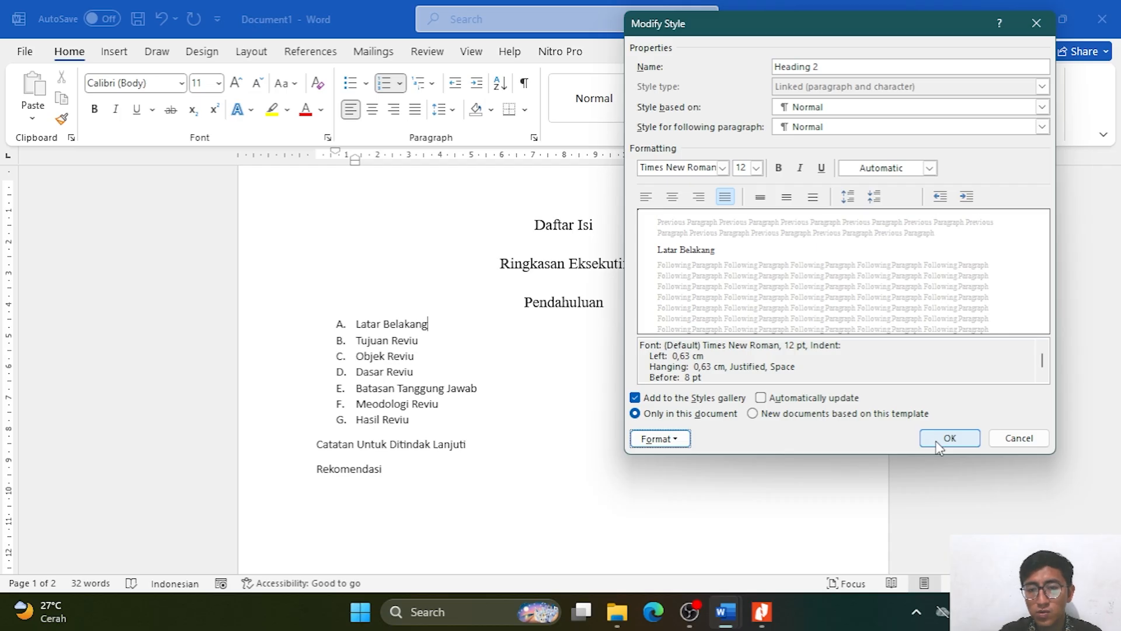
pyautogui.click(683, 443)
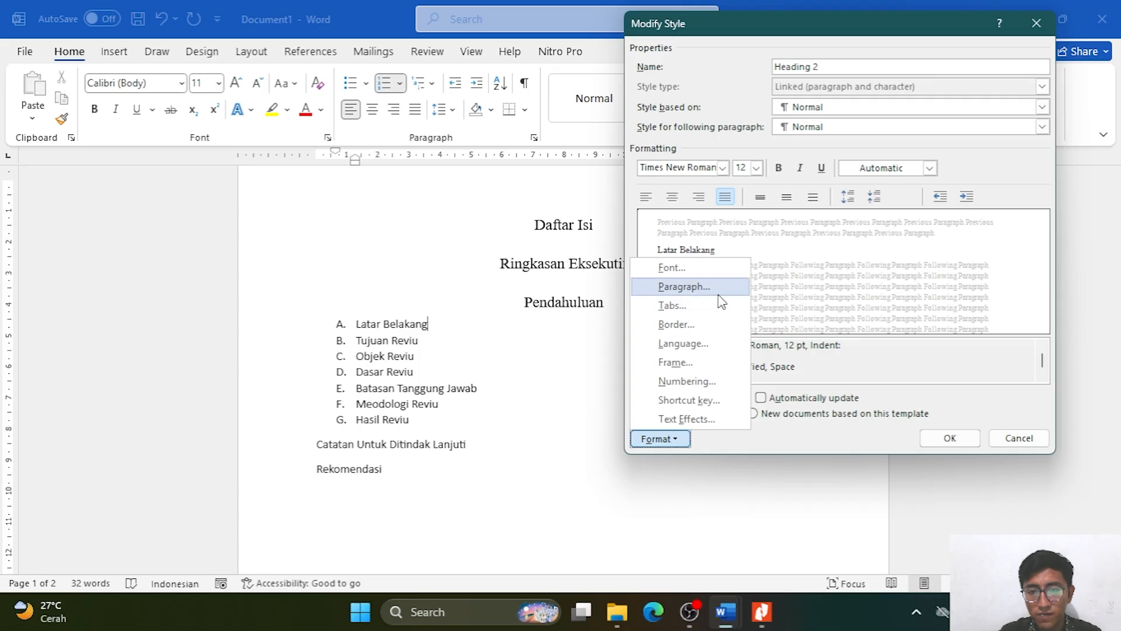
pyautogui.click(720, 295)
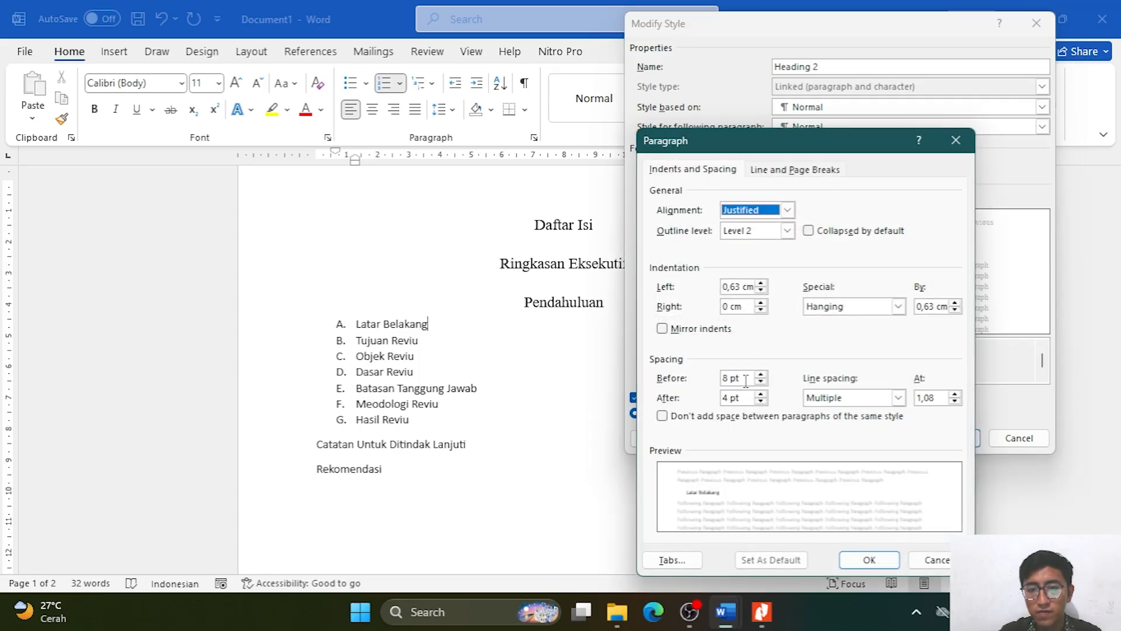
pyautogui.click(724, 378)
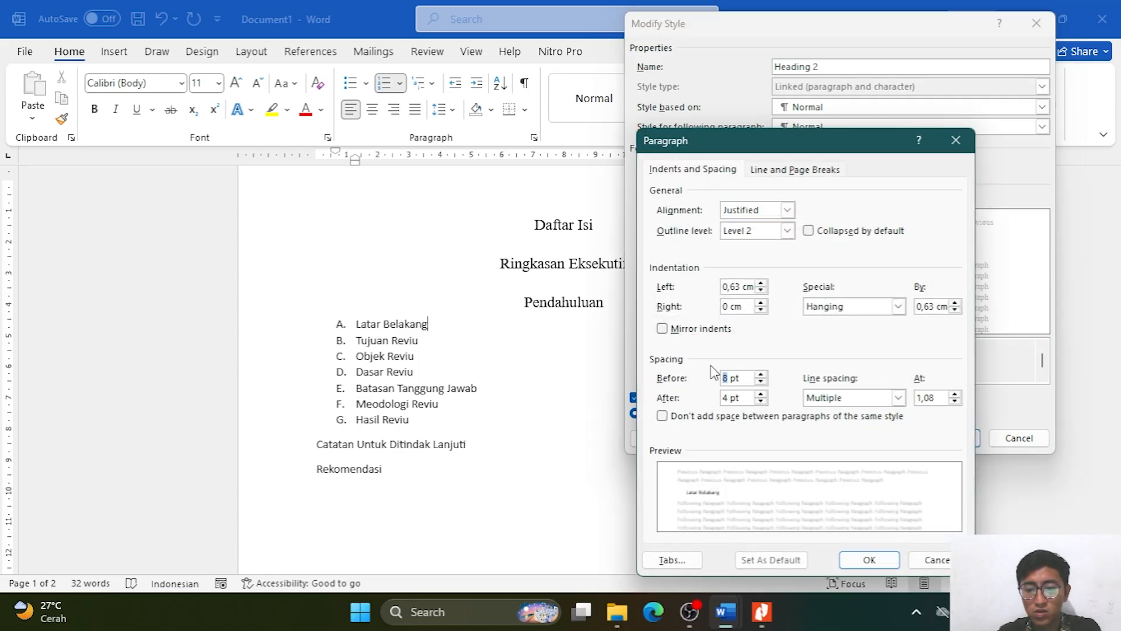
pyautogui.write('0')
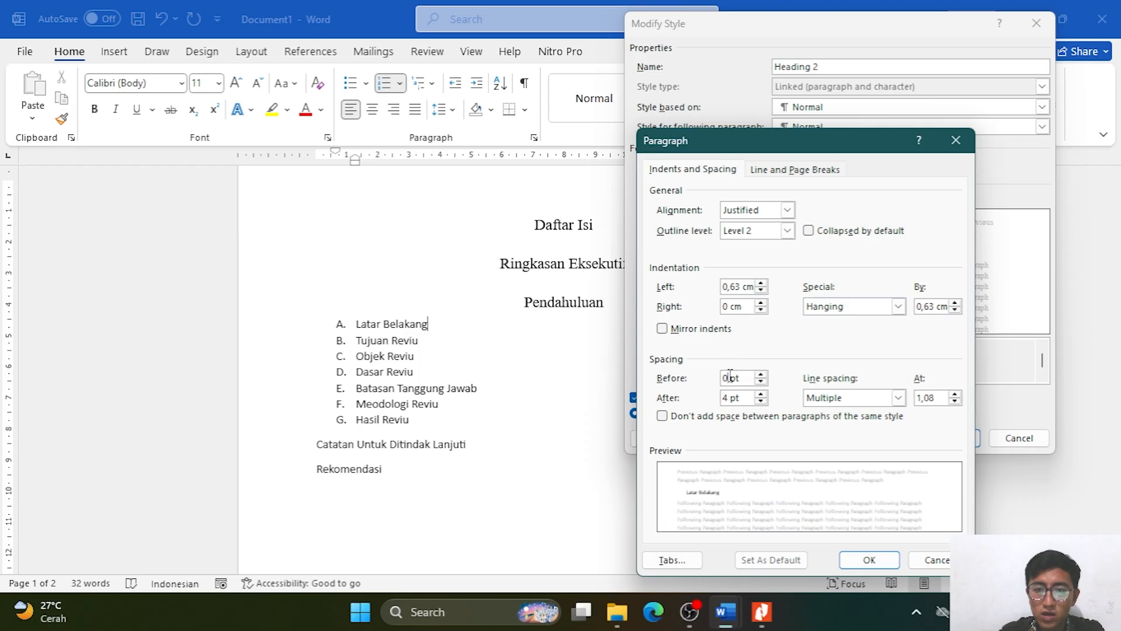
pyautogui.press('Tab')
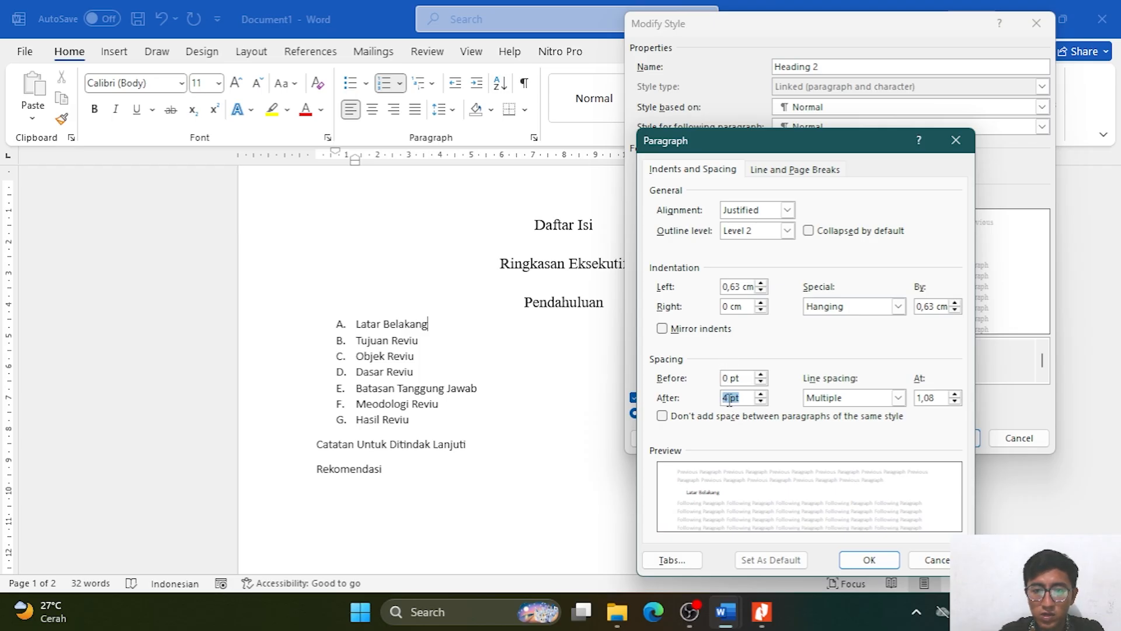
pyautogui.write('0')
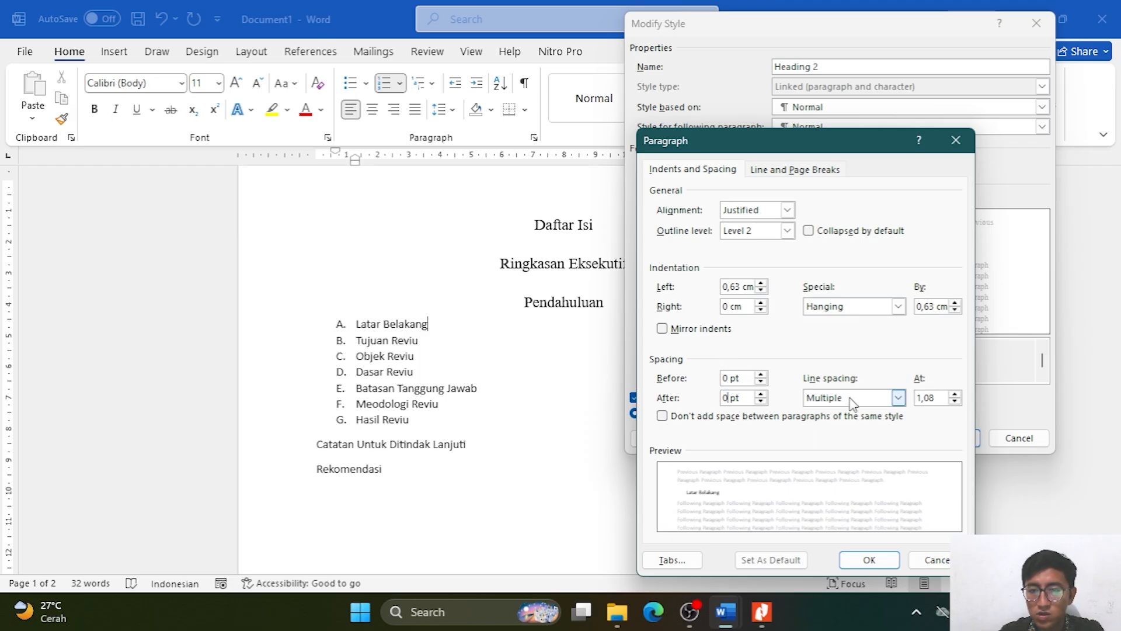
pyautogui.click(853, 401)
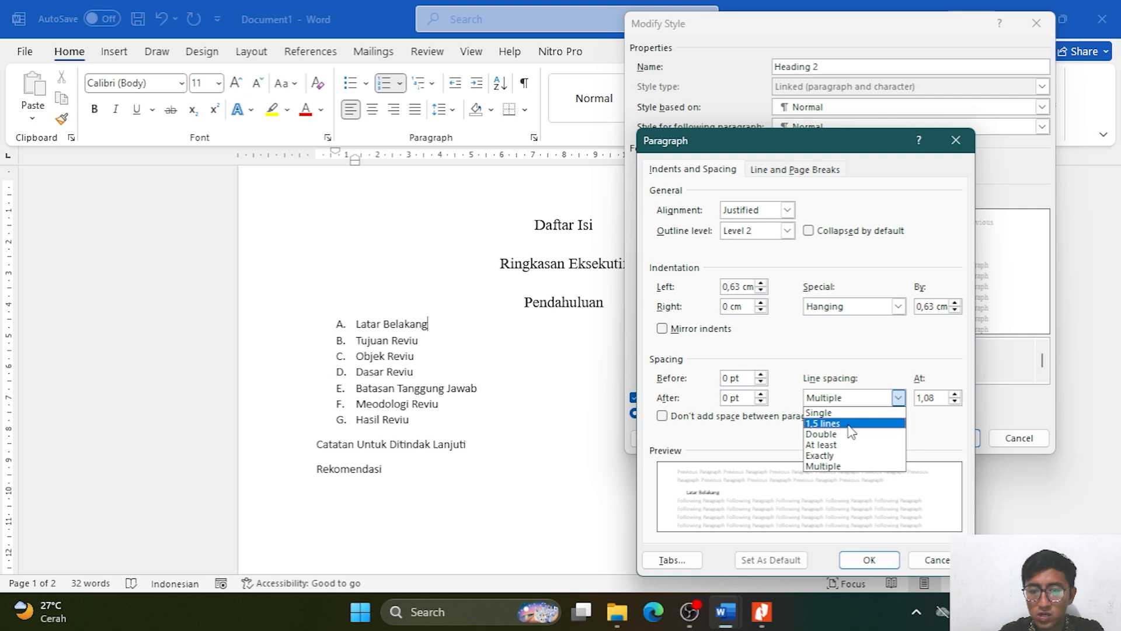
pyautogui.click(848, 425)
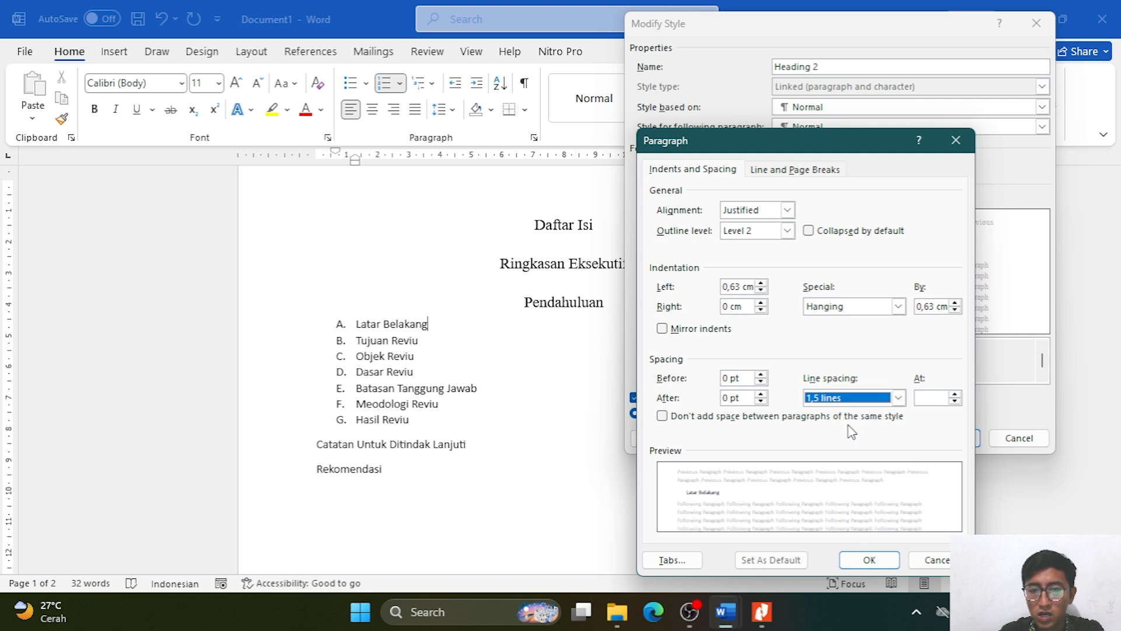
pyautogui.click(869, 560)
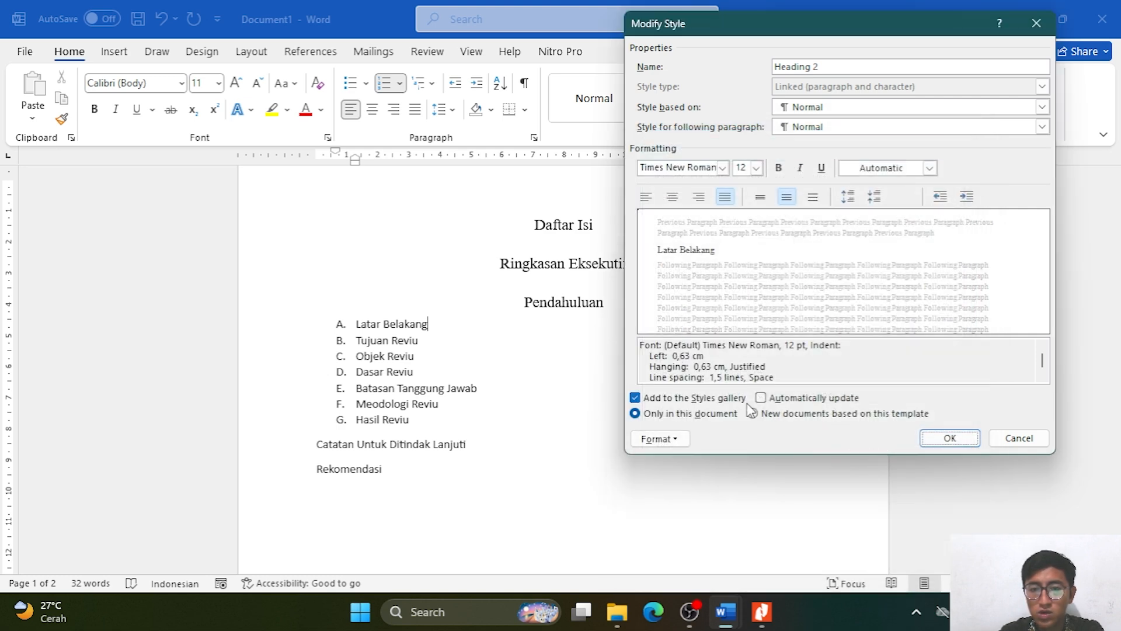
pyautogui.click(939, 438)
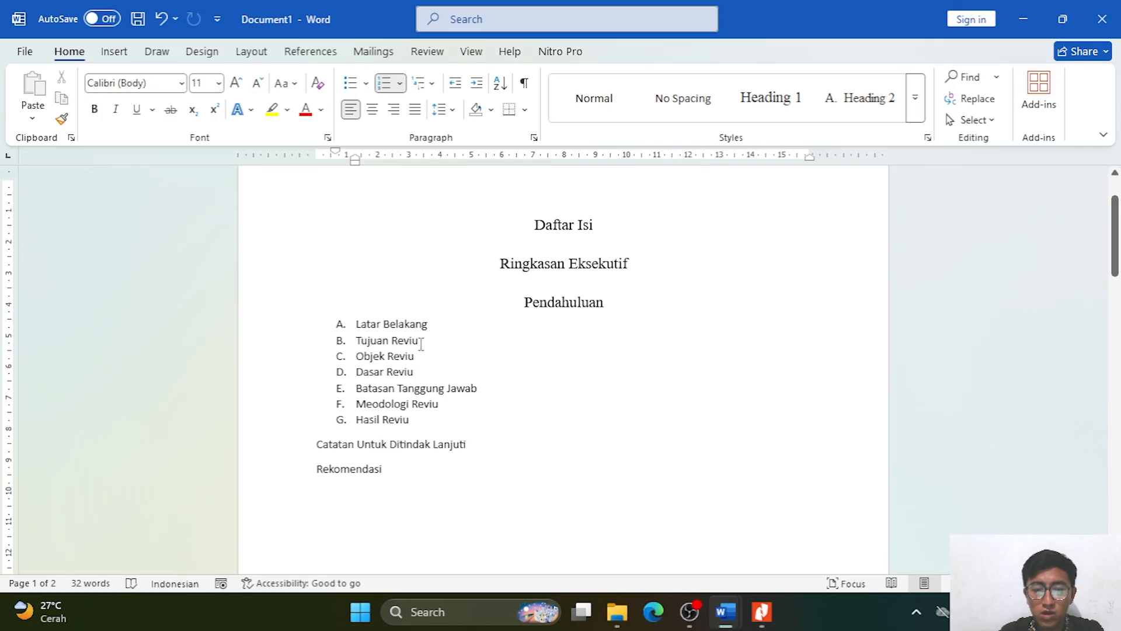
# Apply the Heading 2 style to all seven subsection lines from "Latar Belakang" to "Hasil Reviu".
pyautogui.click(438, 330)
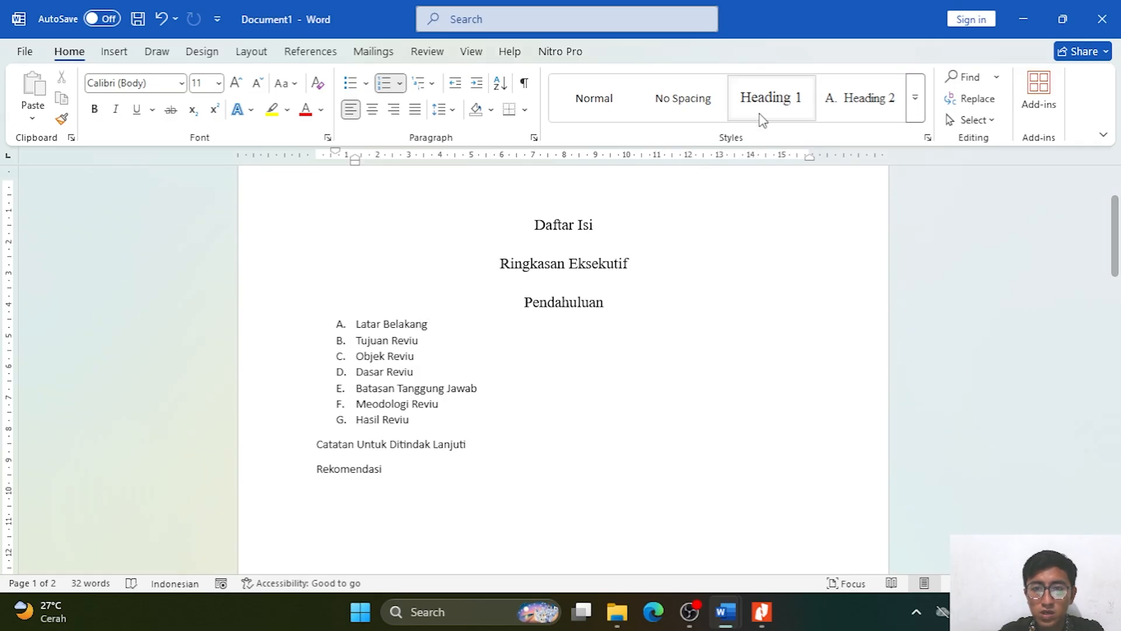
pyautogui.click(851, 108)
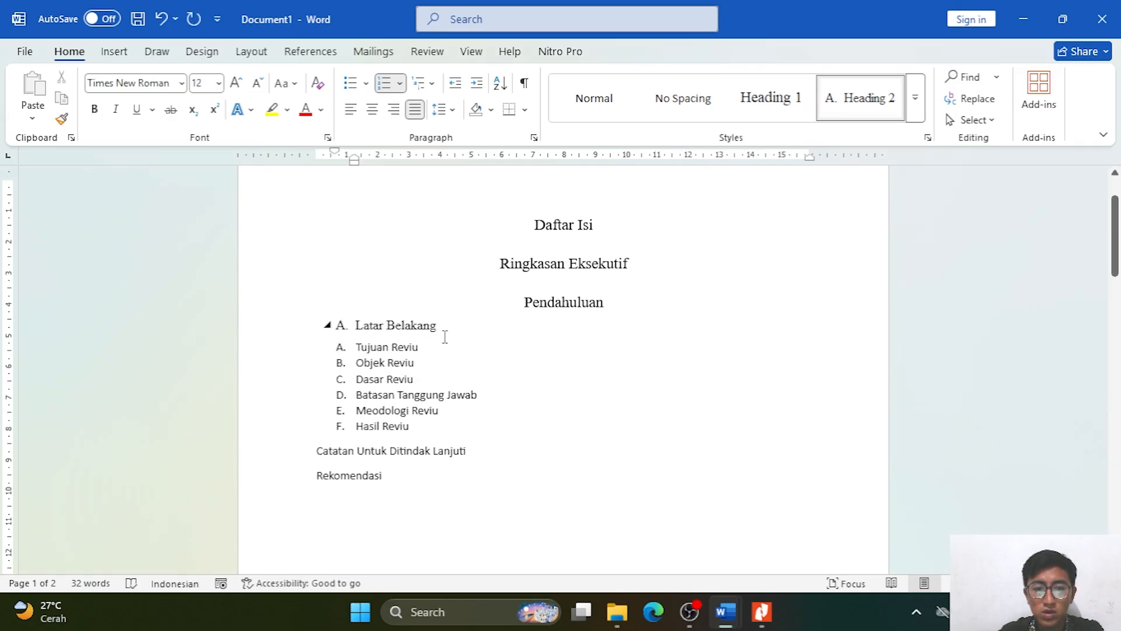
pyautogui.click(420, 347)
pyautogui.click(860, 108)
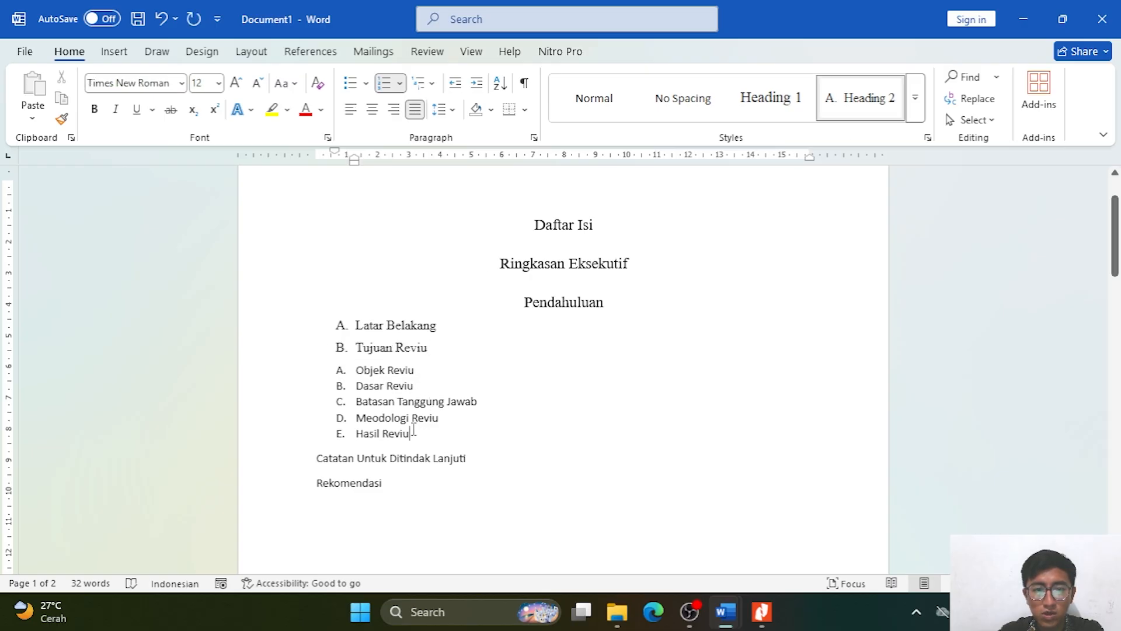
pyautogui.moveTo(412, 433); pyautogui.dragTo(353, 369)
pyautogui.click(836, 103)
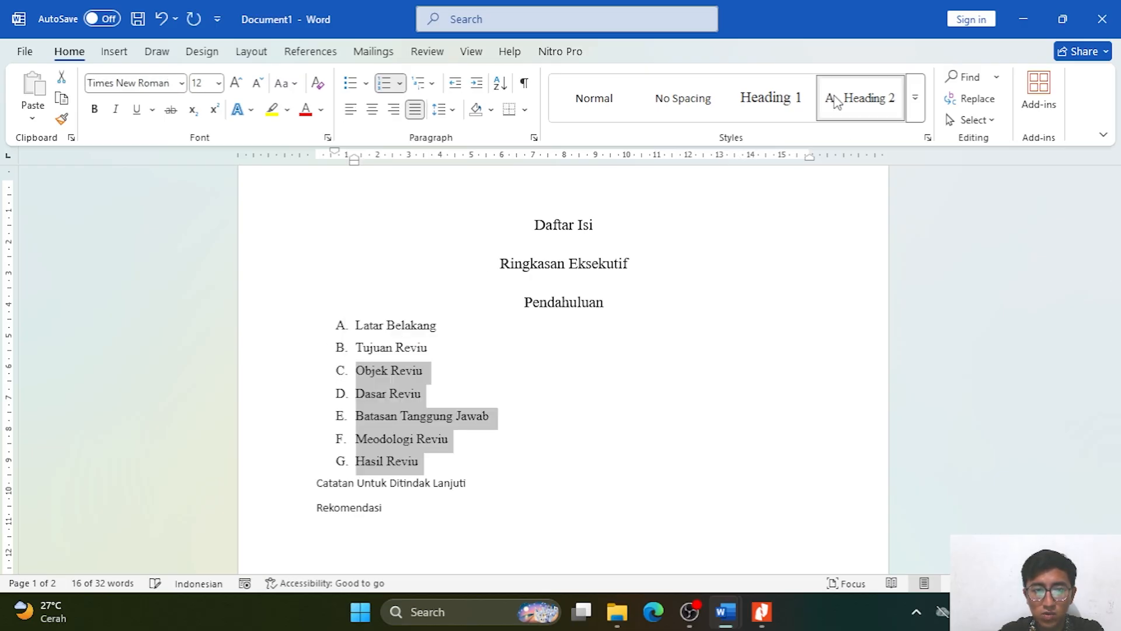
pyautogui.click(496, 465)
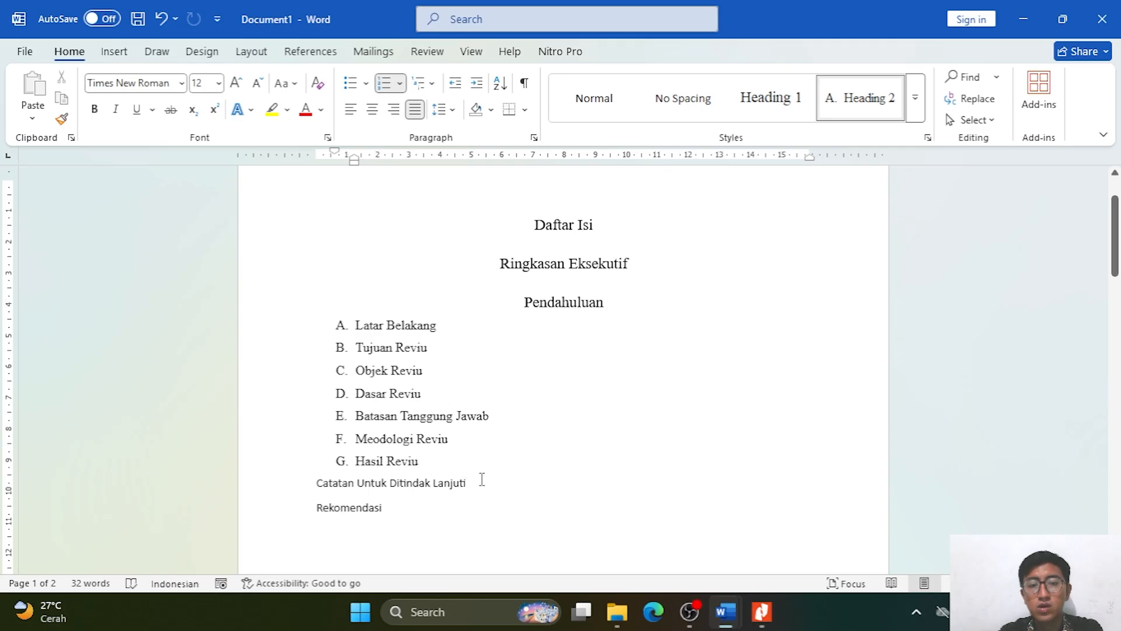
# Apply the Heading 1 style to the "Catatan Untuk Ditindak Lanjuti" and "Rekomendasi" lines.
pyautogui.moveTo(488, 478); pyautogui.dragTo(337, 498)
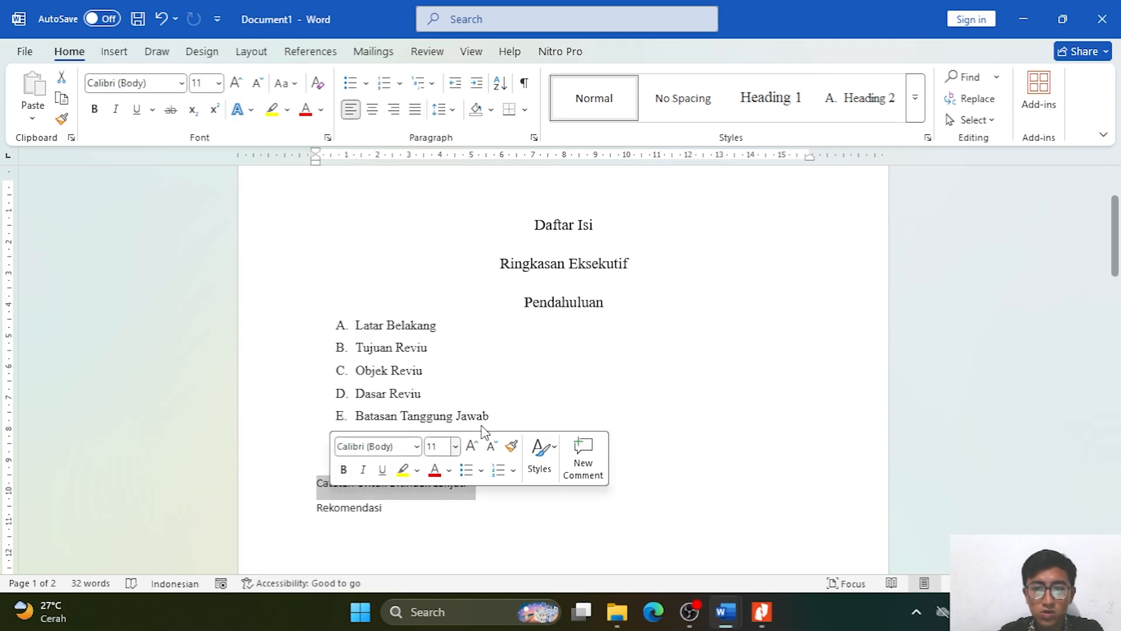
pyautogui.click(767, 111)
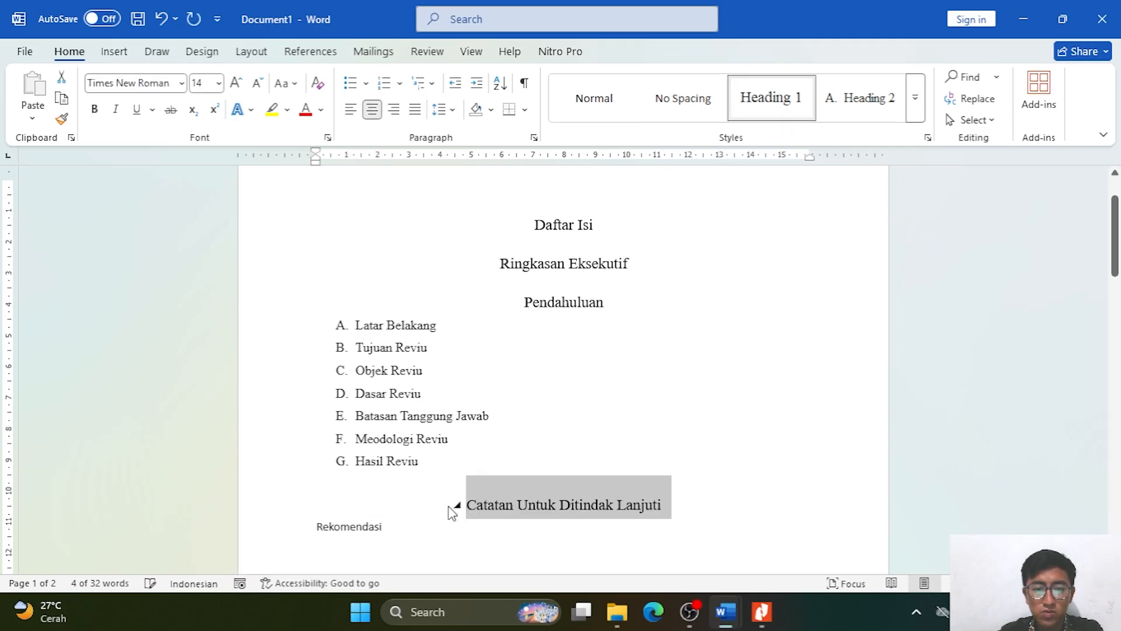
pyautogui.moveTo(410, 526); pyautogui.dragTo(288, 526)
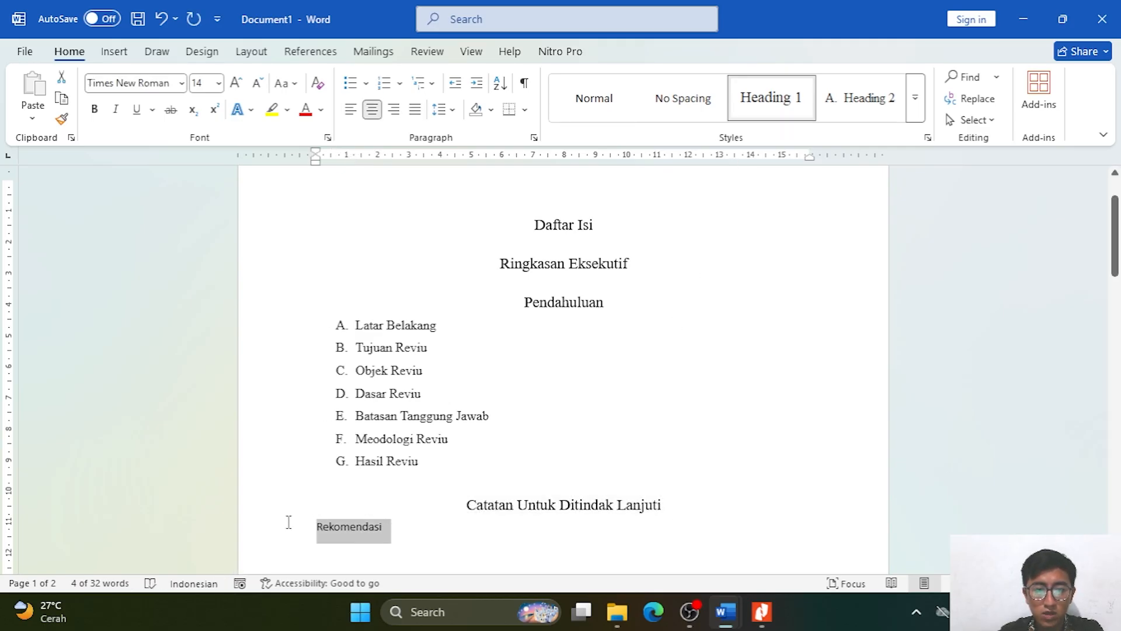
pyautogui.click(773, 115)
pyautogui.click(584, 439)
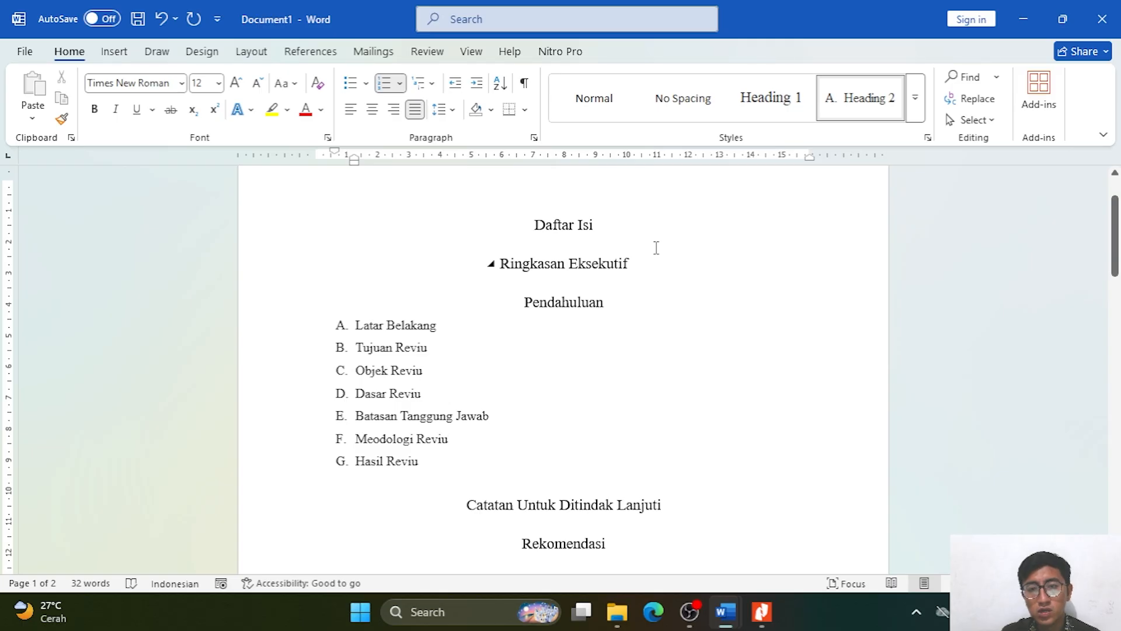
pyautogui.click(609, 230)
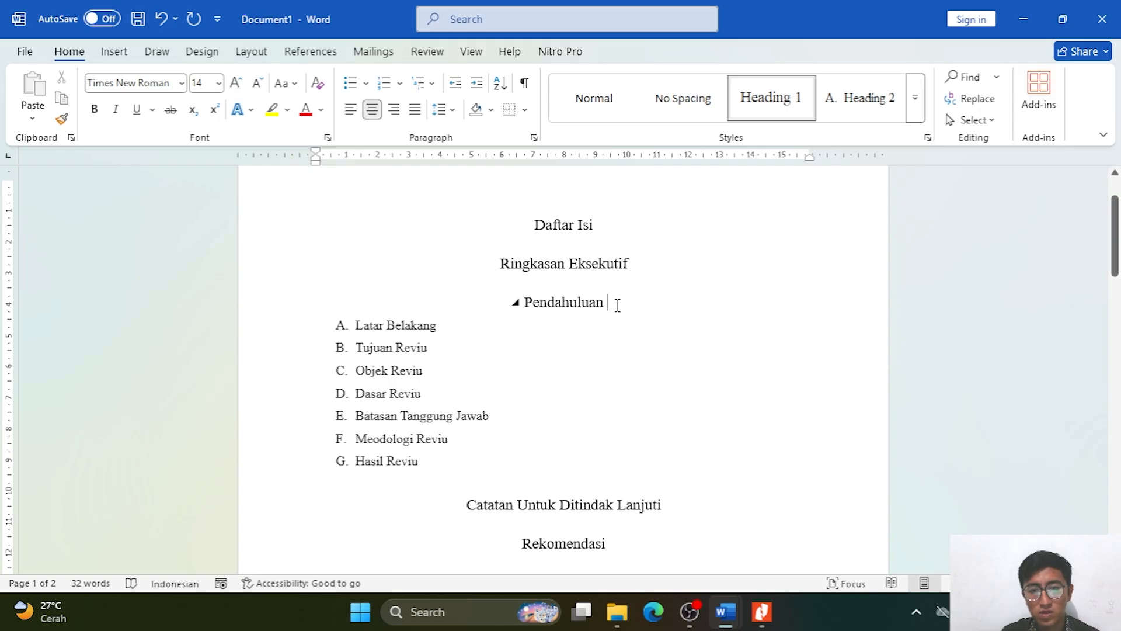
pyautogui.scroll(-1, 624, 338)
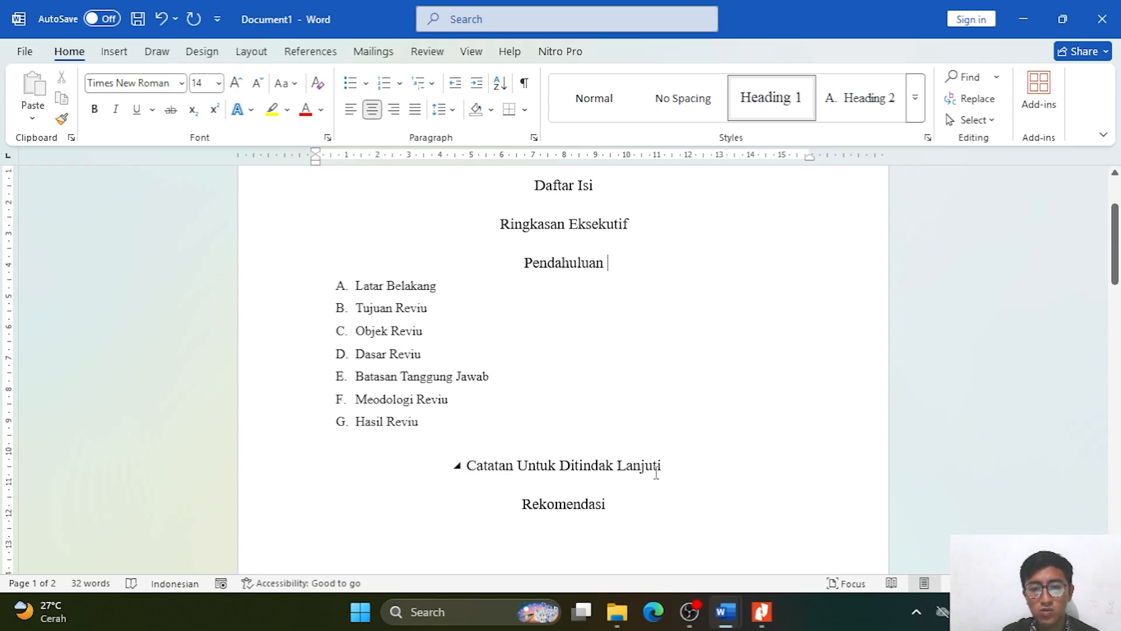
pyautogui.scroll(3, 616, 363)
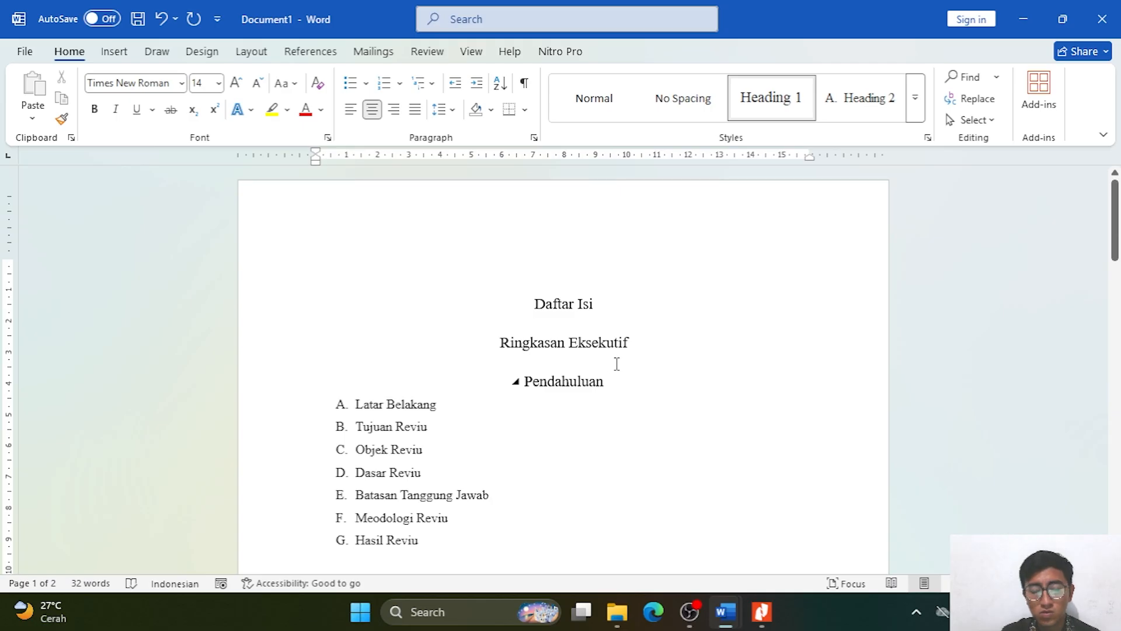
pyautogui.scroll(-1, 617, 363)
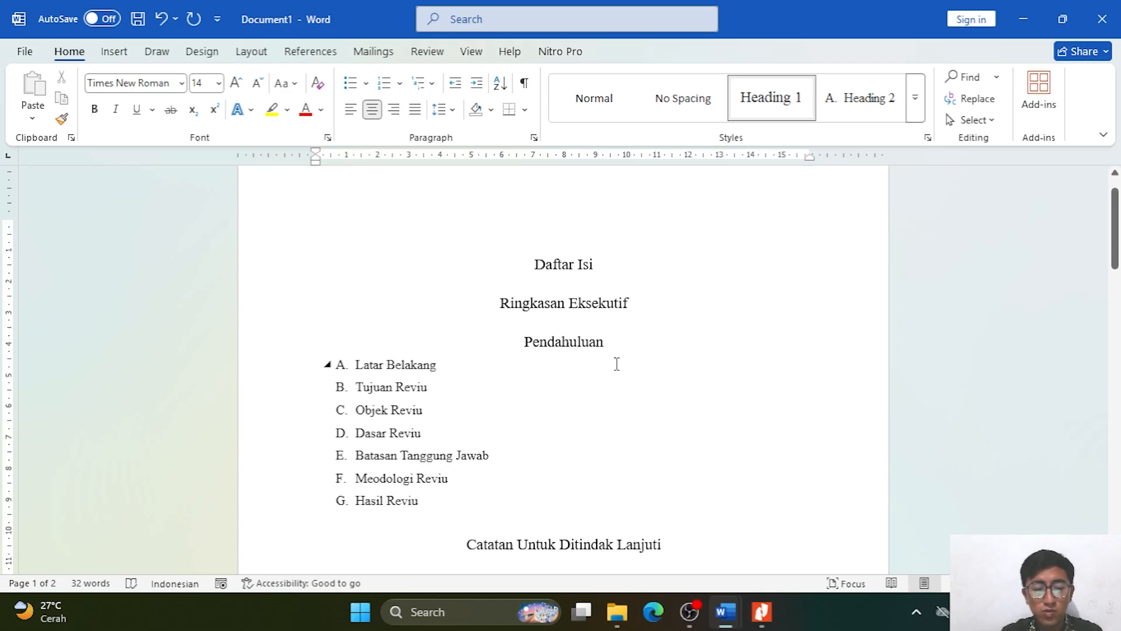
pyautogui.click(621, 272)
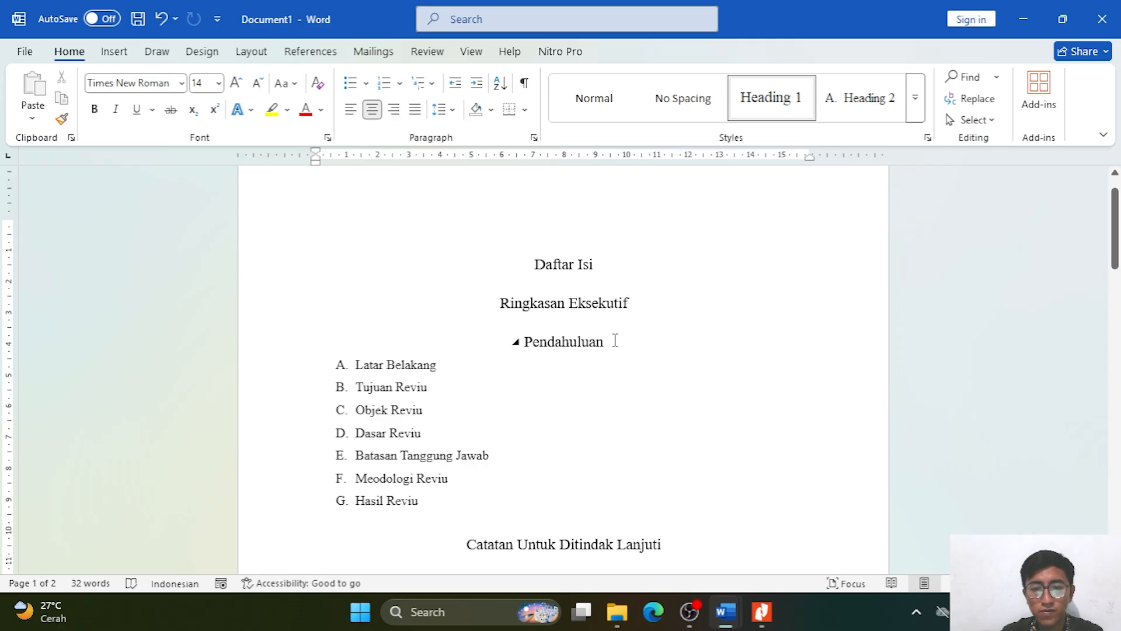
pyautogui.scroll(-1, 614, 340)
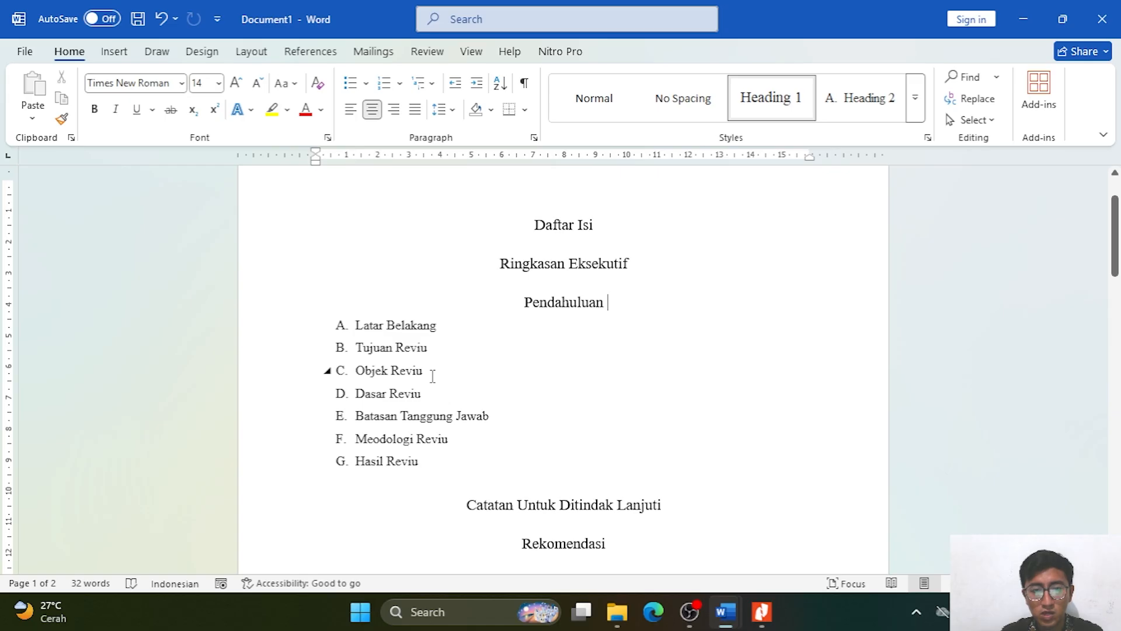
pyautogui.scroll(-1, 567, 446)
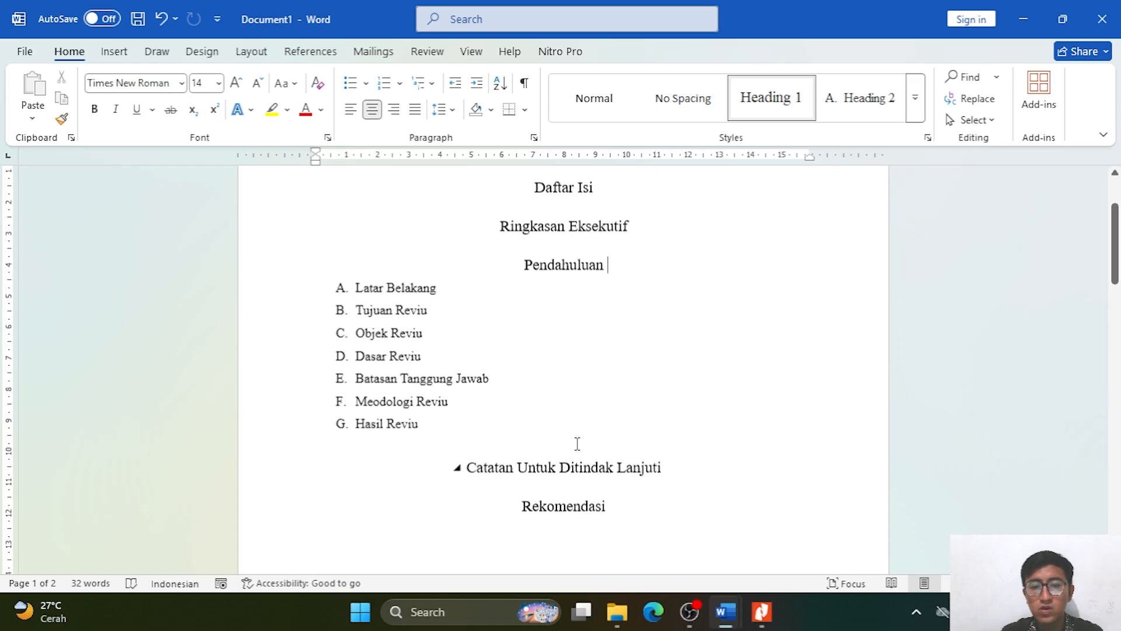
pyautogui.click(679, 473)
pyautogui.click(619, 511)
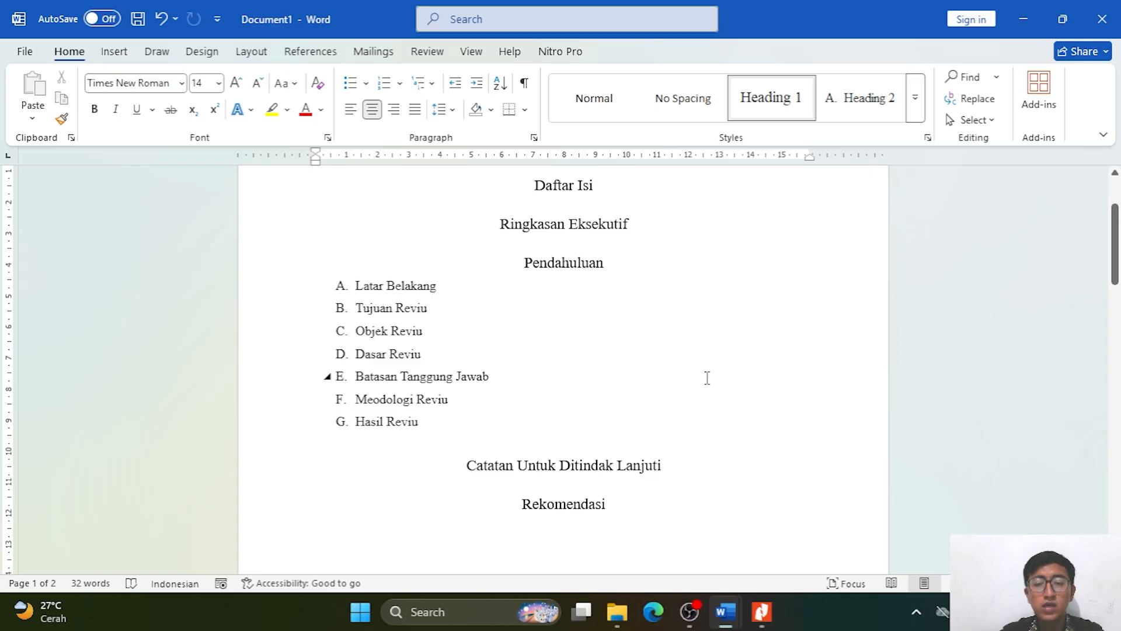
pyautogui.scroll(3, 692, 379)
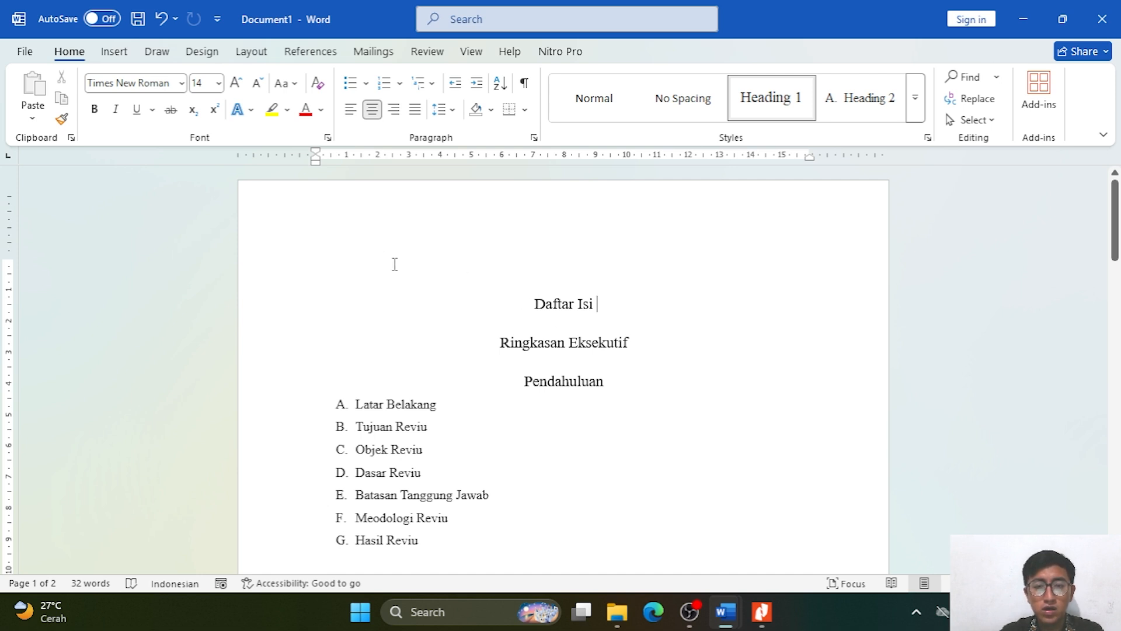
# Insert a page break before the "Ringkasan Eksekutif" heading.
pyautogui.click(499, 342)
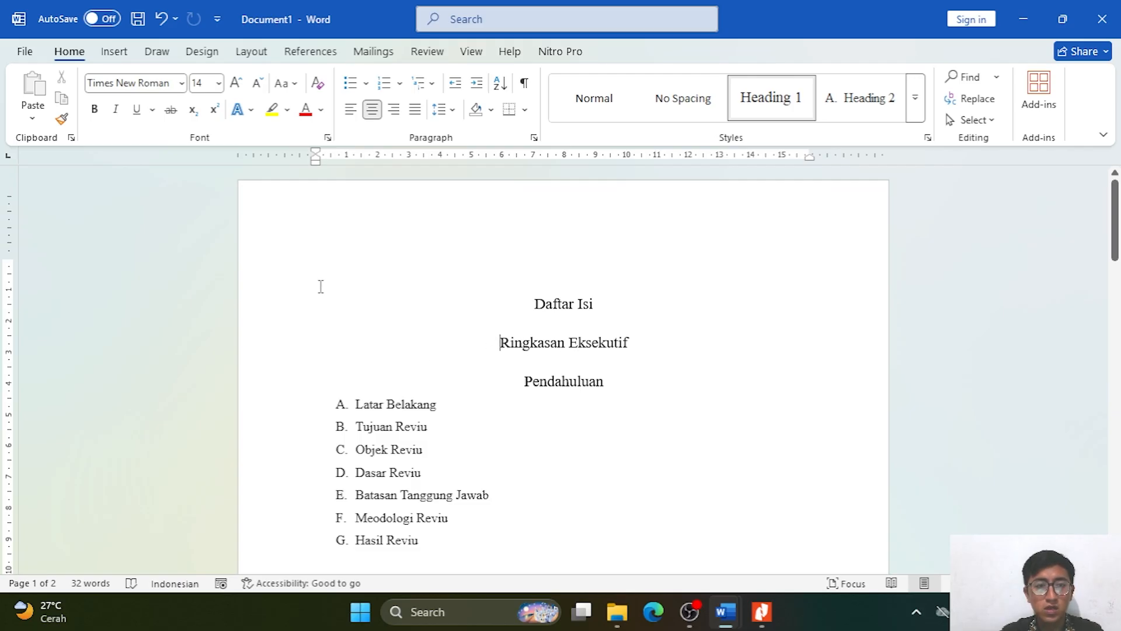
pyautogui.click(269, 57)
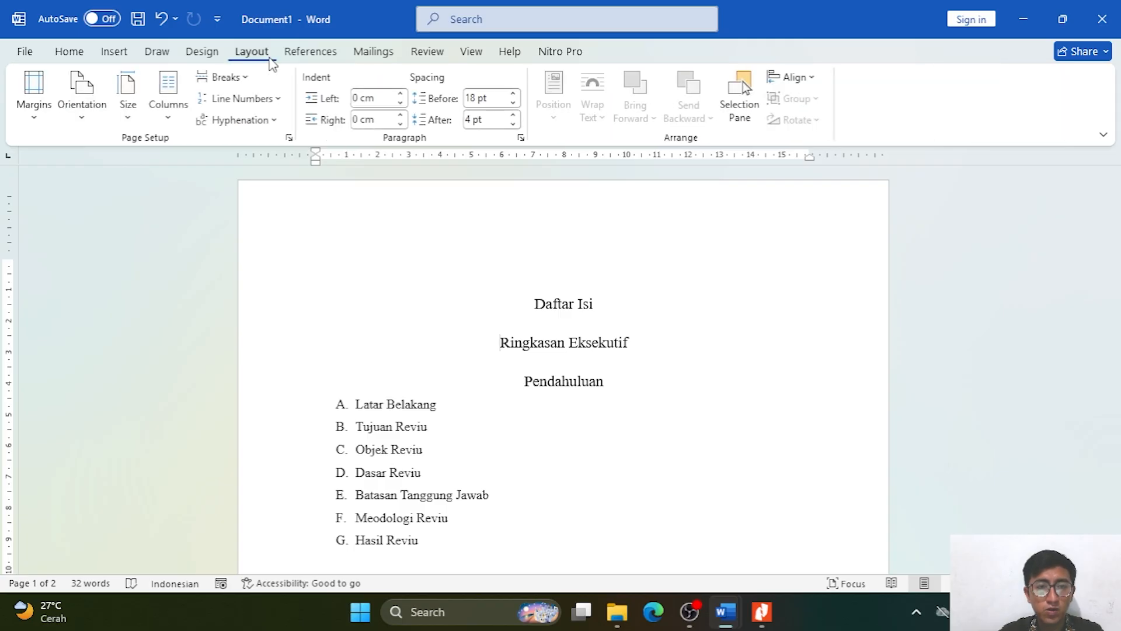
pyautogui.click(248, 79)
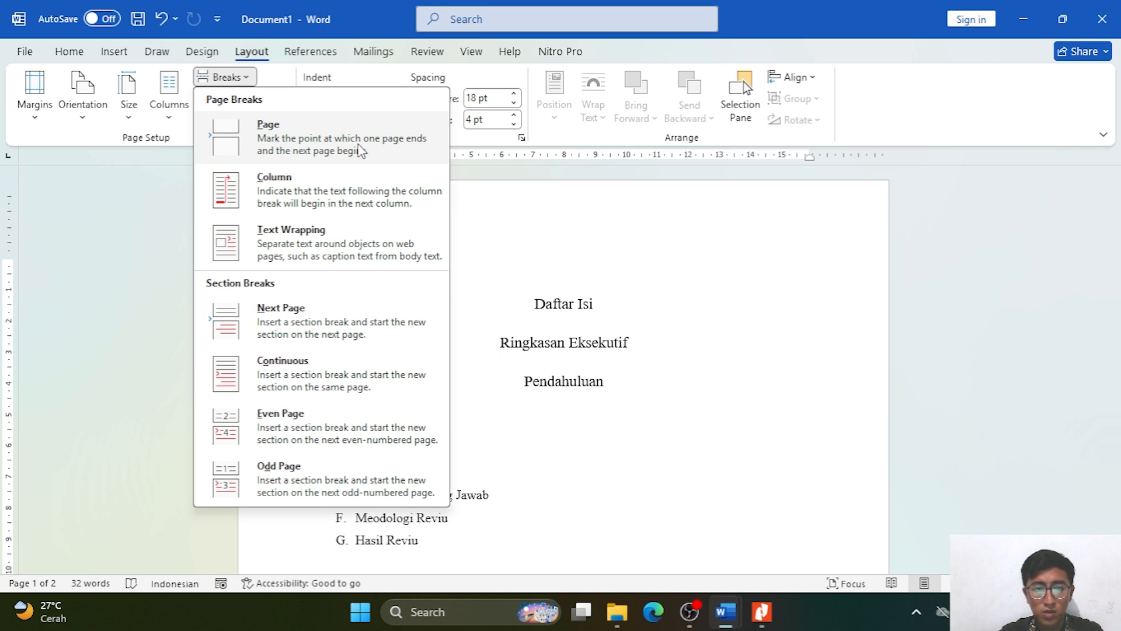
pyautogui.click(360, 151)
pyautogui.scroll(-5, 444, 233)
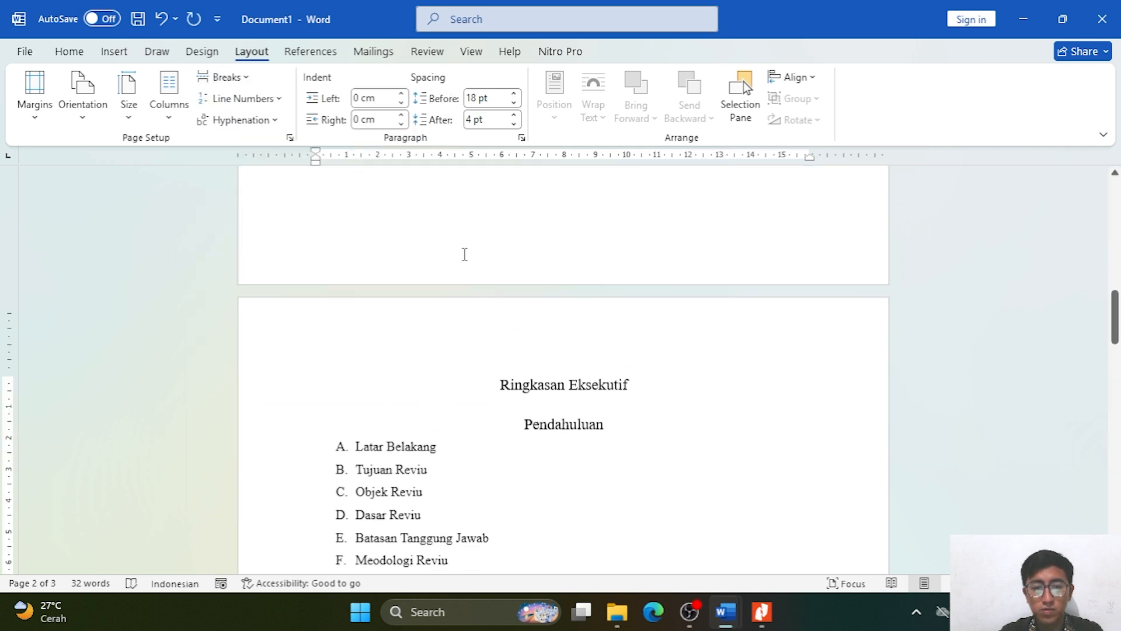
# Insert a page break before "Pendahuluan" so that this heading starts on its own page.
pyautogui.click(499, 384)
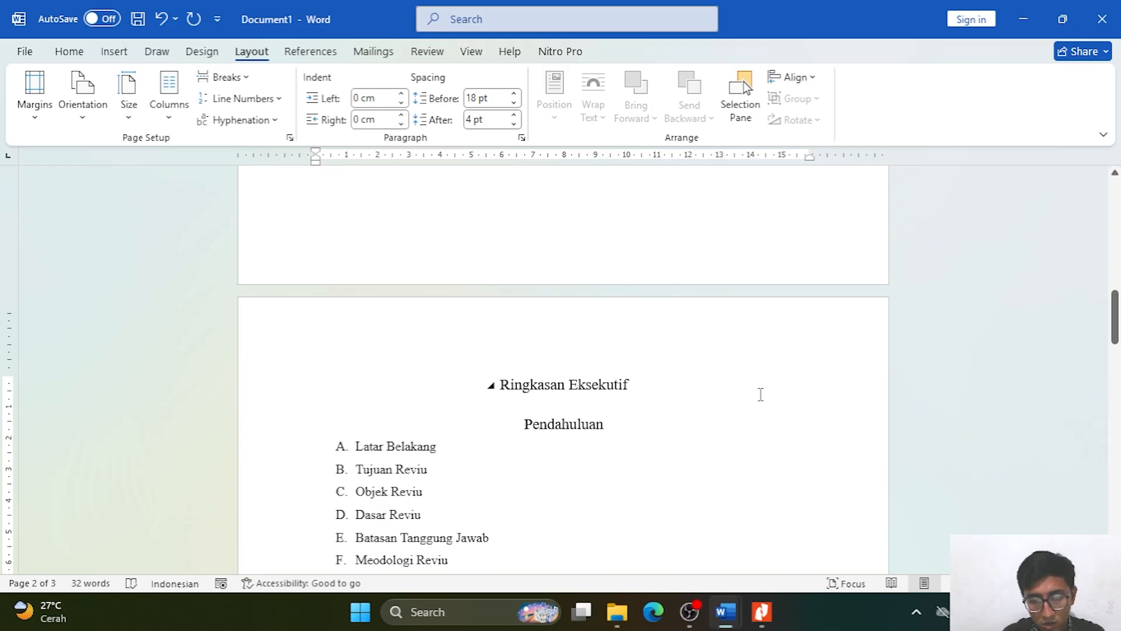
pyautogui.hotkey('ctrl', 'Return')
pyautogui.scroll(-3, 762, 394)
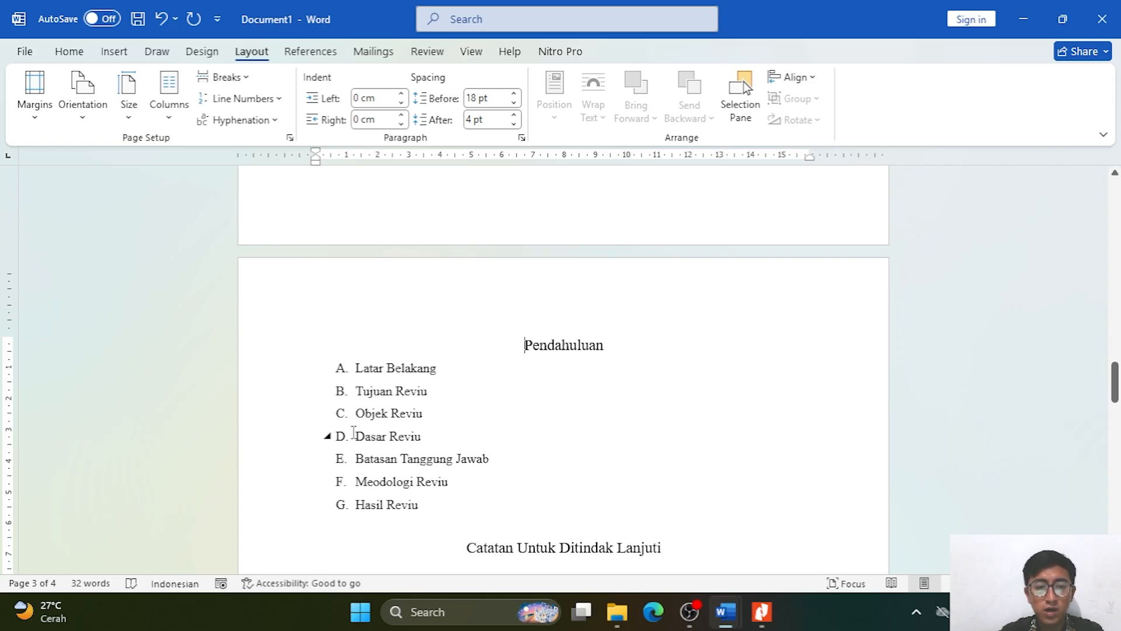
# Insert a Next Page section break before the "Dasar Reviu" subsection.
pyautogui.click(358, 433)
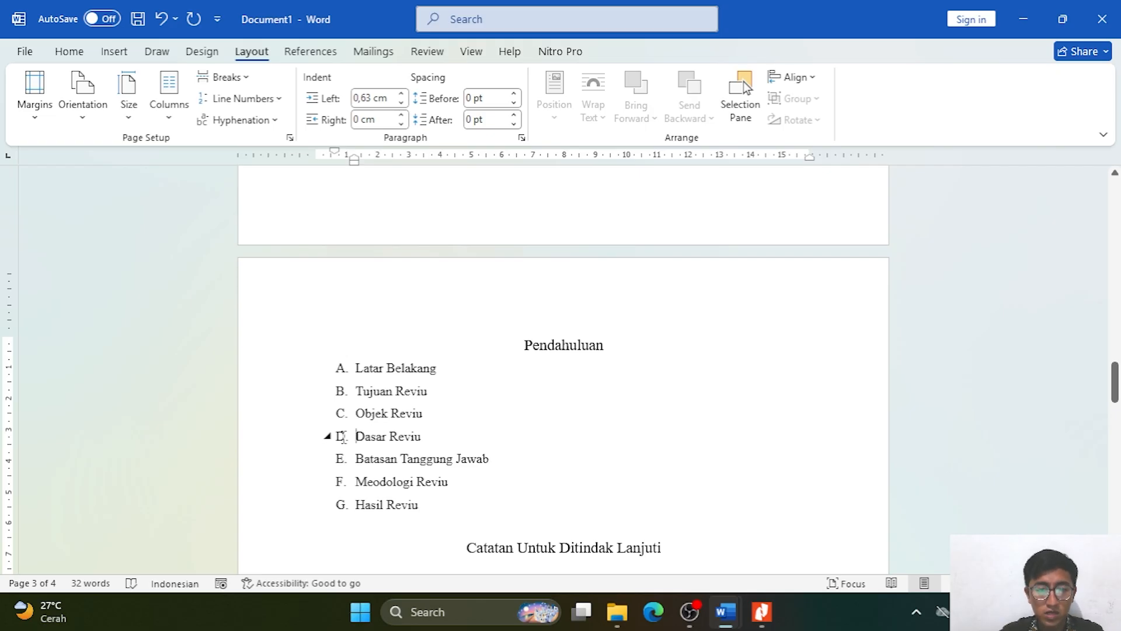
pyautogui.click(242, 84)
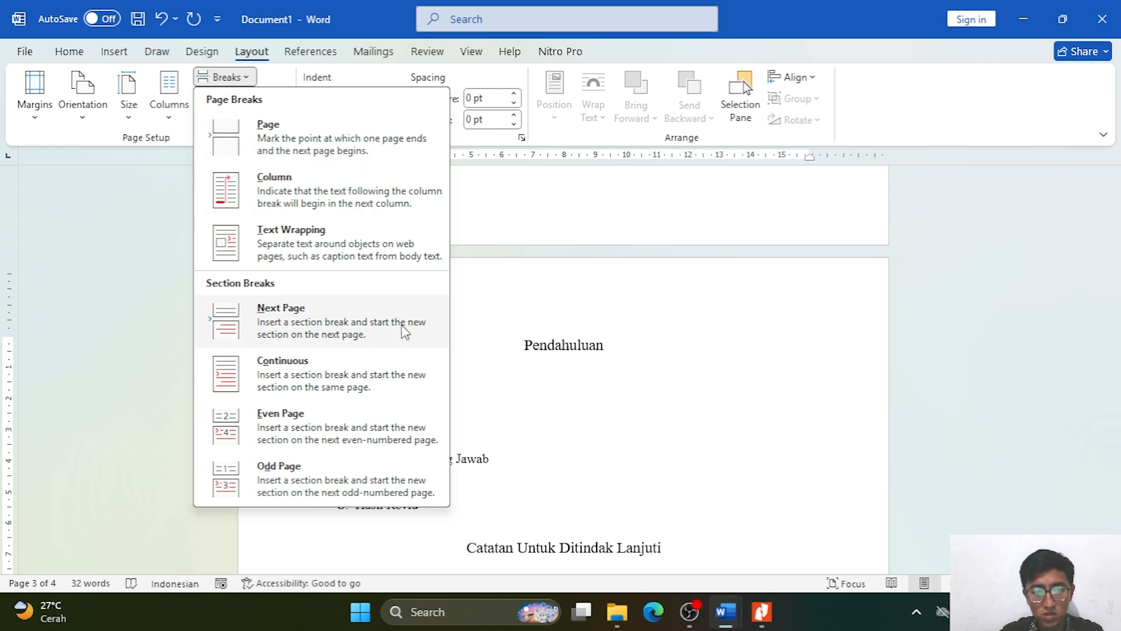
pyautogui.click(404, 330)
pyautogui.scroll(-3, 402, 323)
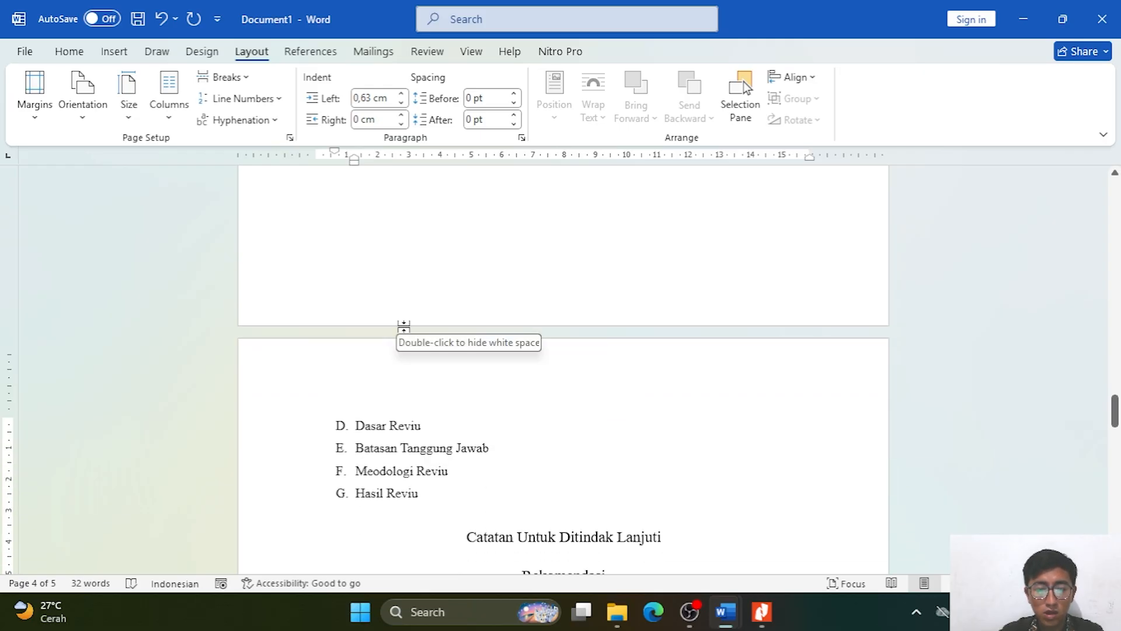
pyautogui.scroll(5, 489, 406)
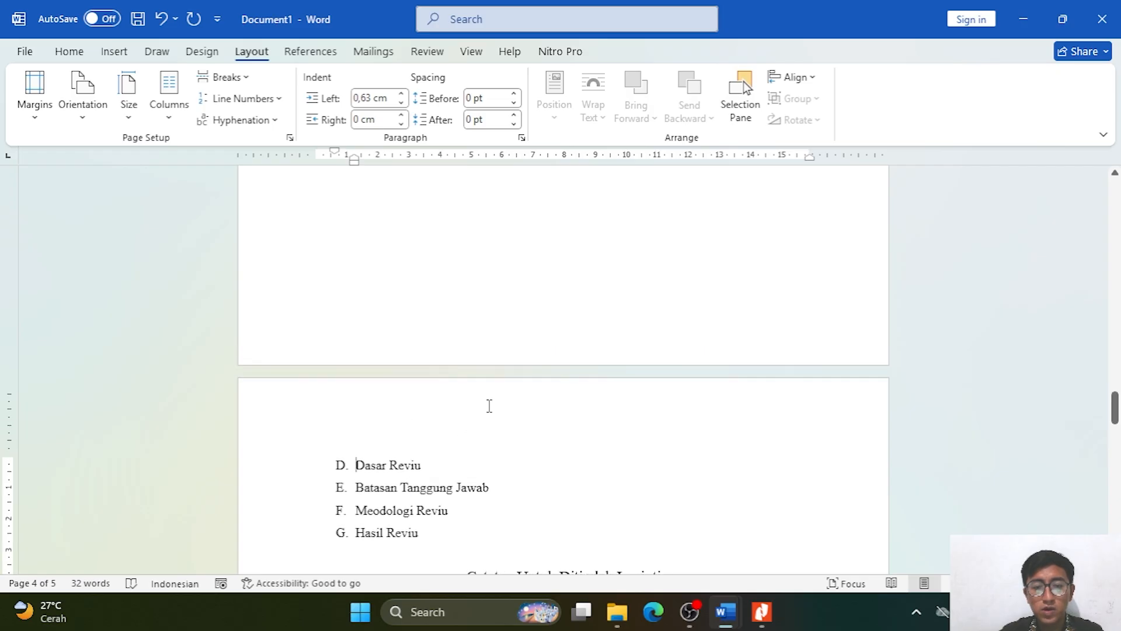
pyautogui.scroll(10, 529, 388)
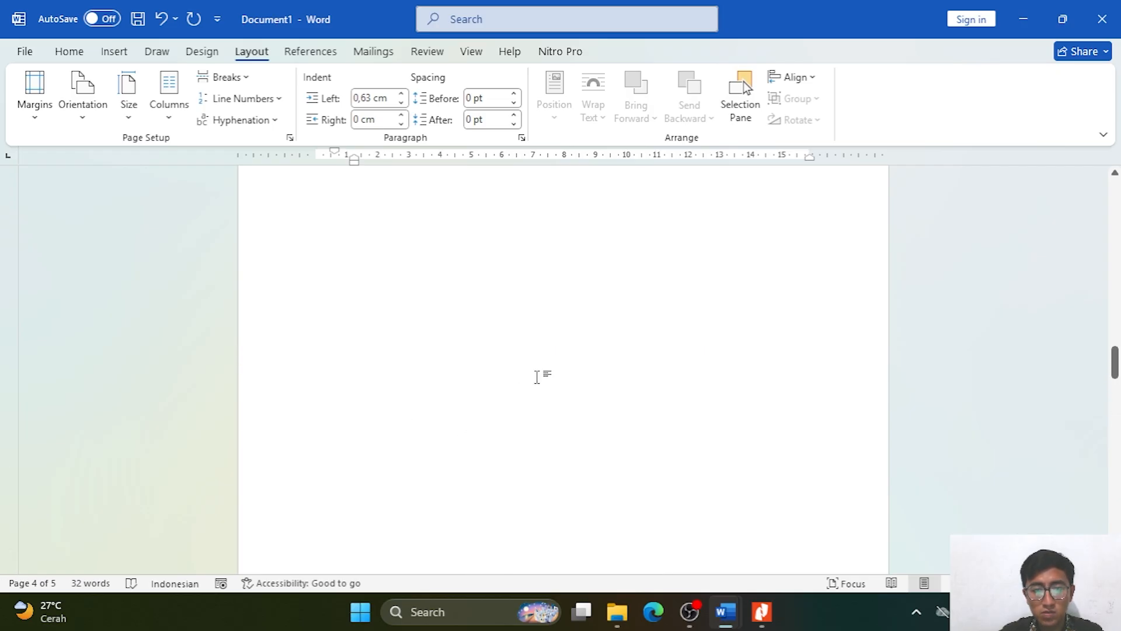
# Insert page breaks before the "Batasan Tanggung Jawab", "Meodologi Reviu" and "Hasil Reviu" subsections so each starts on a new page.
pyautogui.scroll(-15, 570, 348)
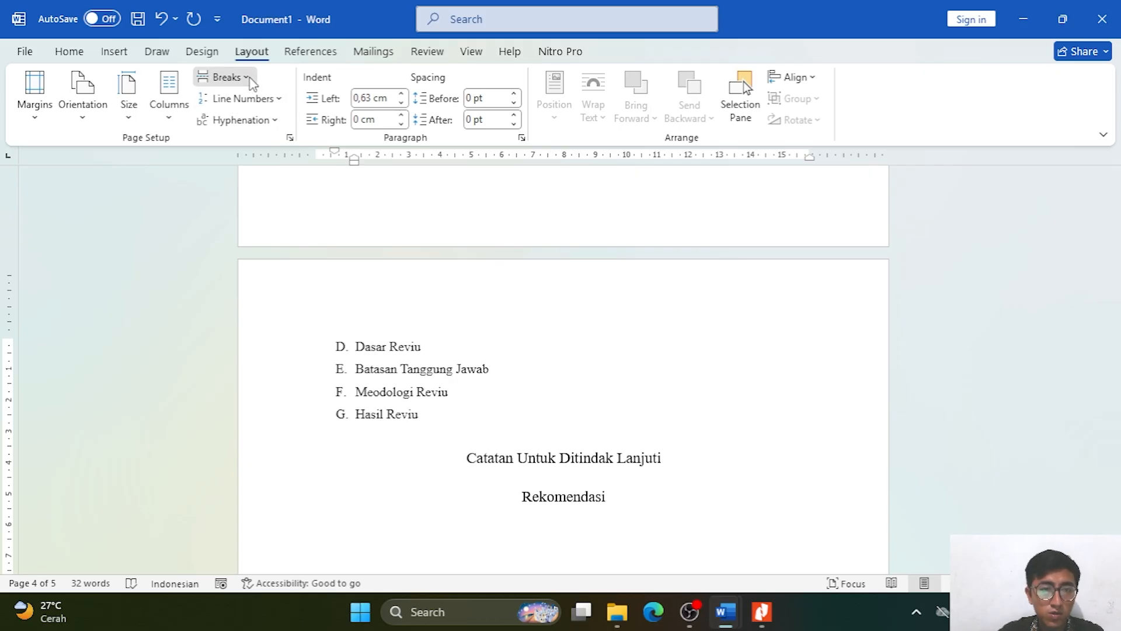
pyautogui.click(225, 77)
pyautogui.click(281, 139)
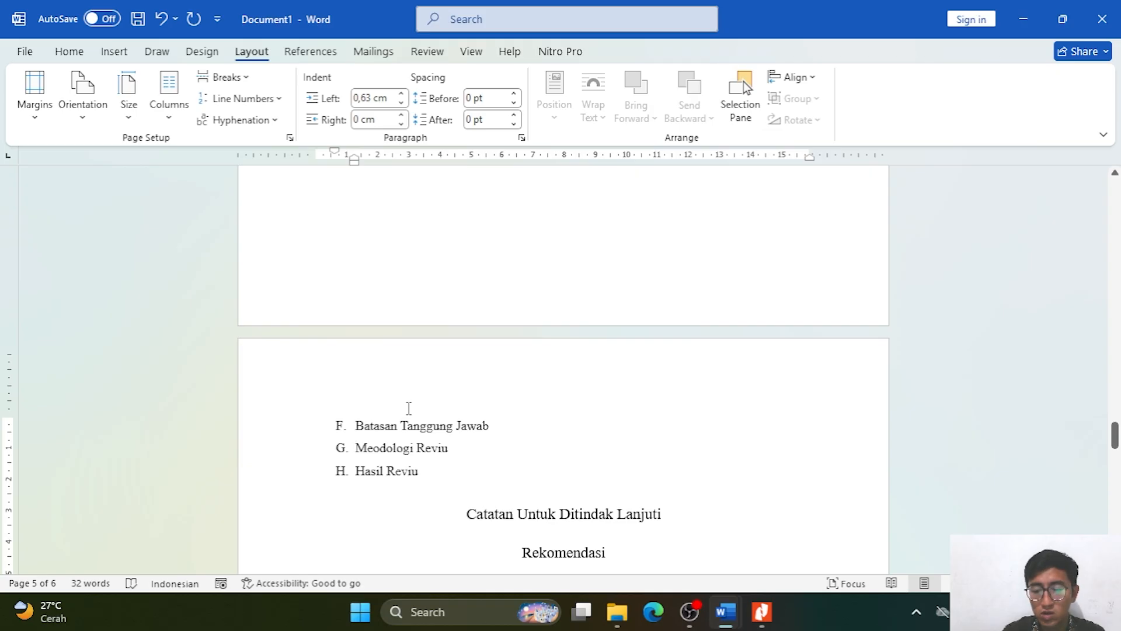
pyautogui.hotkey('ctrl', 'Return')
pyautogui.scroll(-3, 397, 403)
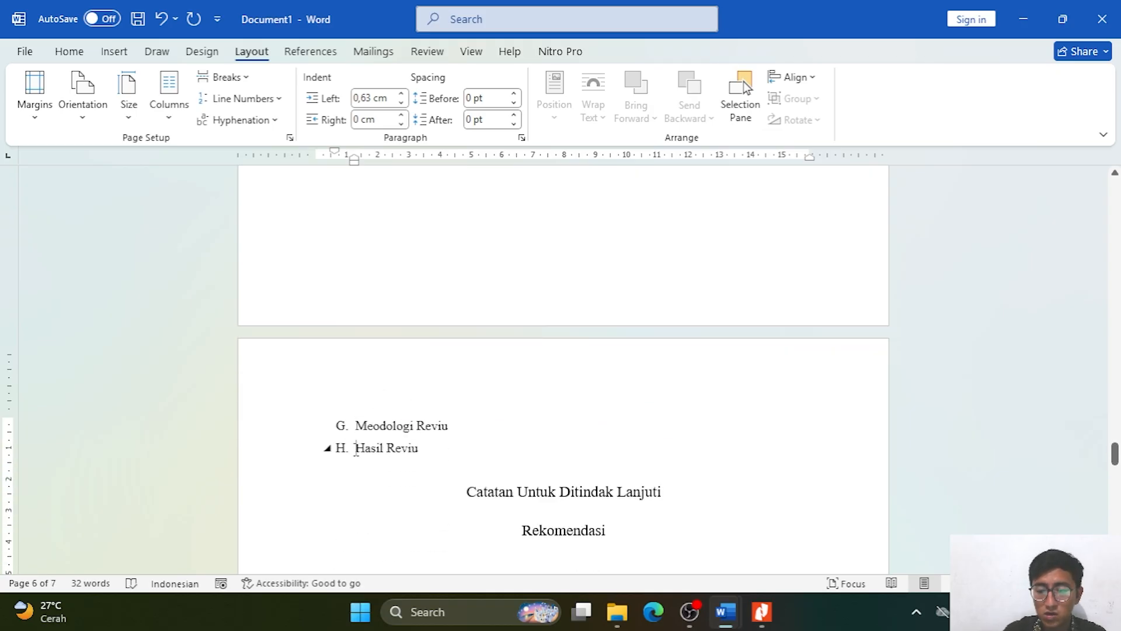
pyautogui.hotkey('ctrl', 'Return')
pyautogui.scroll(-3, 355, 449)
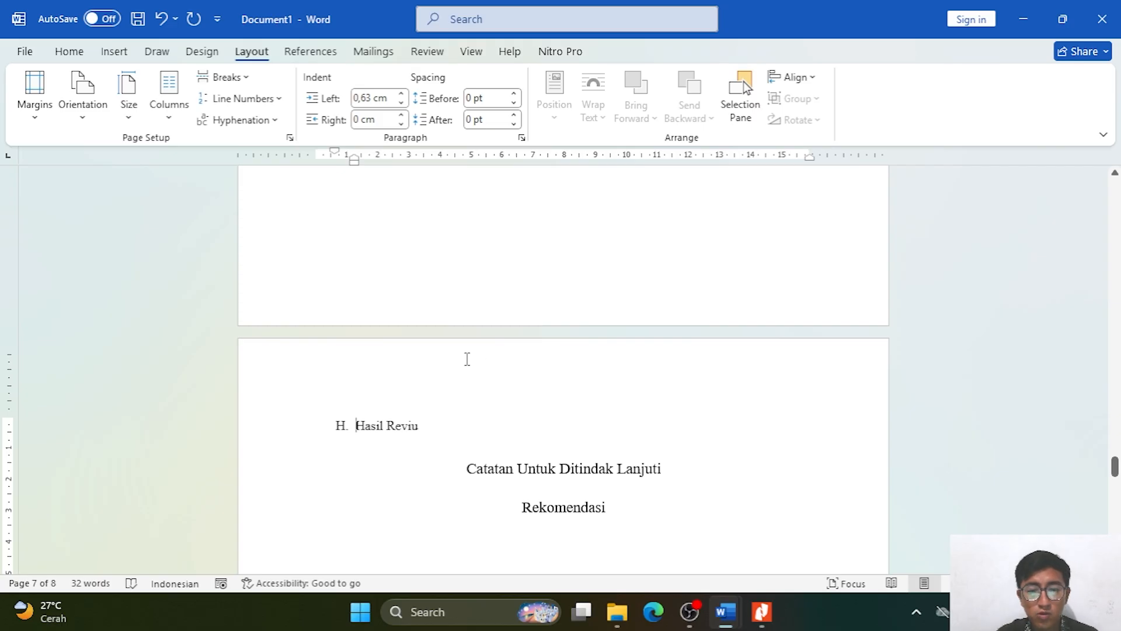
# Insert a Next Page section break before the "Catatan Untuk Ditindak Lanjuti" heading.
pyautogui.doubleClick(472, 461)
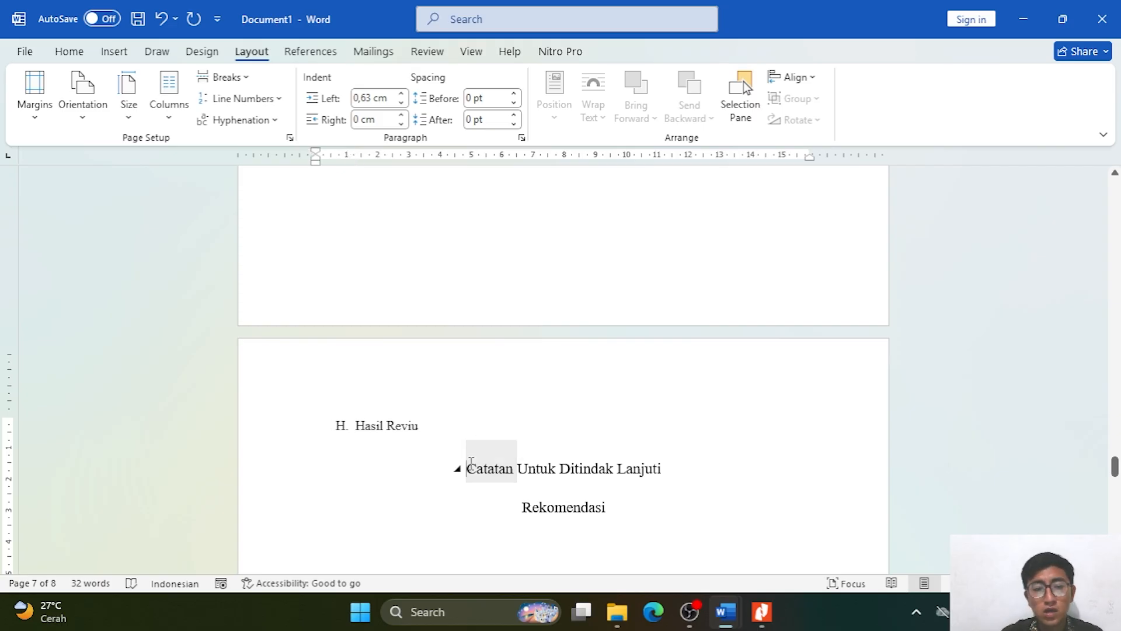
pyautogui.click(573, 485)
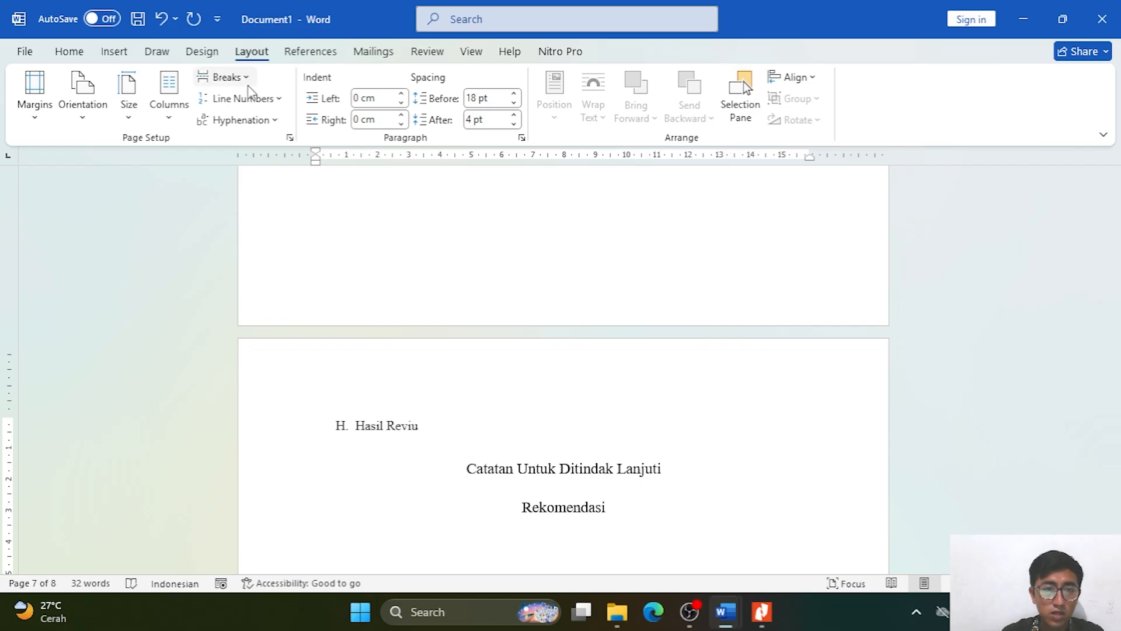
pyautogui.click(247, 82)
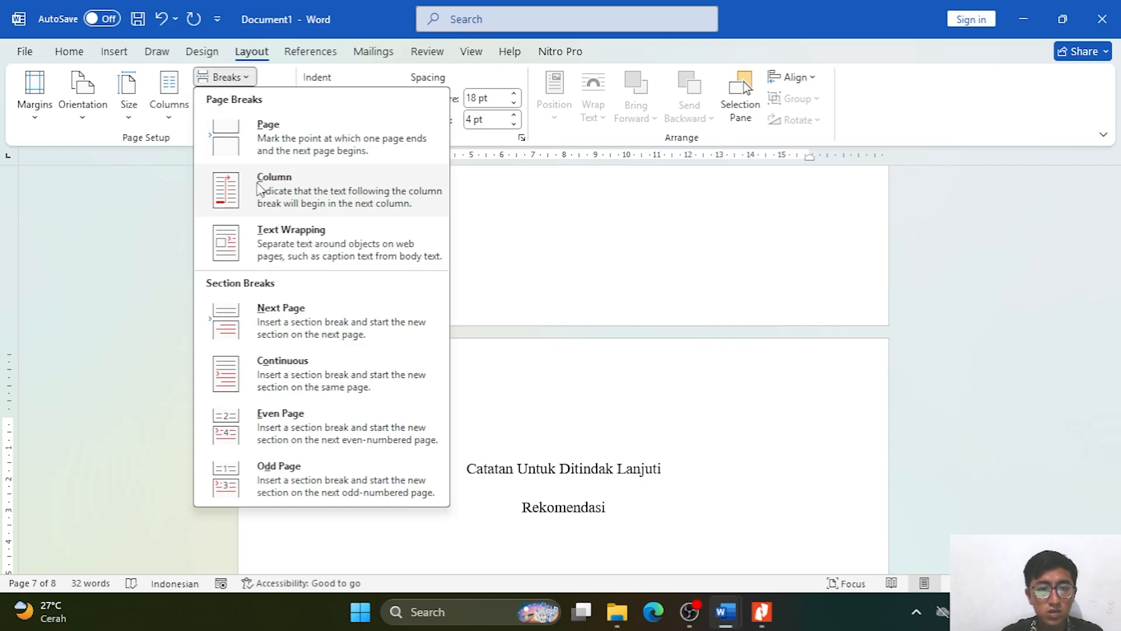
pyautogui.click(281, 323)
pyautogui.scroll(-3, 358, 380)
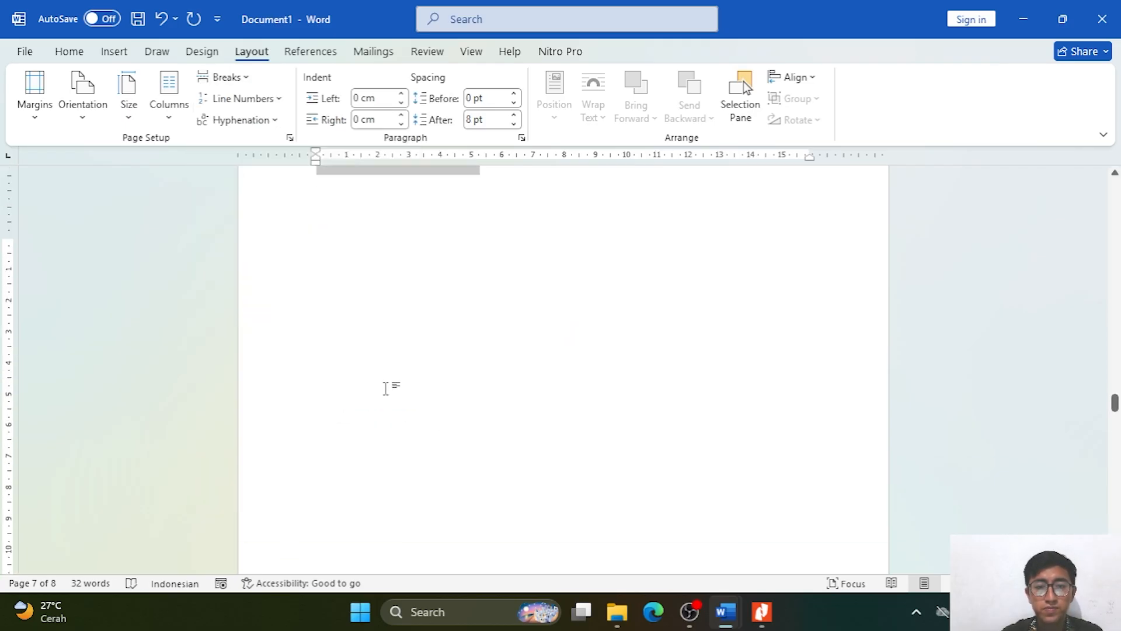
pyautogui.scroll(5, 388, 388)
pyautogui.scroll(-10, 388, 379)
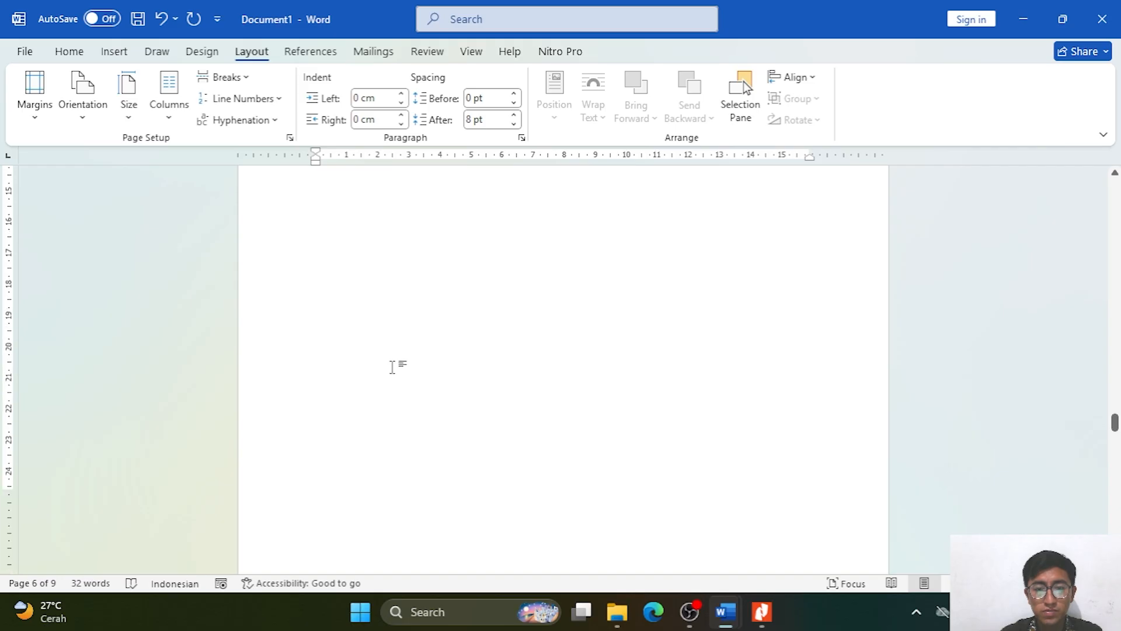
pyautogui.scroll(-8, 393, 363)
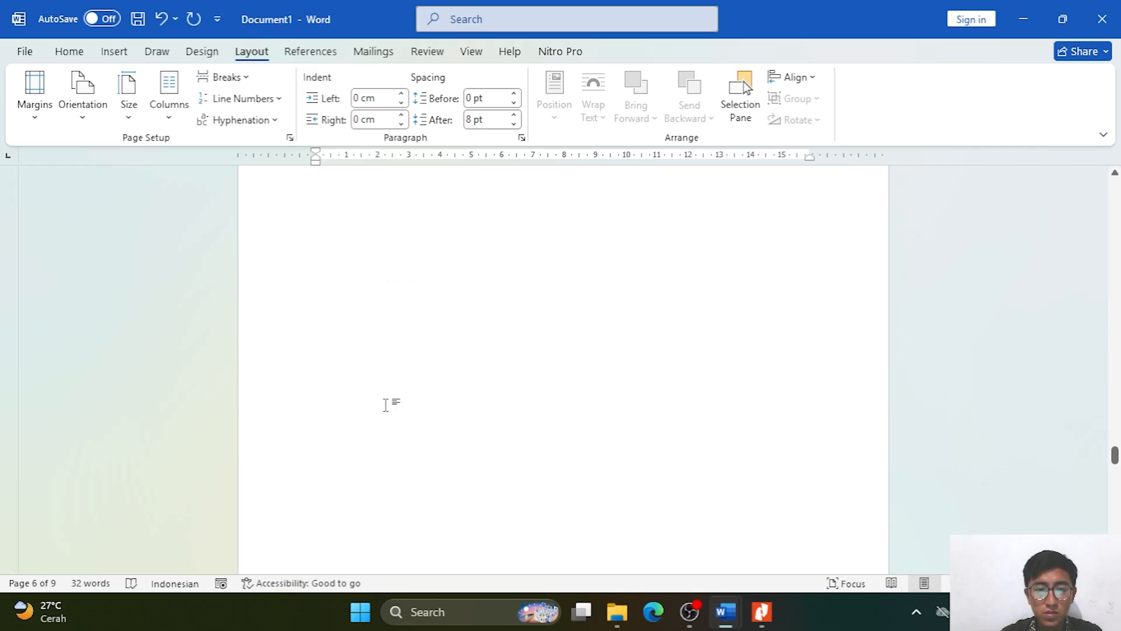
pyautogui.scroll(-8, 387, 401)
pyautogui.scroll(4, 388, 398)
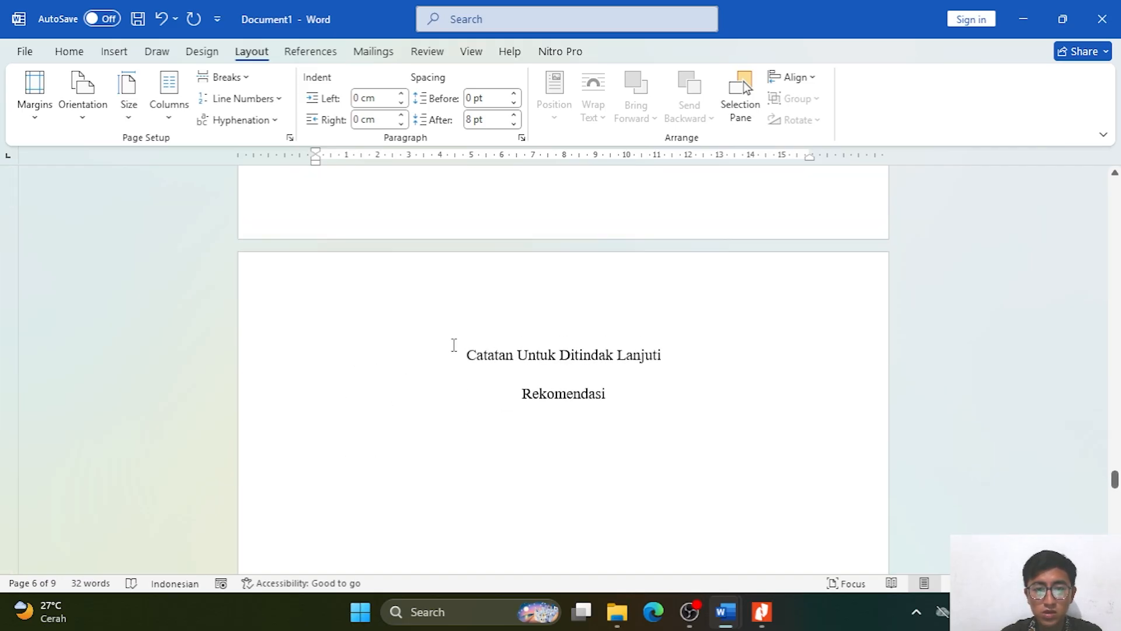
# Insert a page break before the "Rekomendasi" heading.
pyautogui.click(522, 432)
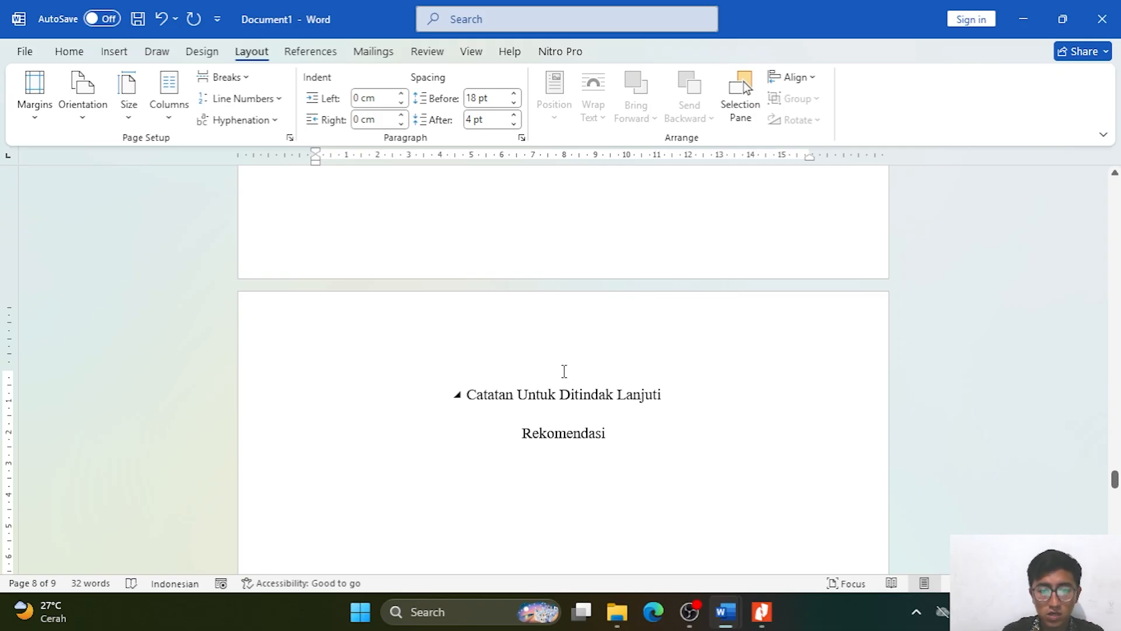
pyautogui.hotkey('ctrl', 'Return')
pyautogui.scroll(-1, 648, 397)
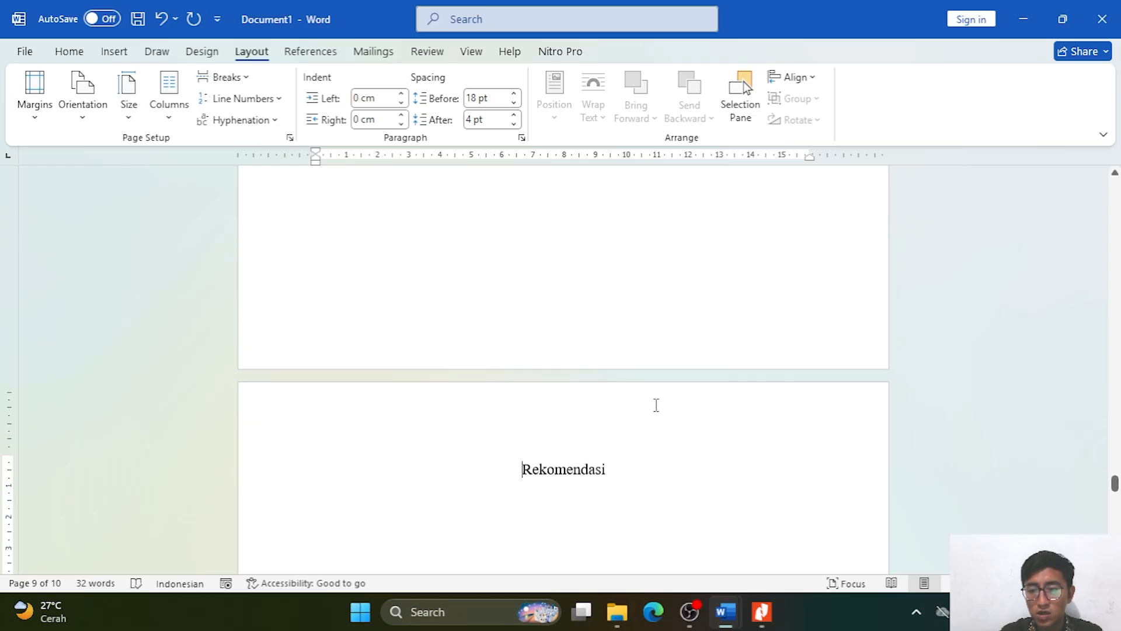
# Remove the blank page that follows the "Rekomendasi" heading at the end of the document.
pyautogui.scroll(-12, 656, 405)
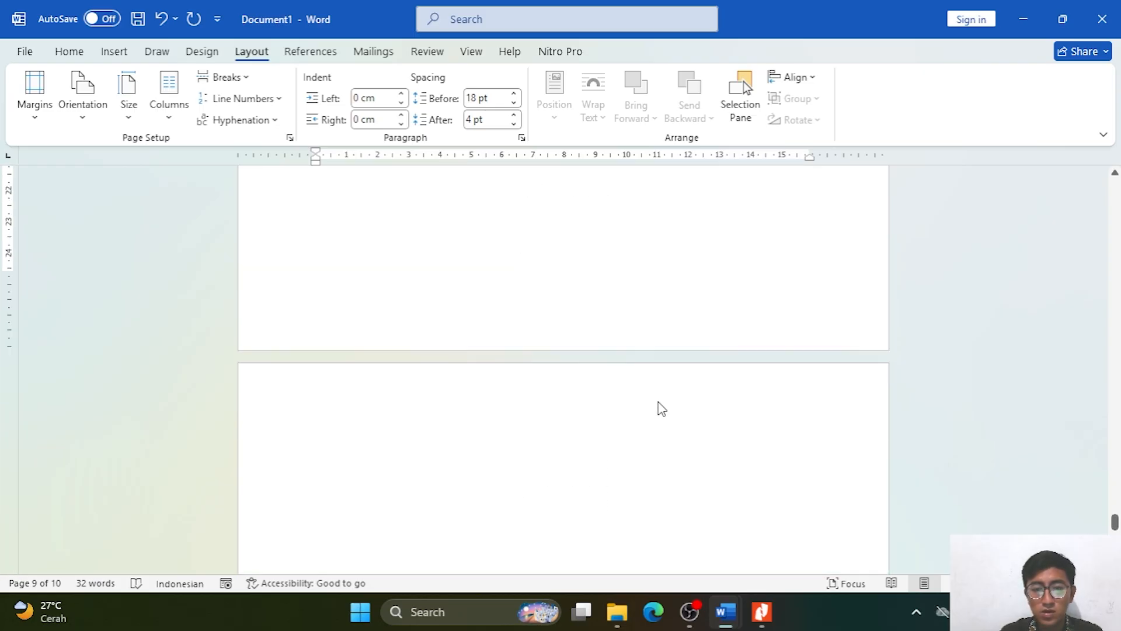
pyautogui.scroll(-3, 660, 402)
pyautogui.scroll(15, 659, 400)
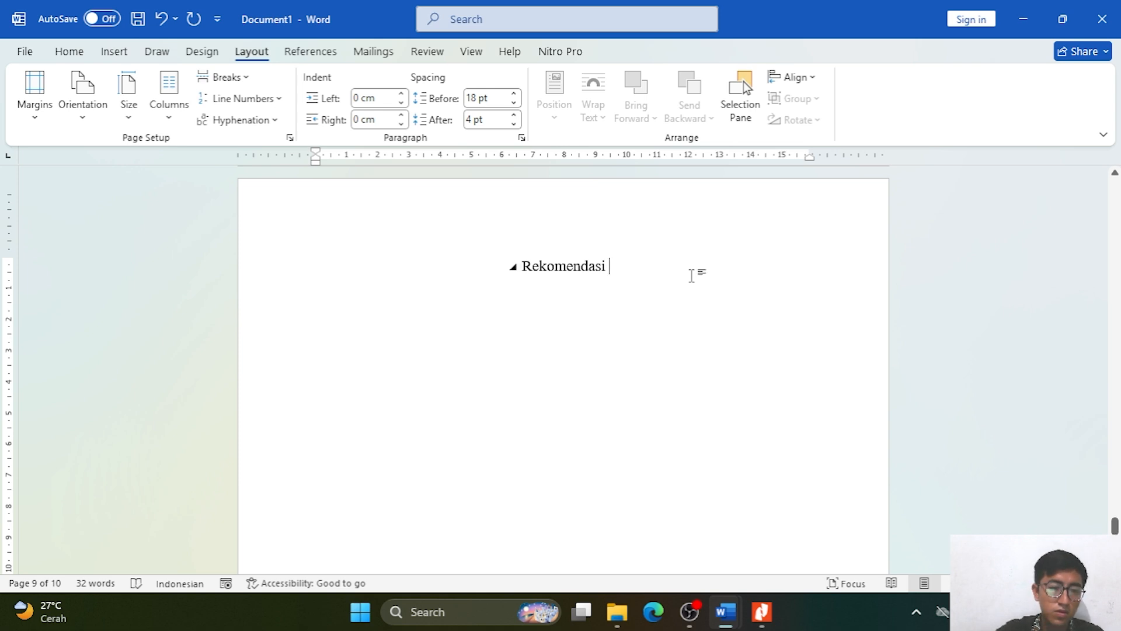
pyautogui.press('Delete')
pyautogui.scroll(-9, 691, 277)
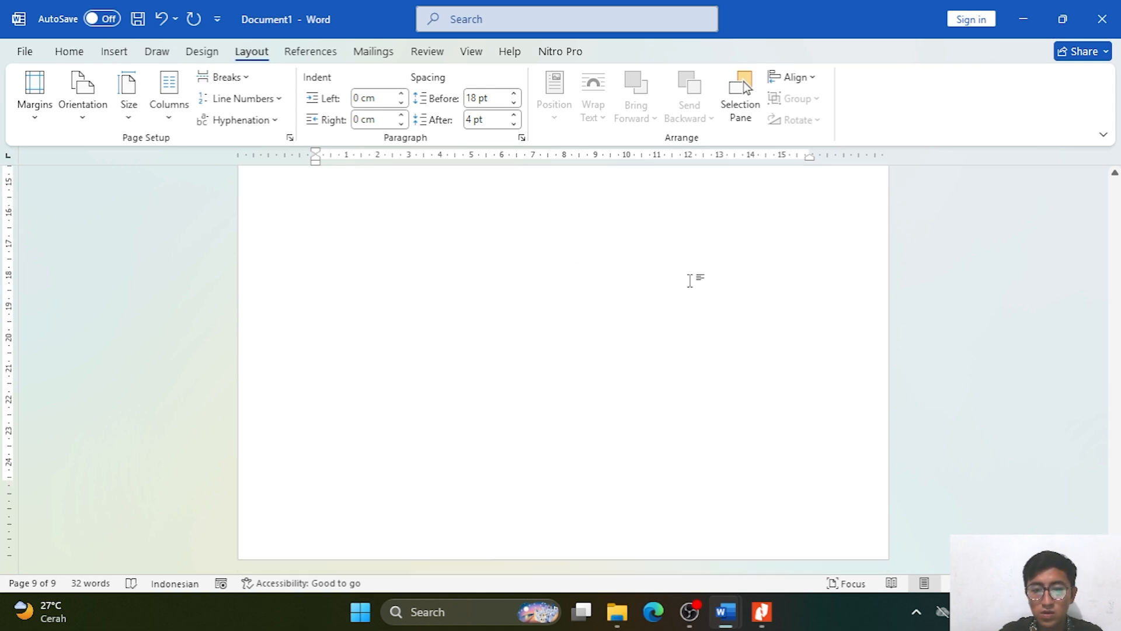
pyautogui.scroll(10, 691, 280)
pyautogui.scroll(10, 691, 281)
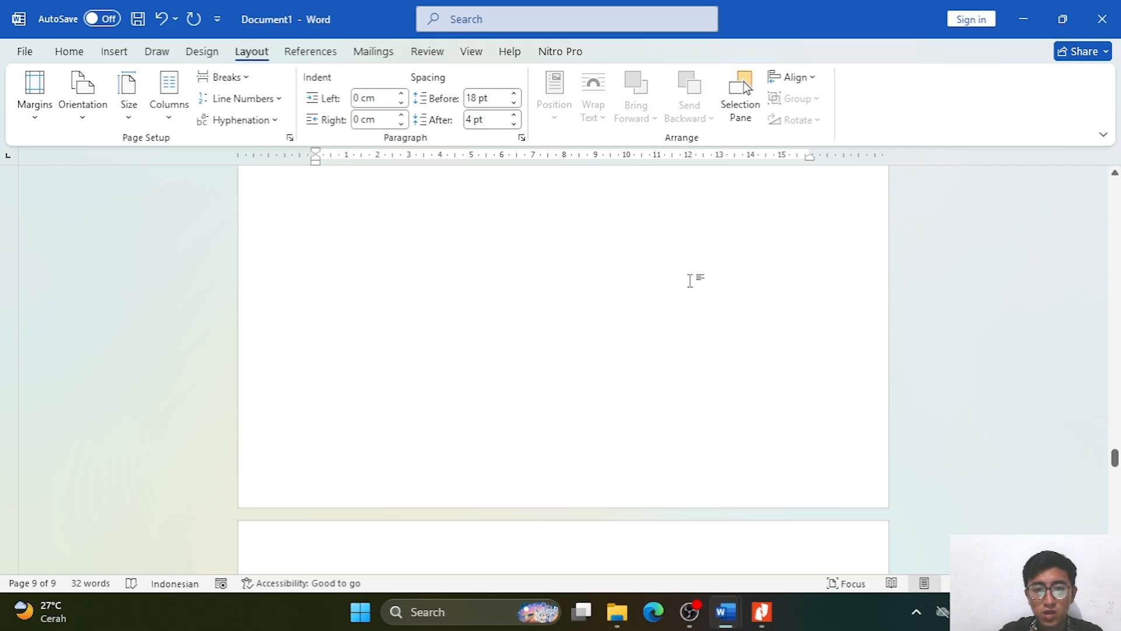
pyautogui.scroll(10, 691, 281)
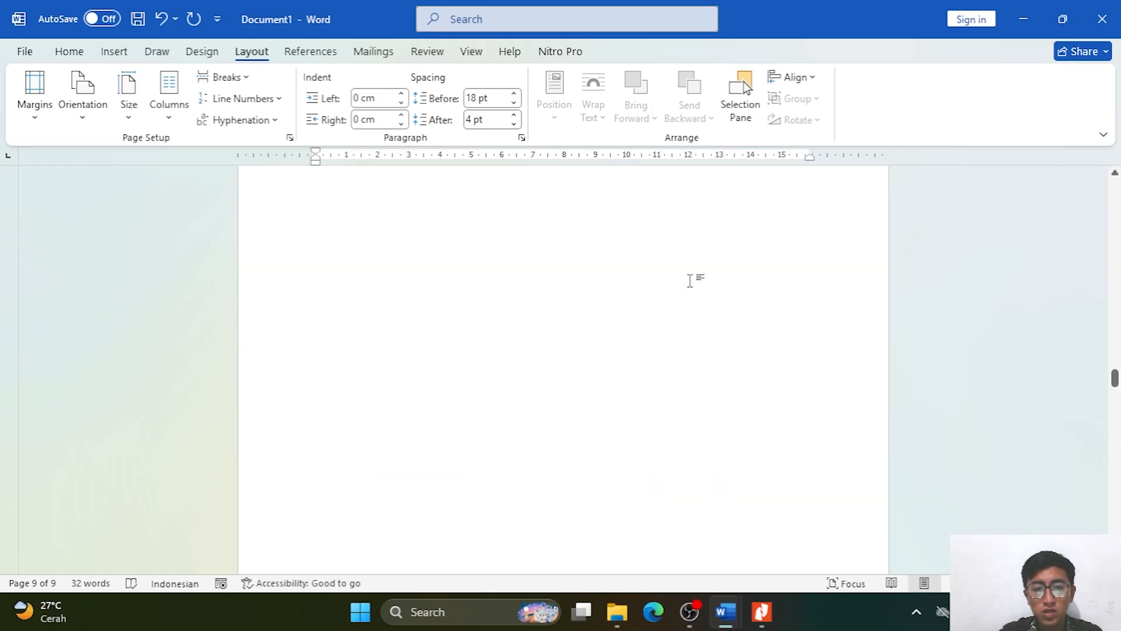
pyautogui.scroll(10, 620, 308)
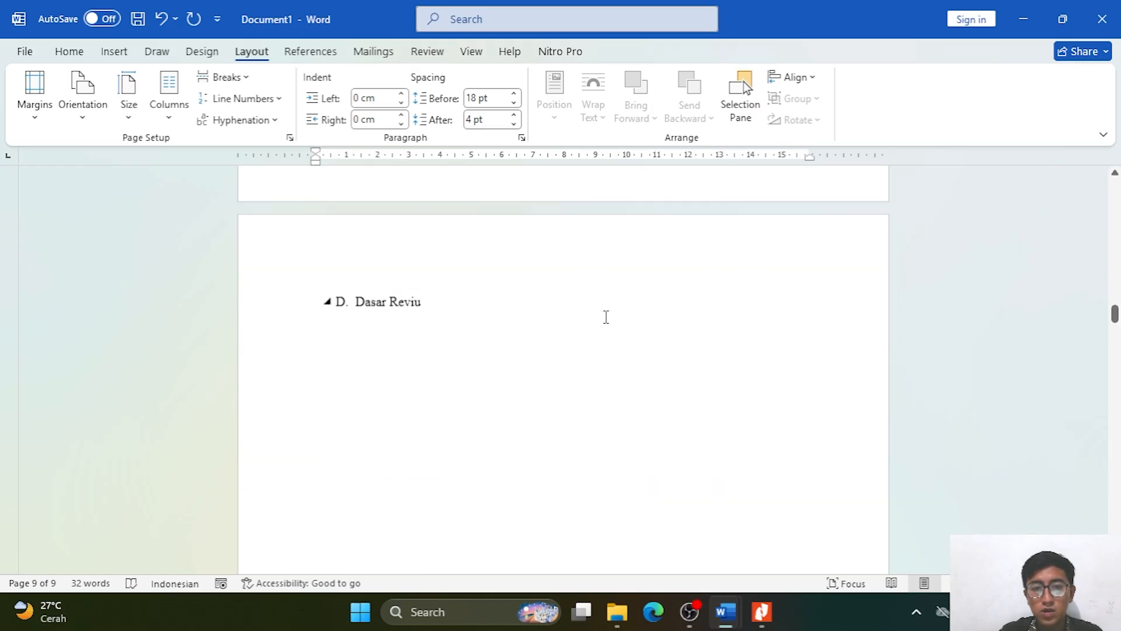
pyautogui.scroll(5, 605, 316)
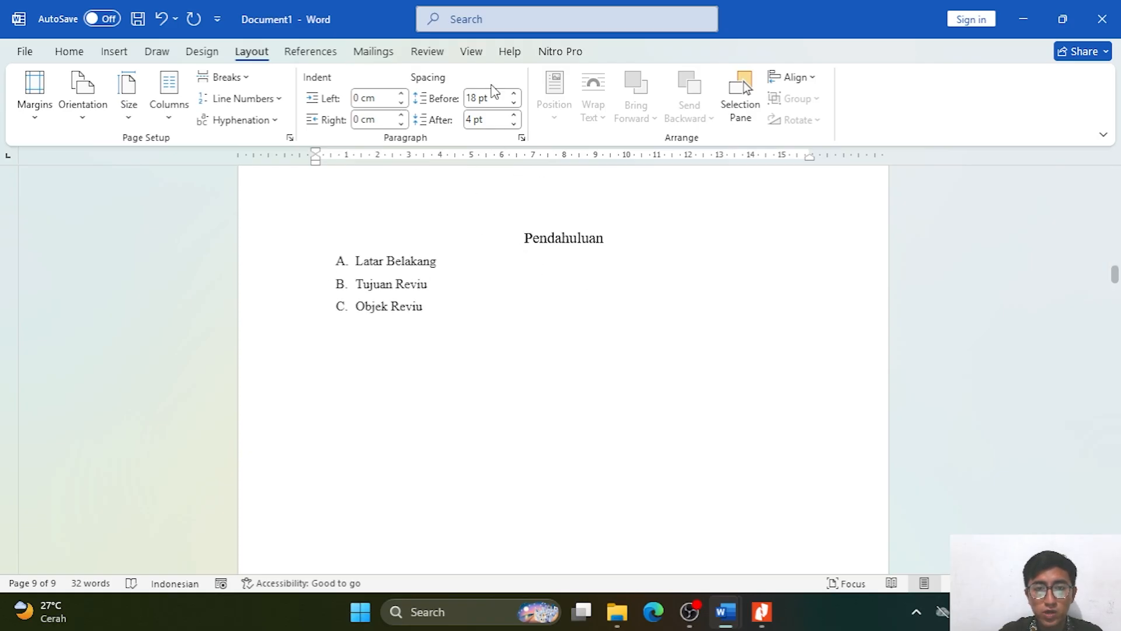
# Show the Navigation pane and apply the Normal style to the empty line below the "Daftar Isi" heading.
pyautogui.click(482, 54)
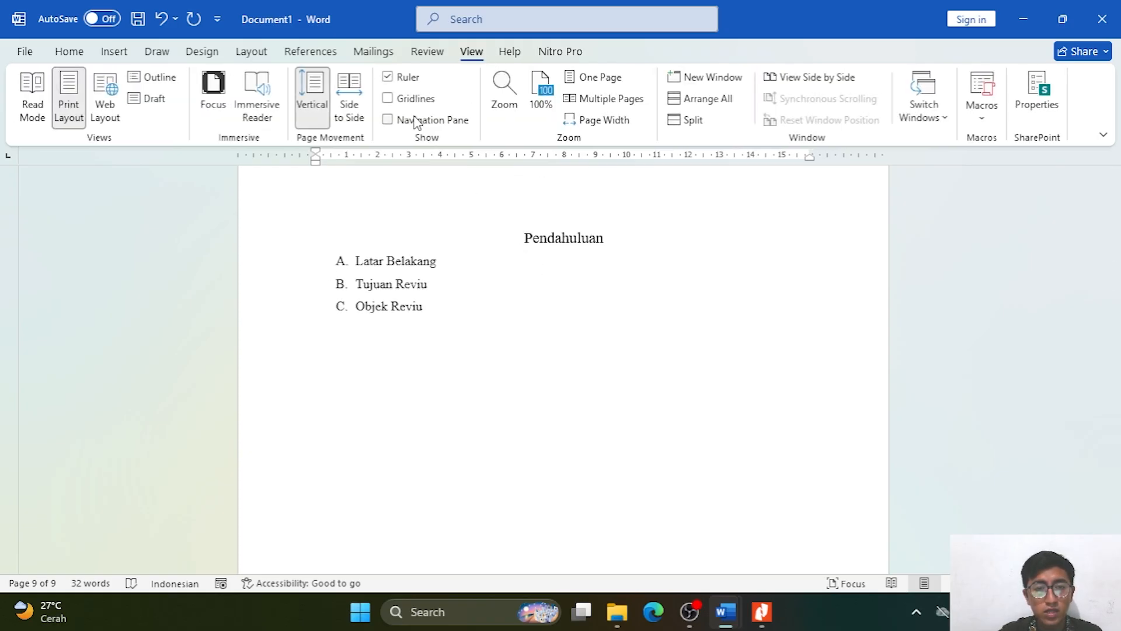
pyautogui.click(460, 126)
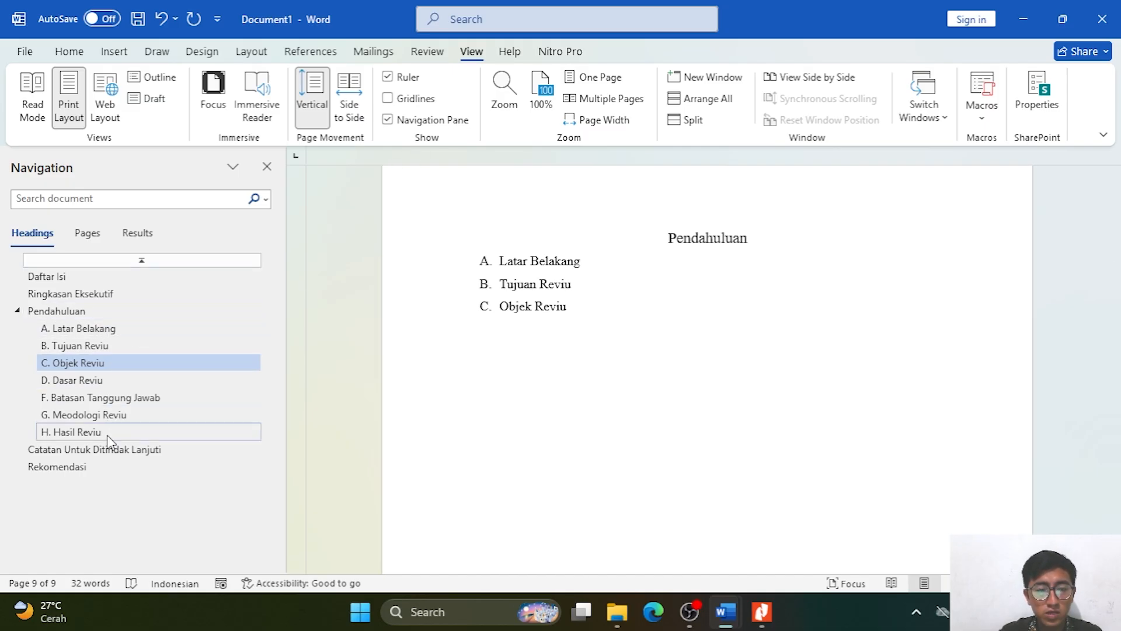
pyautogui.click(110, 282)
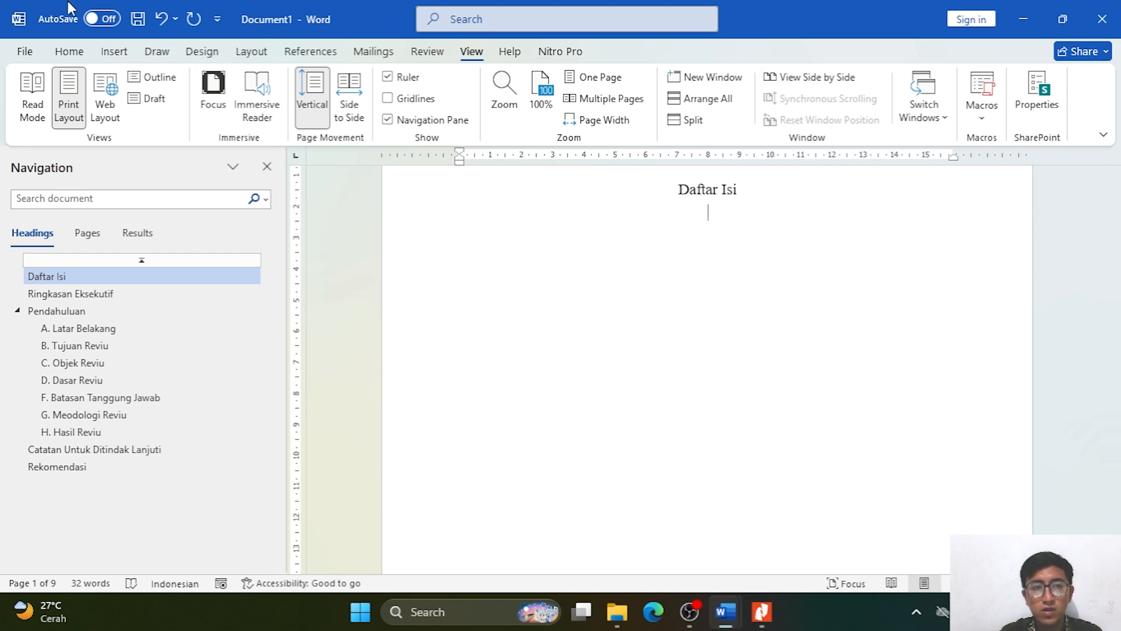
pyautogui.click(69, 51)
pyautogui.click(595, 110)
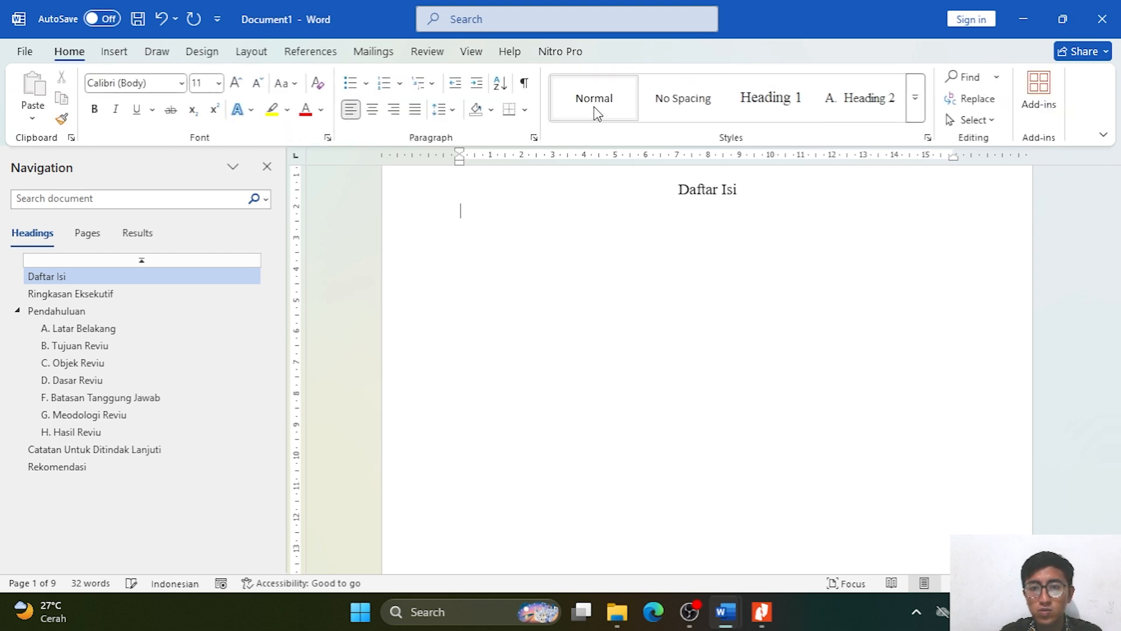
# Review the page layout around the "Ringkasan Eksekutif" and "Pendahuluan" headings.
pyautogui.scroll(-1, 611, 245)
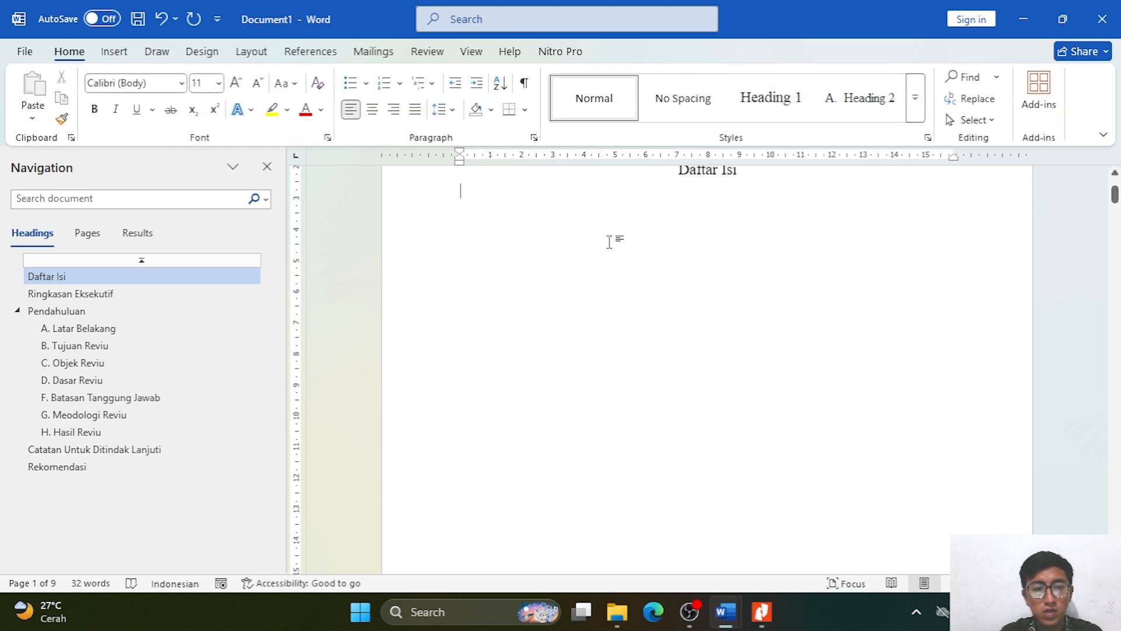
pyautogui.click(117, 298)
pyautogui.click(707, 222)
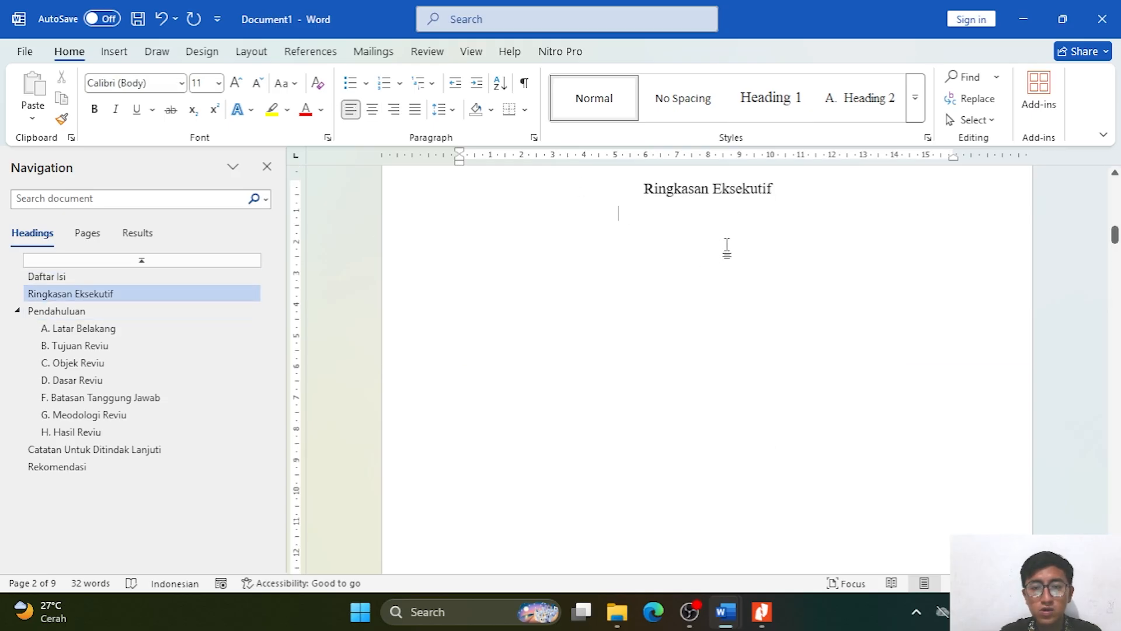
pyautogui.scroll(10, 724, 250)
pyautogui.scroll(5, 722, 248)
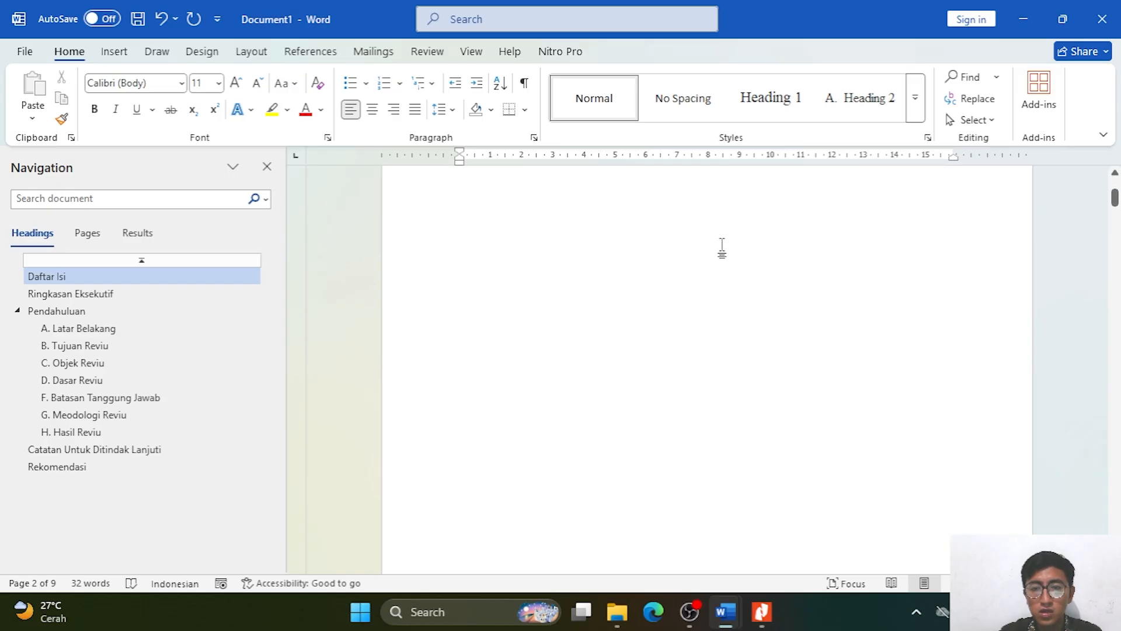
pyautogui.scroll(-5, 722, 248)
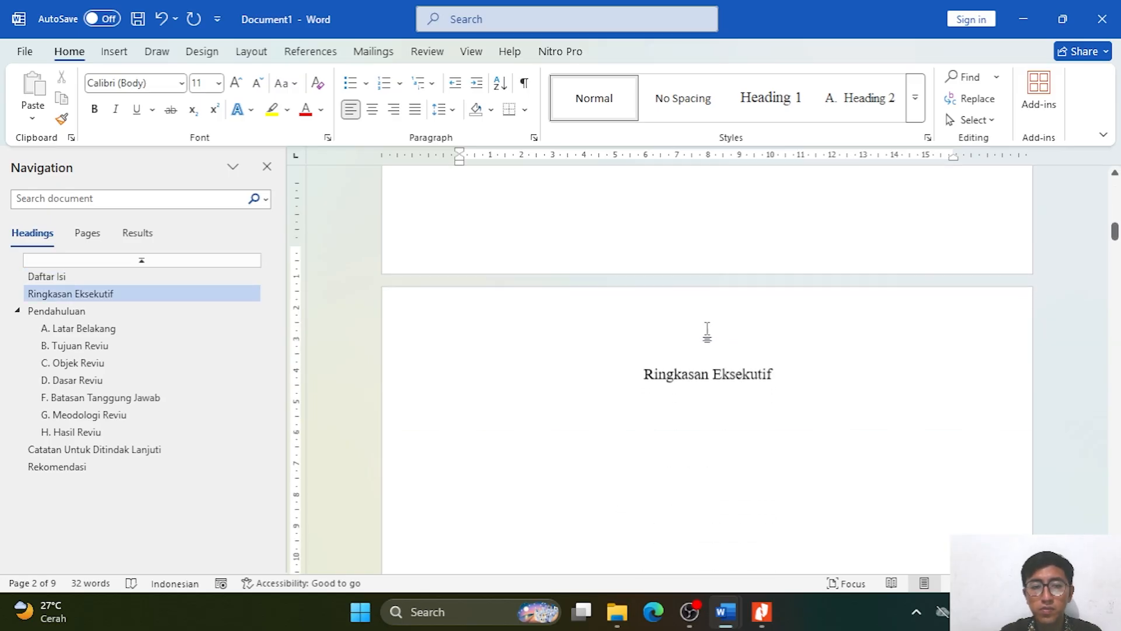
pyautogui.click(172, 316)
pyautogui.scroll(-8, 625, 307)
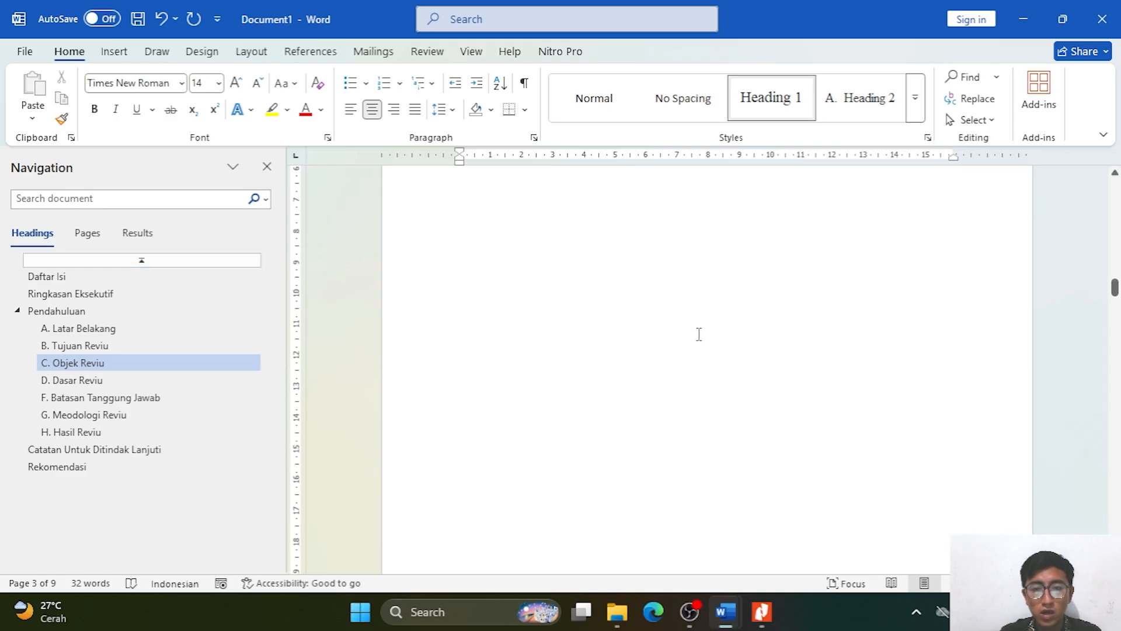
pyautogui.scroll(-5, 699, 334)
pyautogui.scroll(2, 699, 334)
# Insert a centred page number at the bottom of the page in the Section 1 footer and close the footer.
pyautogui.click(105, 275)
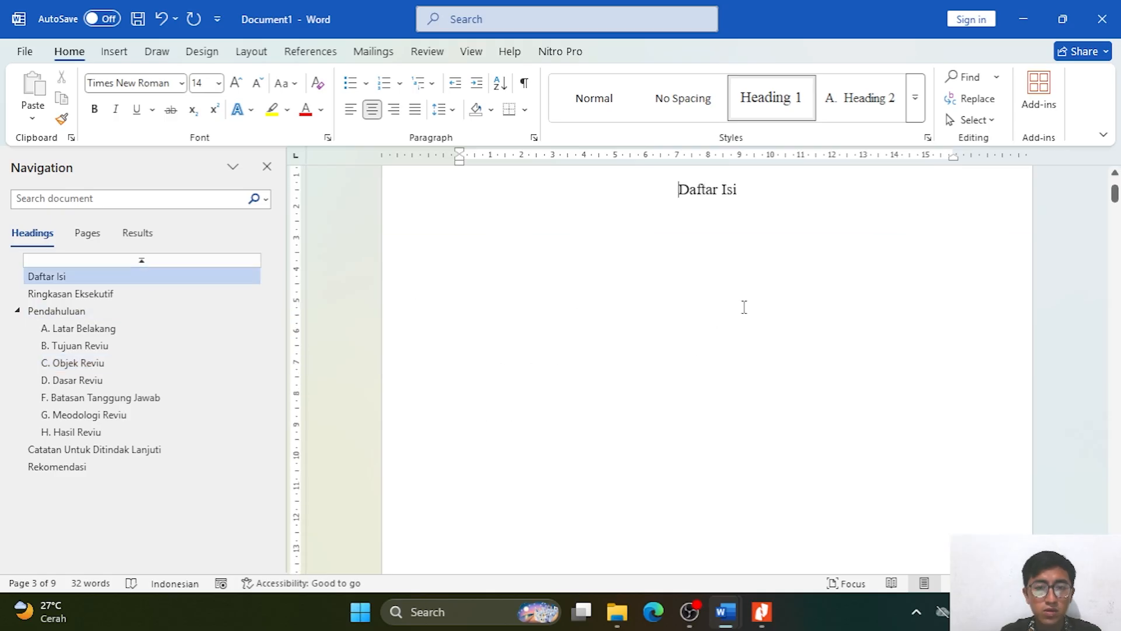
pyautogui.scroll(1, 744, 308)
pyautogui.scroll(-7, 743, 307)
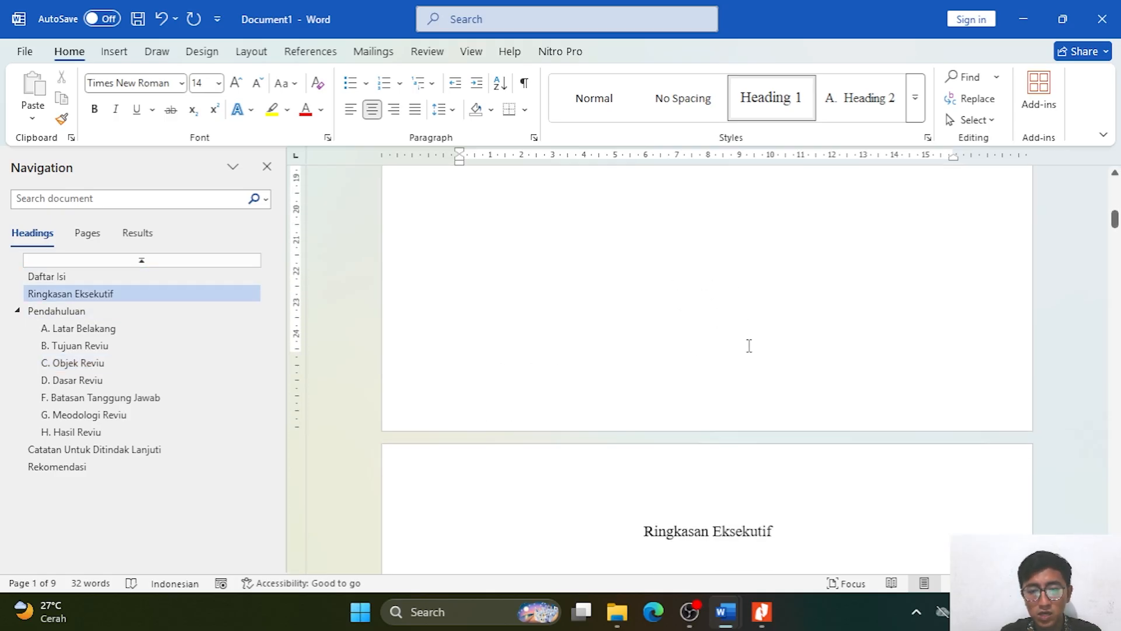
pyautogui.doubleClick(762, 397)
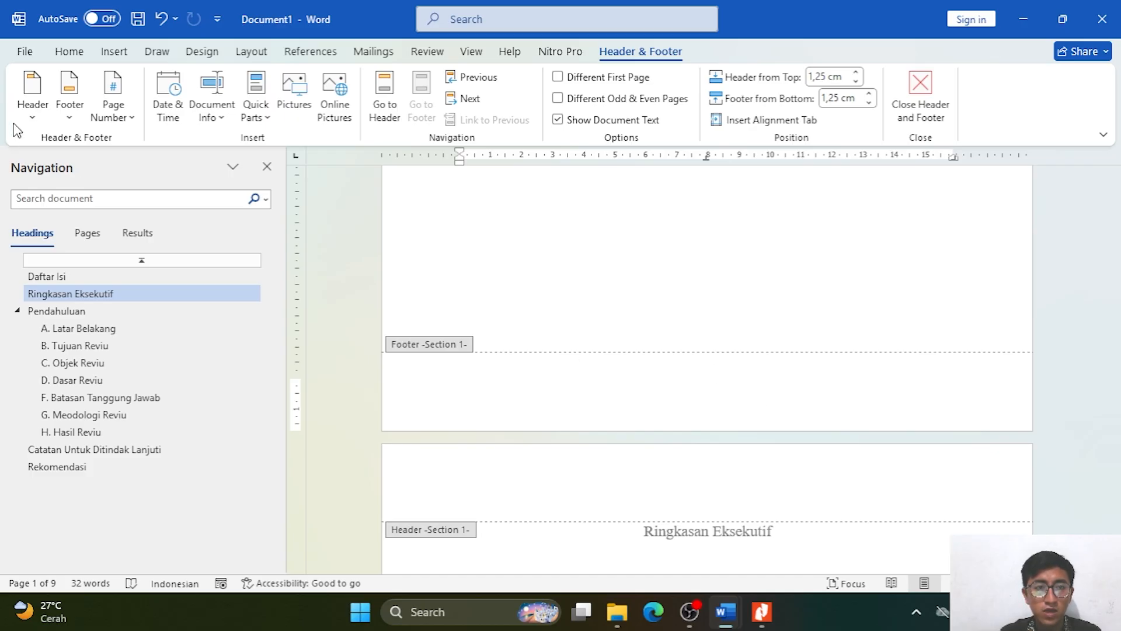
pyautogui.click(102, 112)
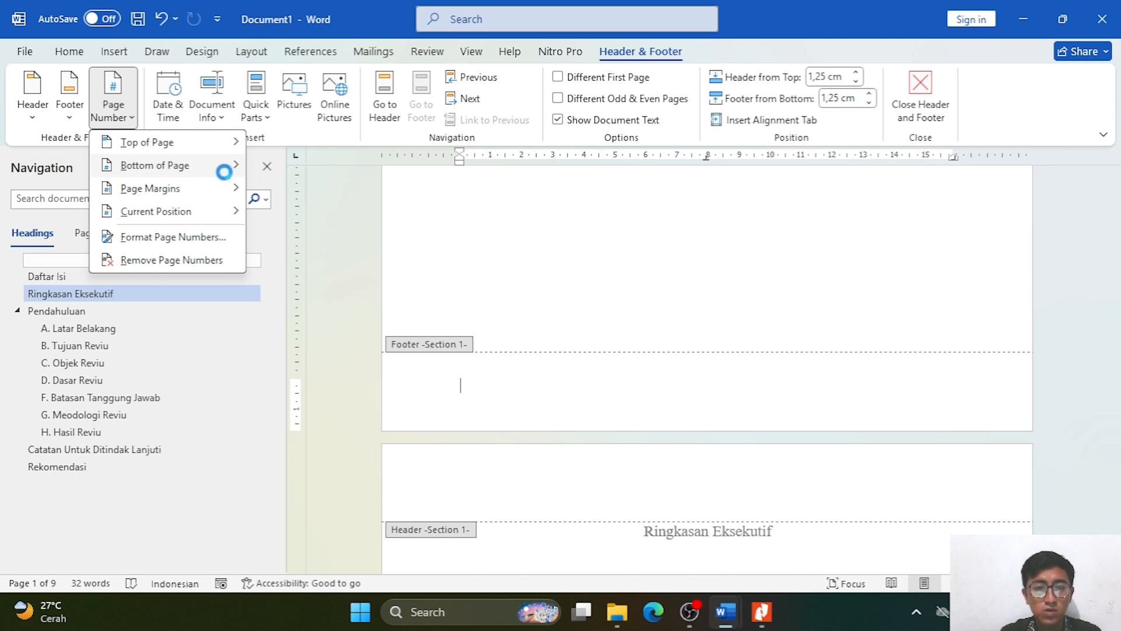
pyautogui.moveTo(223, 175)
pyautogui.click(415, 290)
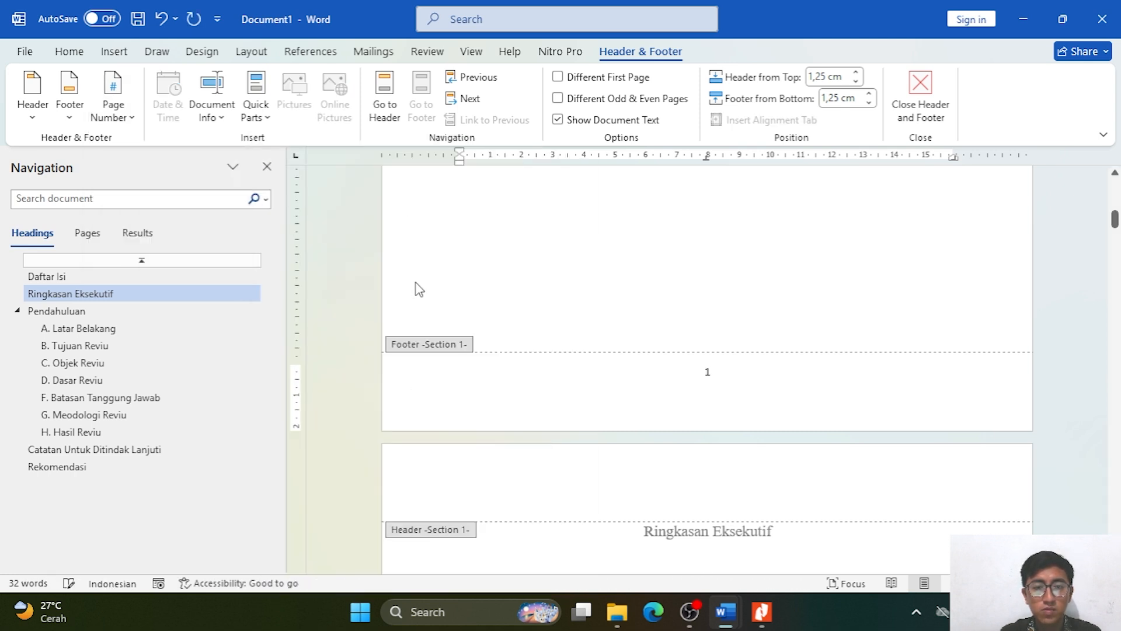
pyautogui.scroll(-5, 696, 323)
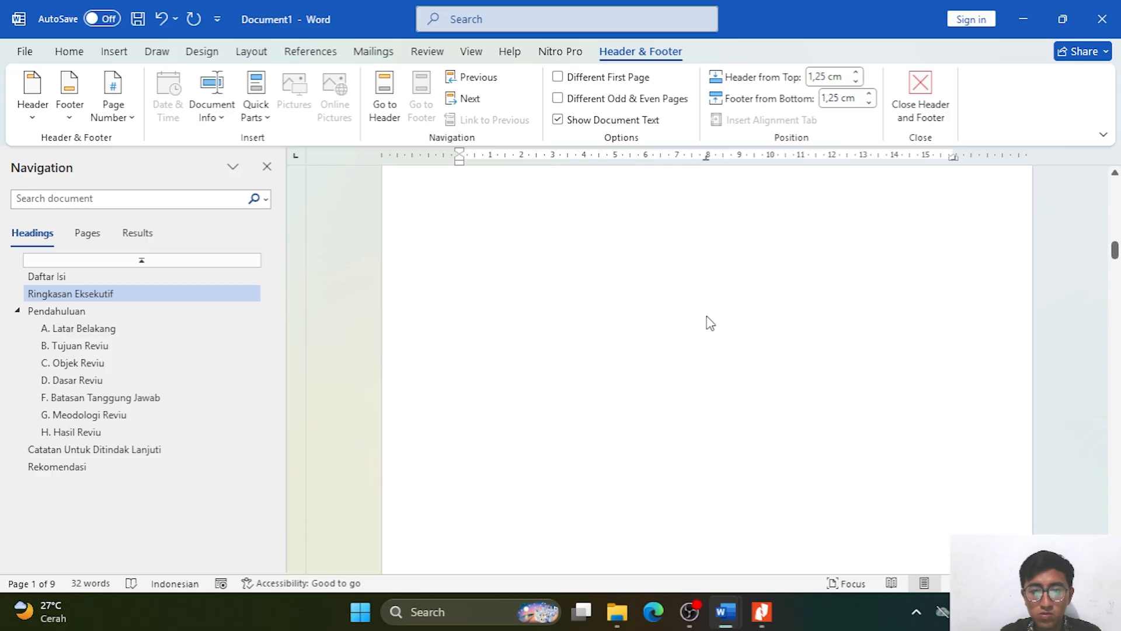
pyautogui.scroll(-10, 710, 323)
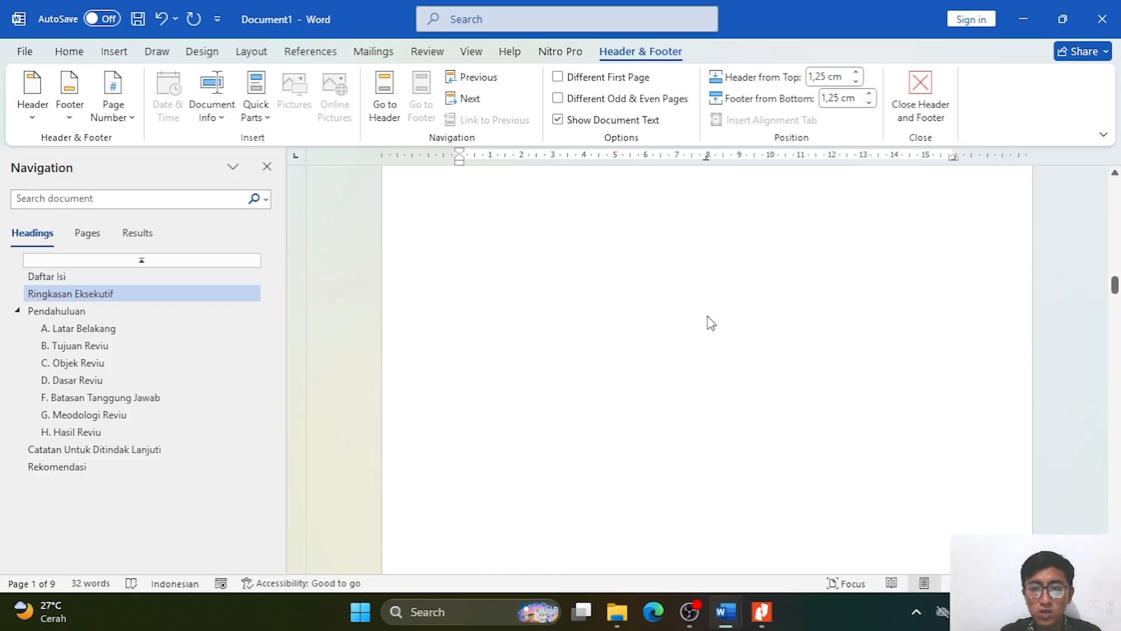
pyautogui.scroll(-5, 709, 321)
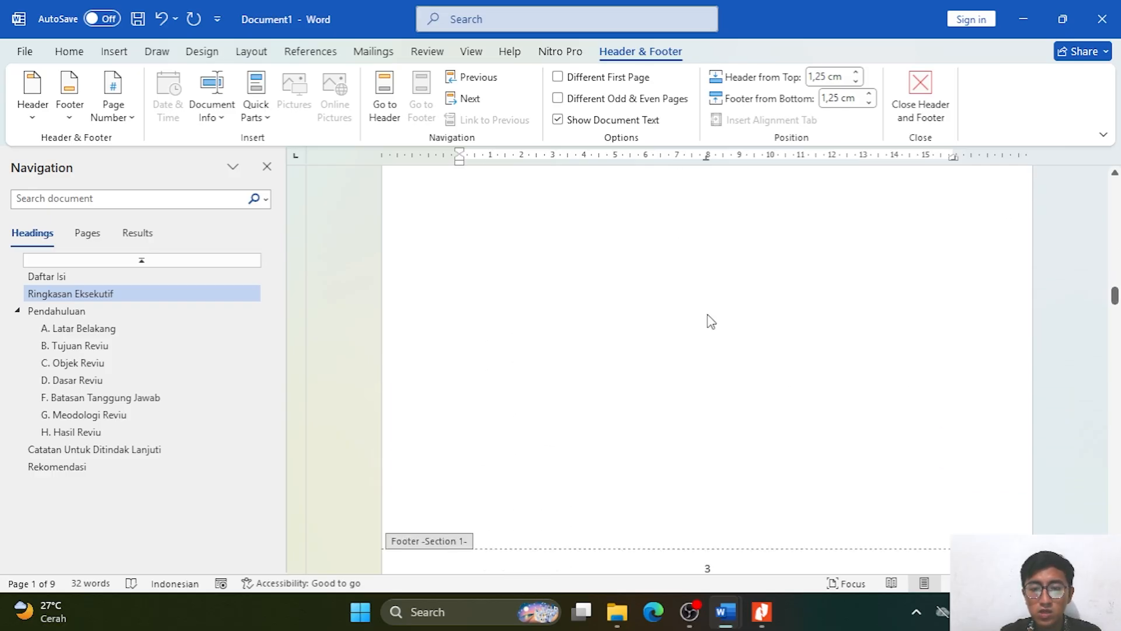
pyautogui.click(921, 93)
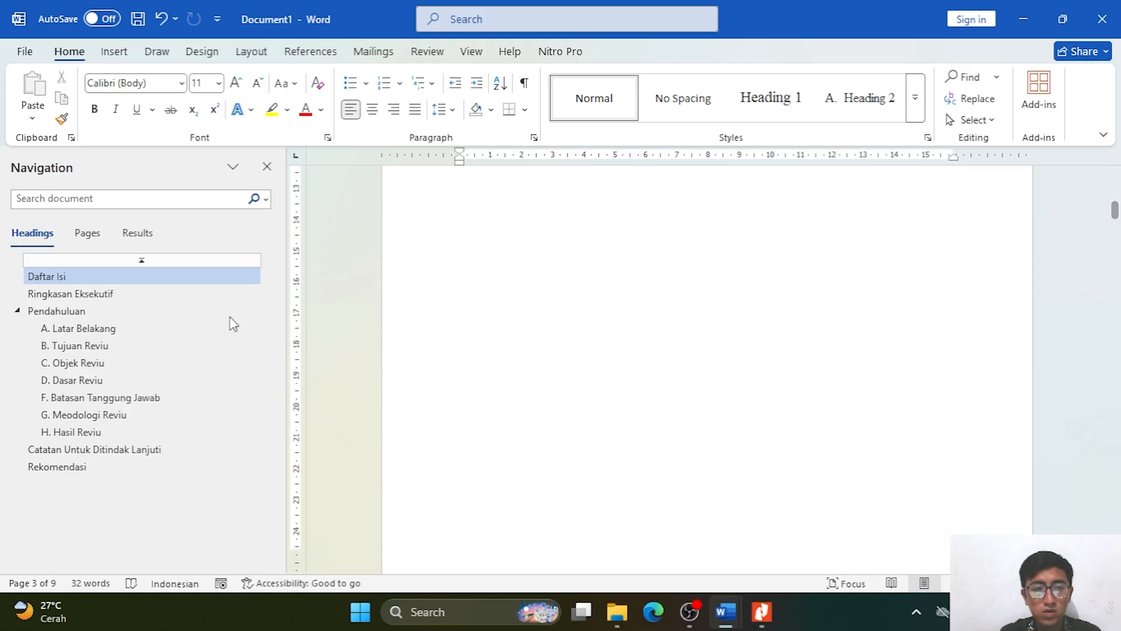
# Examine the footer page numbers from the "Pendahuluan" page through the "Dasar Reviu" page, across the section boundary.
pyautogui.click(170, 311)
pyautogui.scroll(-8, 670, 251)
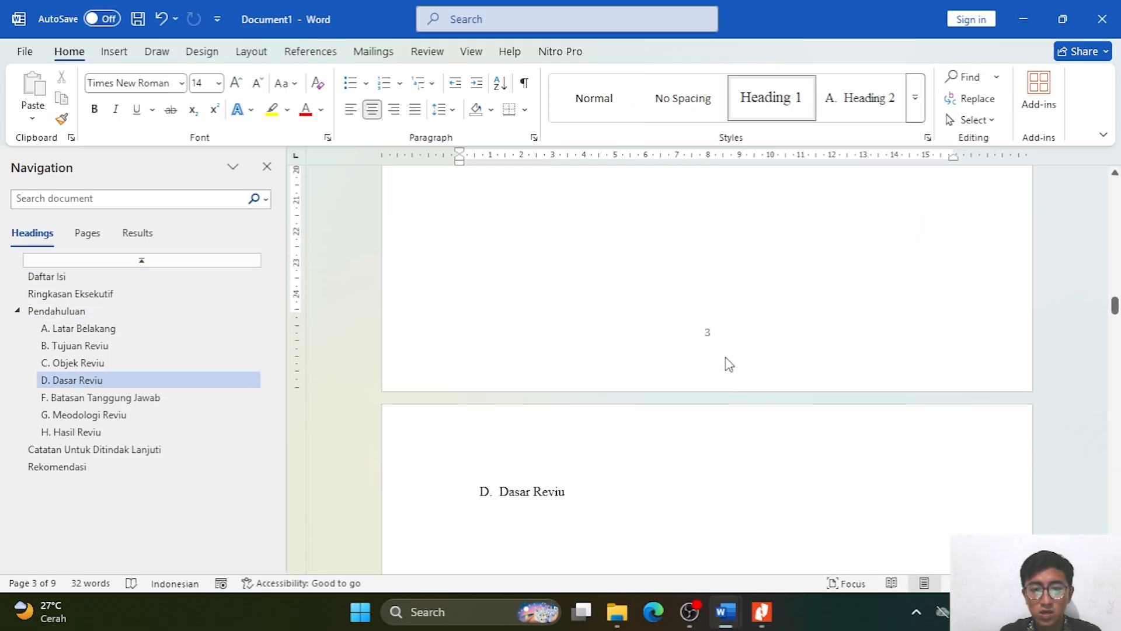
pyautogui.scroll(-5, 728, 351)
pyautogui.scroll(-5, 727, 345)
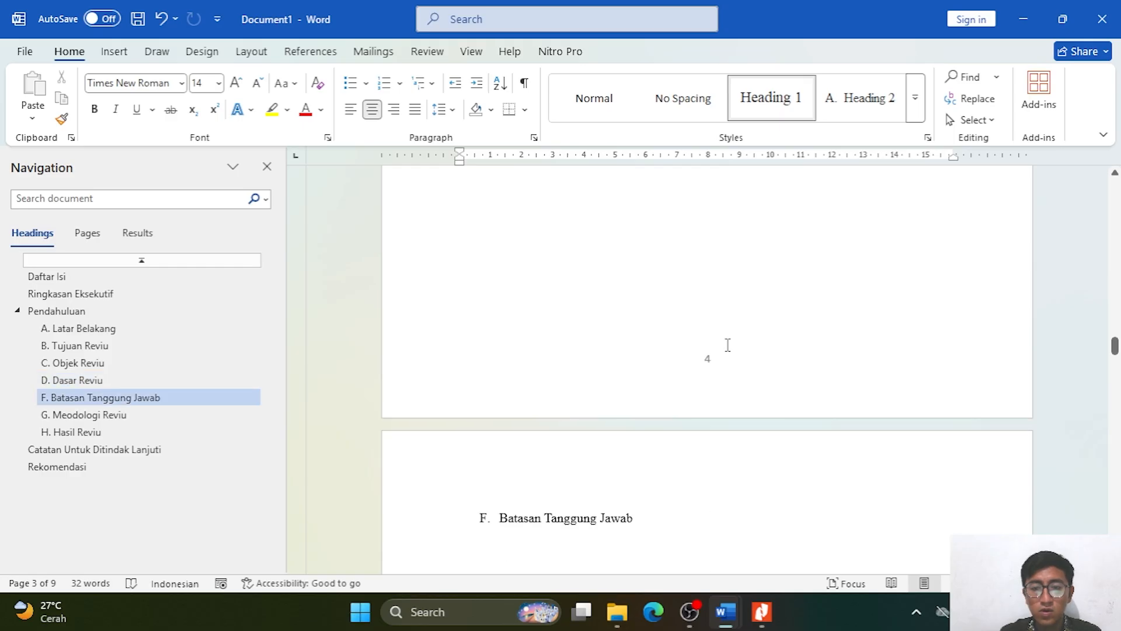
pyautogui.scroll(8, 679, 359)
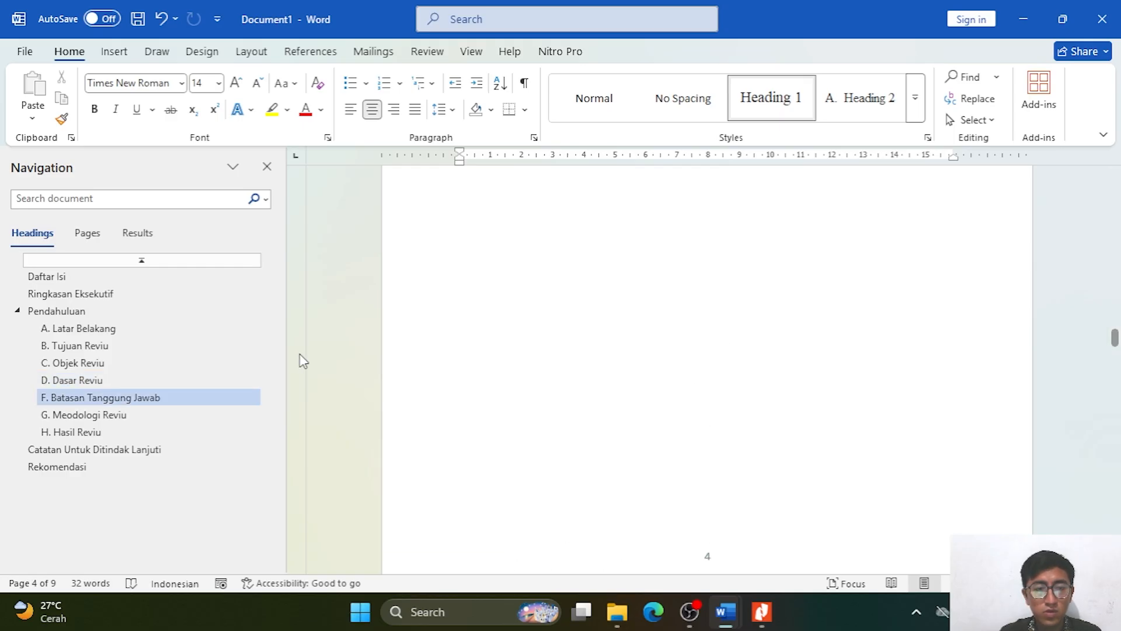
pyautogui.scroll(5, 578, 337)
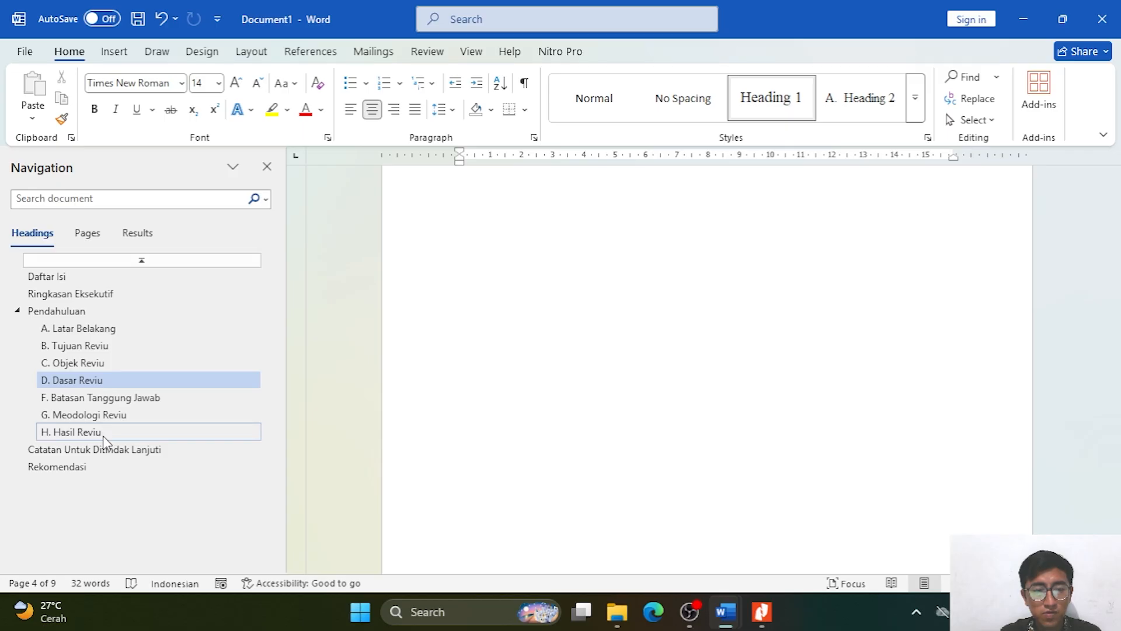
pyautogui.scroll(-5, 642, 334)
pyautogui.doubleClick(720, 368)
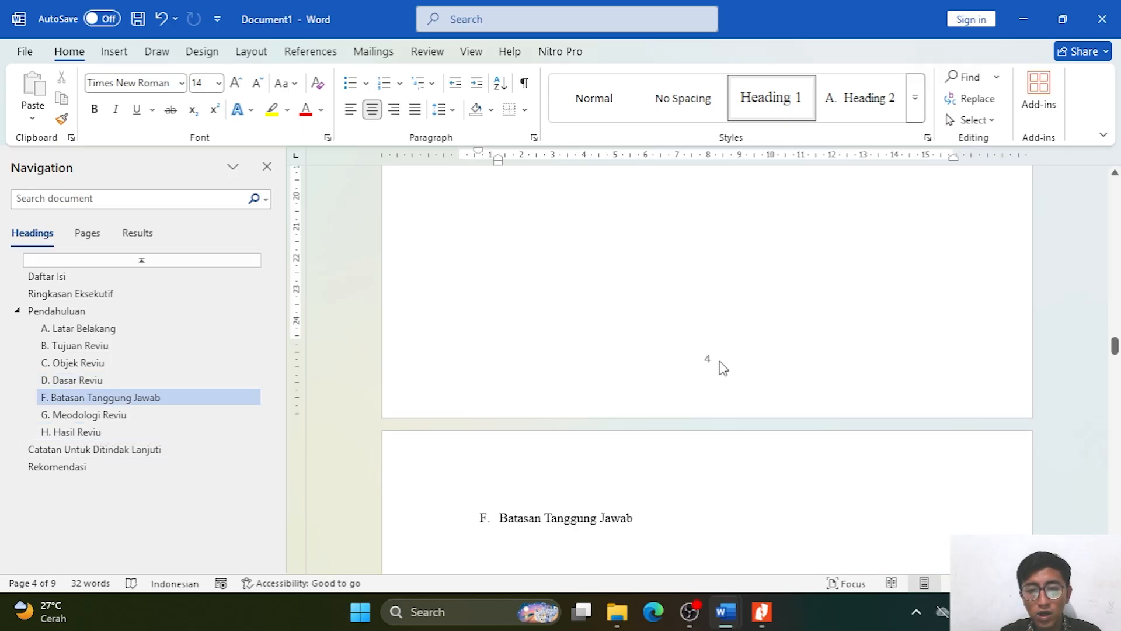
pyautogui.doubleClick(708, 296)
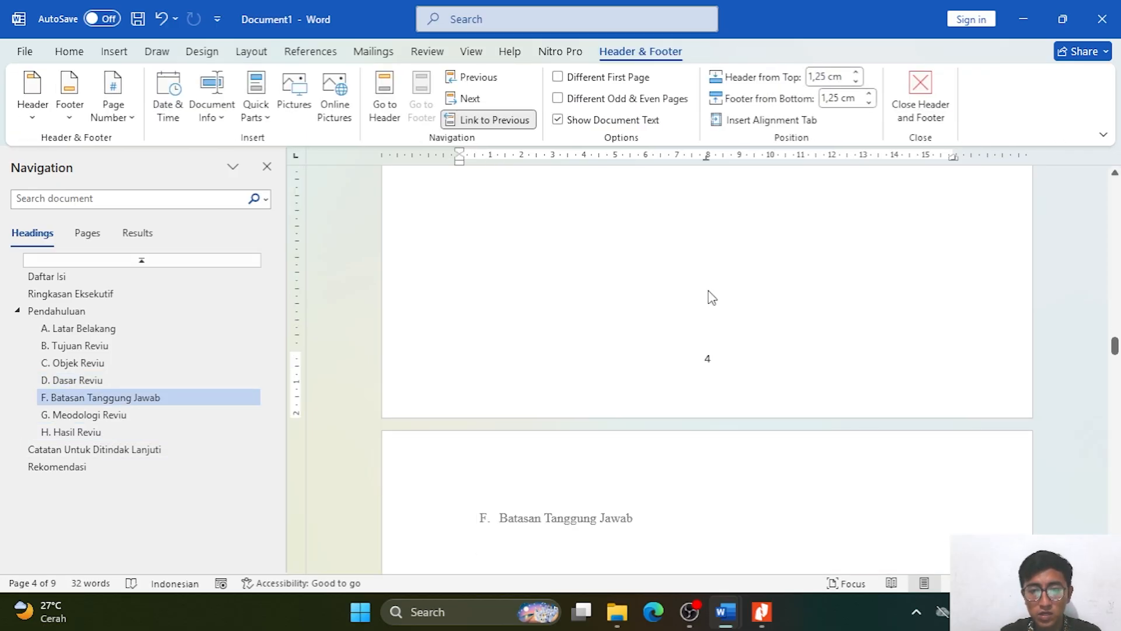
pyautogui.scroll(-6, 714, 362)
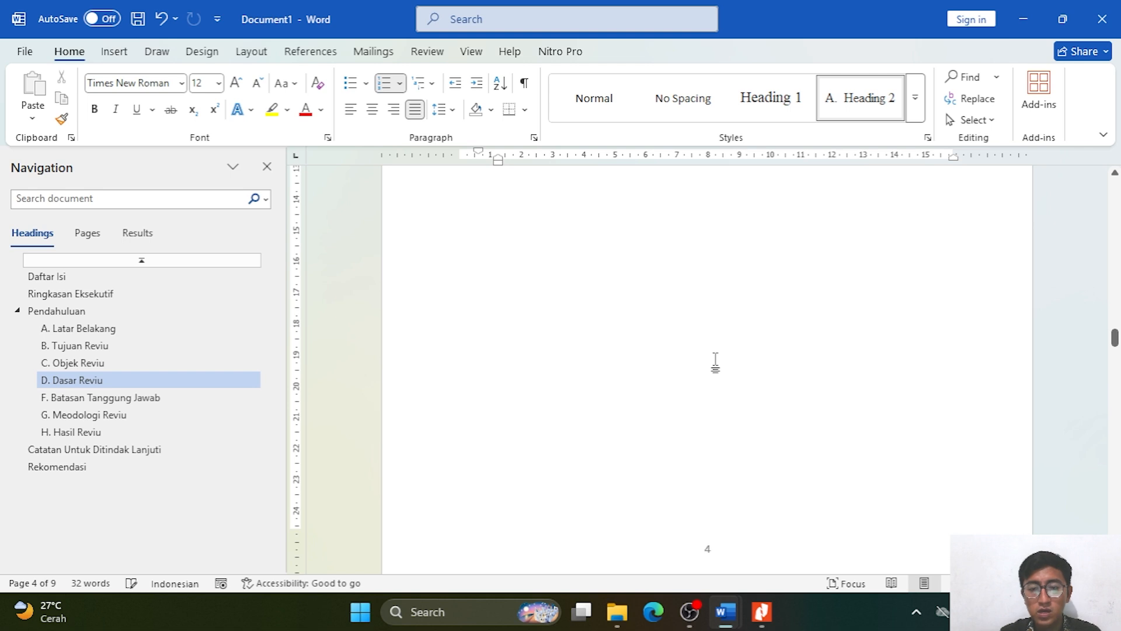
pyautogui.scroll(-2, 732, 470)
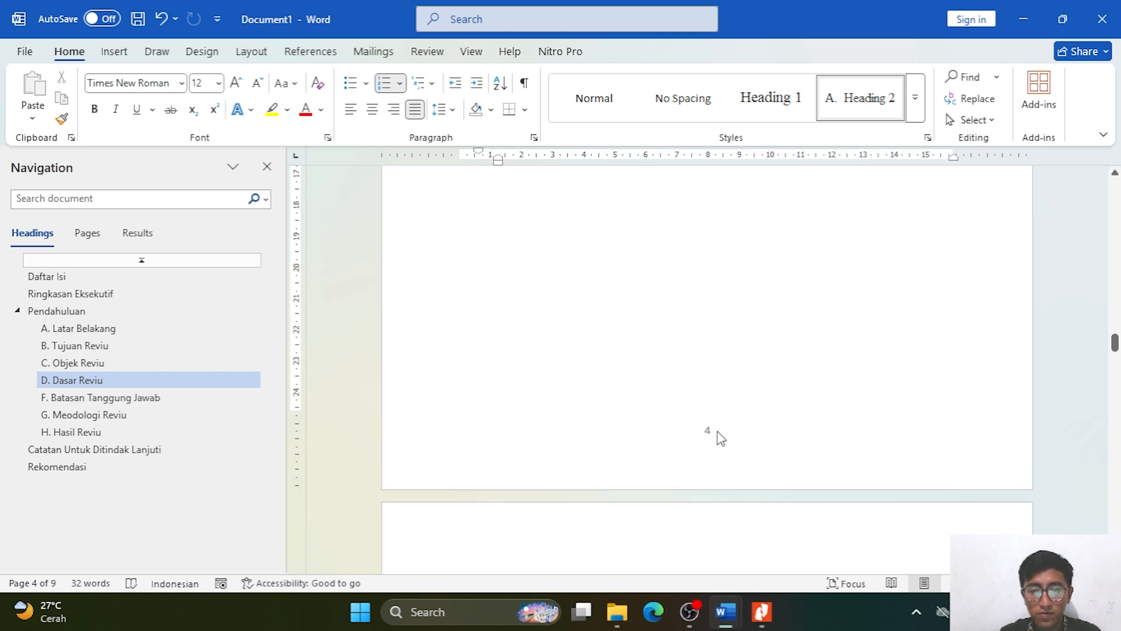
# Try to unlink the Section 2 footer on the "Dasar Reviu" page from the previous section.
pyautogui.doubleClick(719, 432)
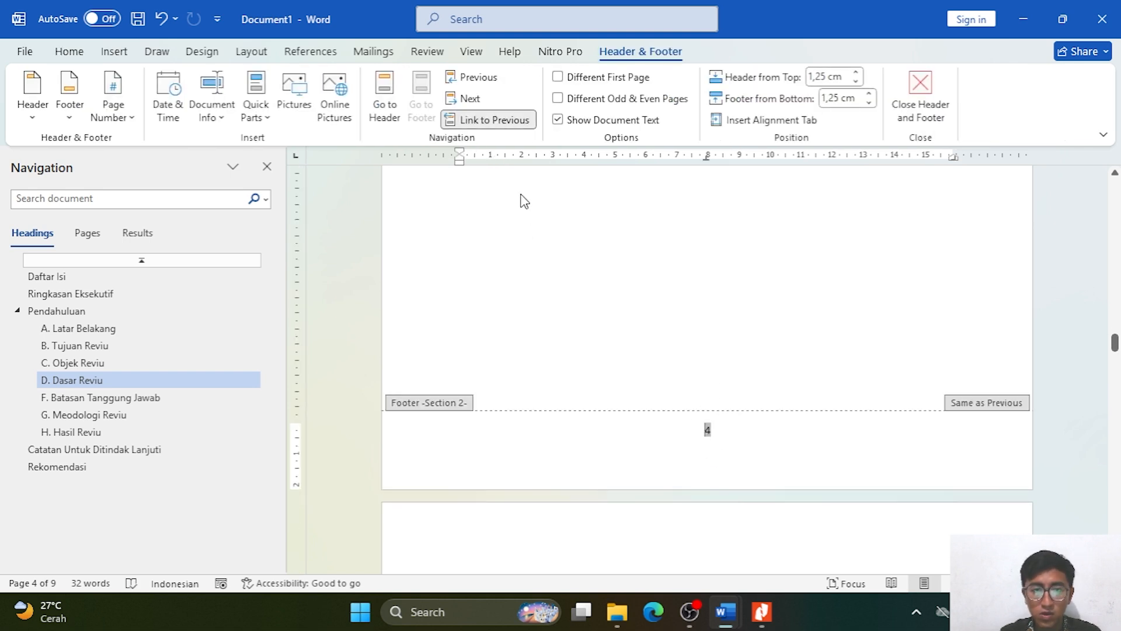
pyautogui.click(671, 447)
pyautogui.click(474, 125)
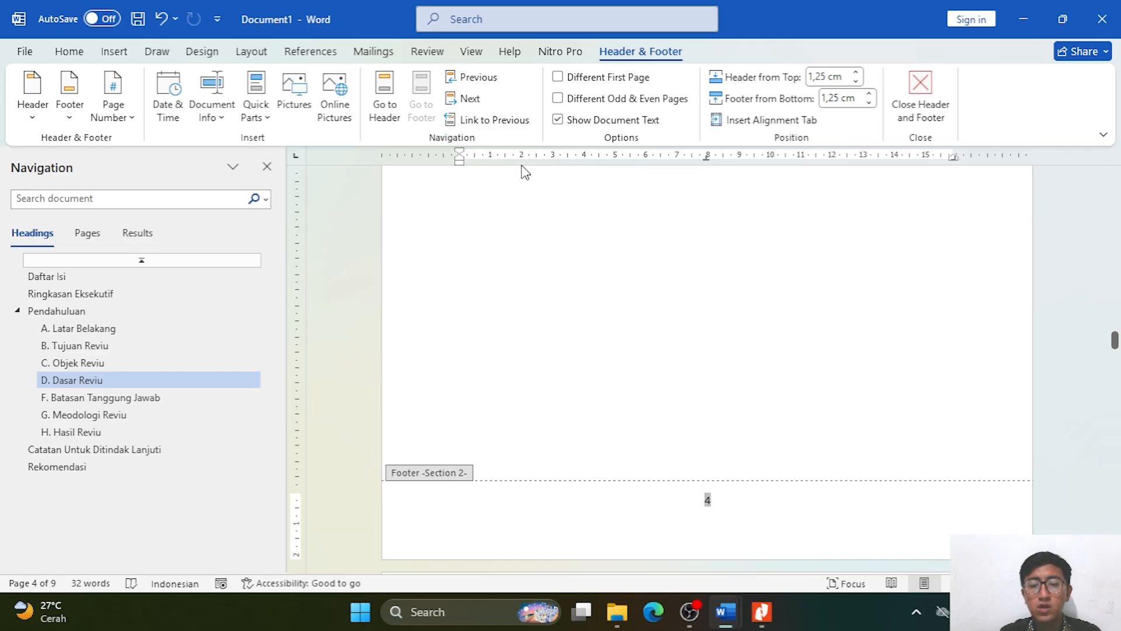
pyautogui.click(496, 121)
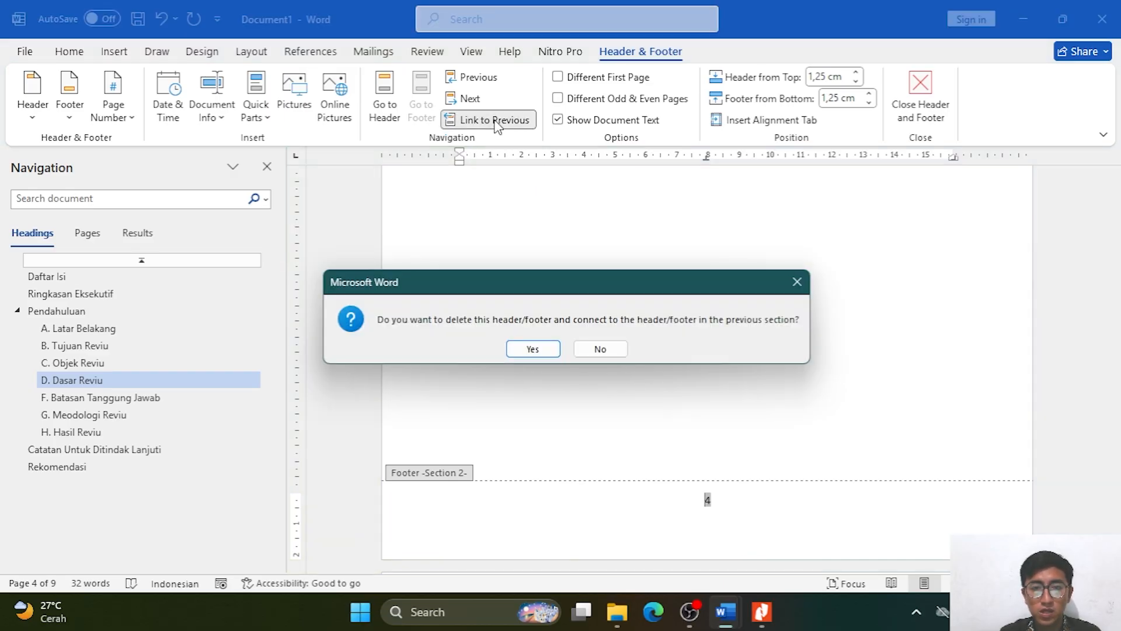
pyautogui.click(790, 285)
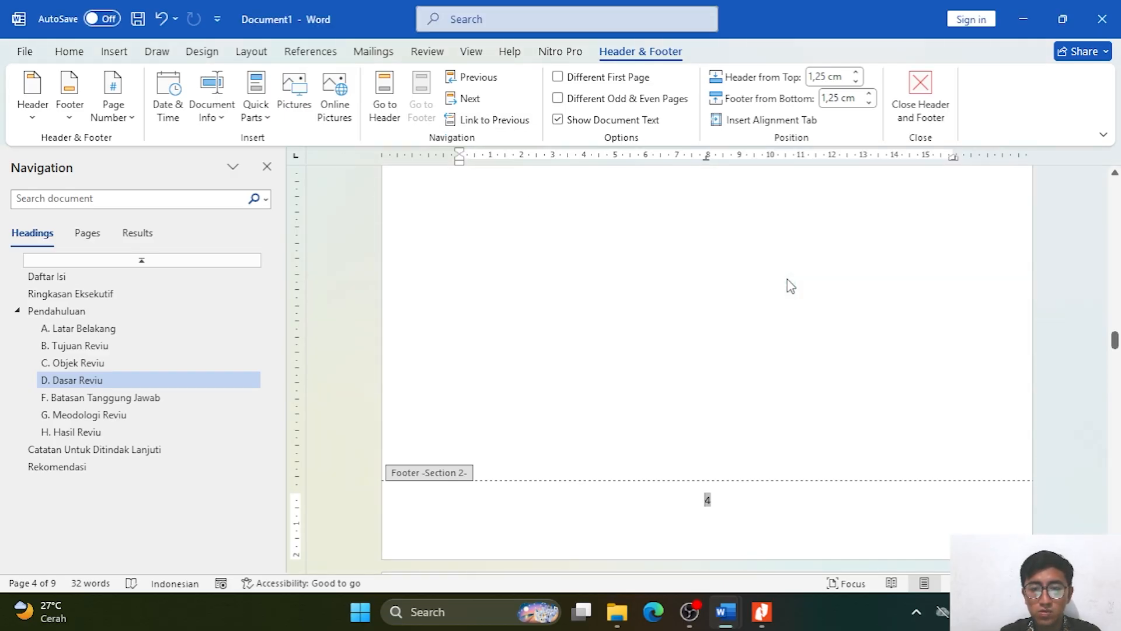
pyautogui.doubleClick(739, 423)
pyautogui.scroll(-2, 736, 413)
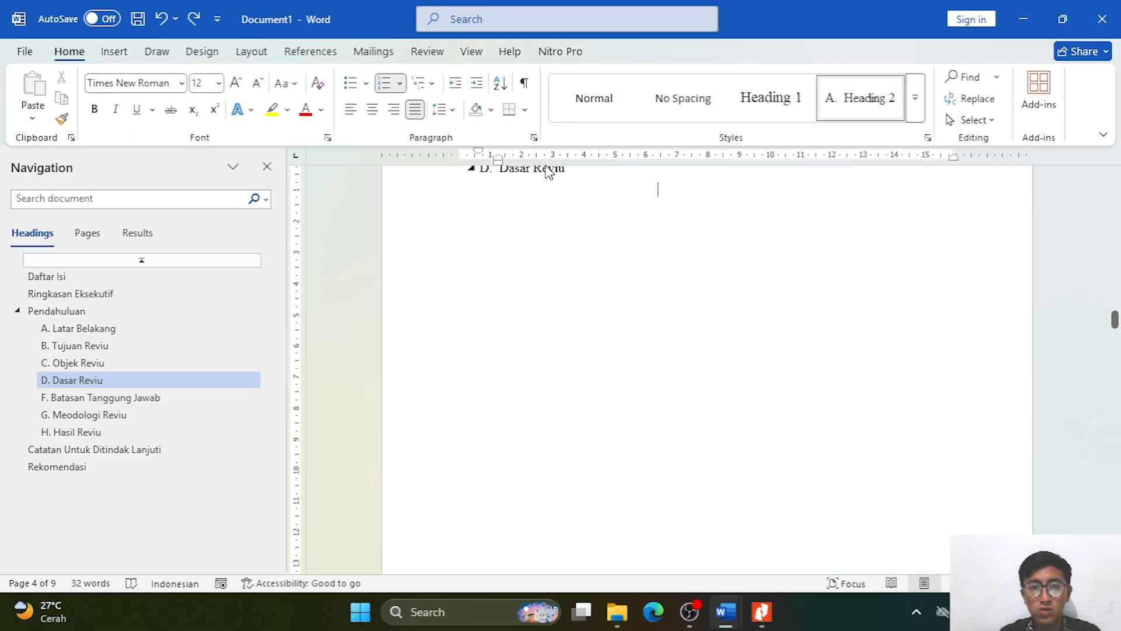
# Turn off Link to Previous for the Section 2 footer.
pyautogui.scroll(-4, 676, 408)
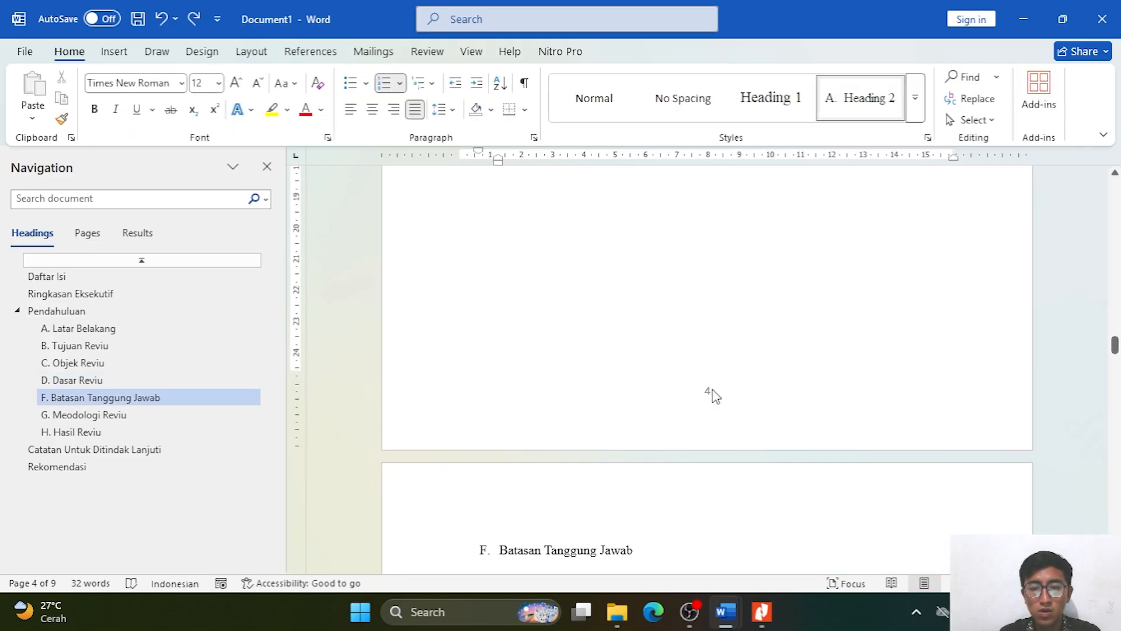
pyautogui.doubleClick(711, 390)
pyautogui.click(756, 404)
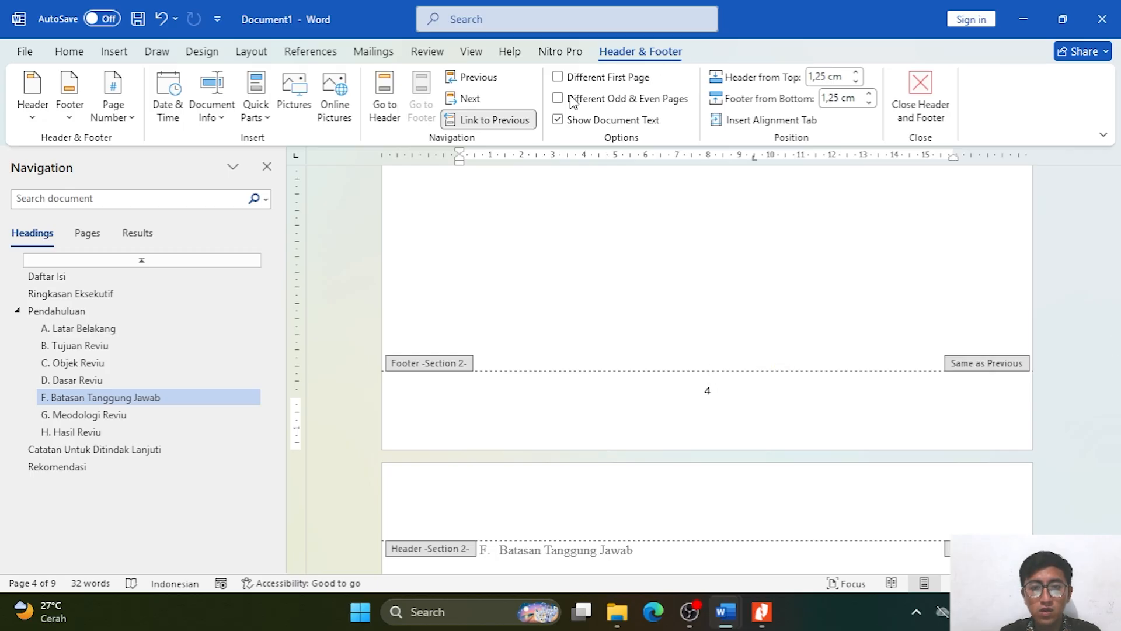
pyautogui.click(517, 128)
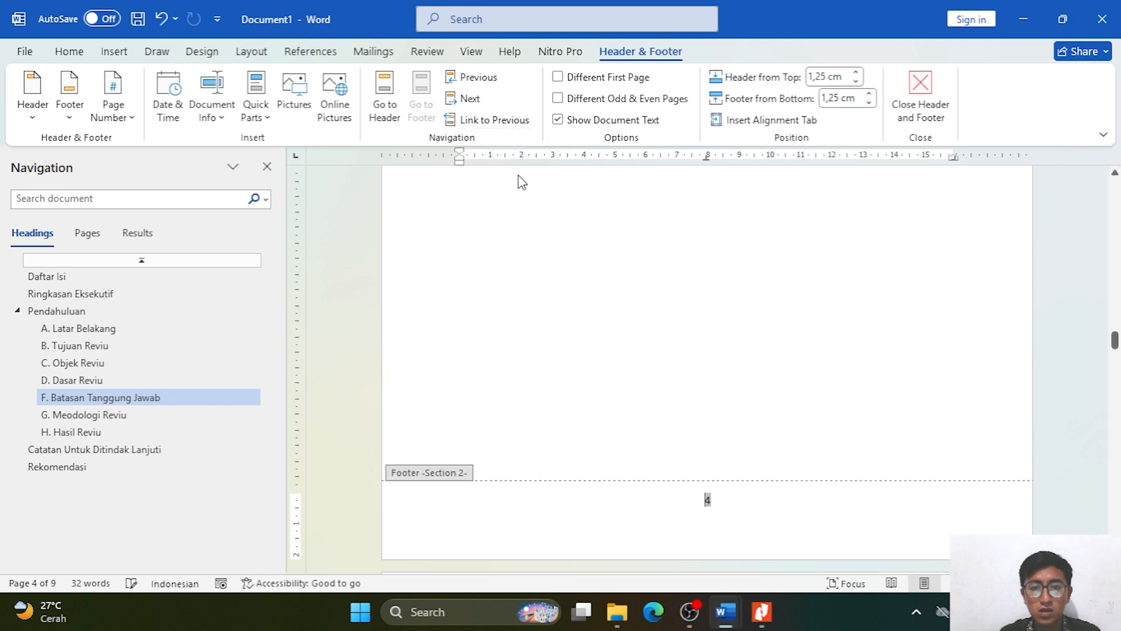
pyautogui.scroll(-3, 642, 263)
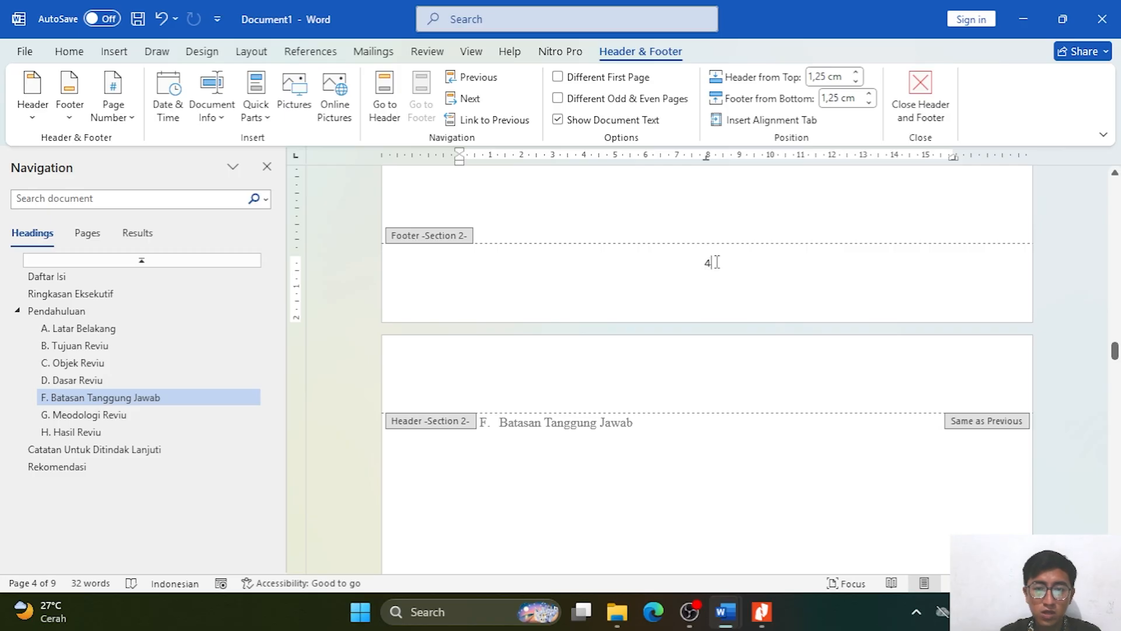
# Replace the centred page number in the Section 2 footer with the right-aligned Plain Number 3 and close the footer.
pyautogui.doubleClick(715, 262)
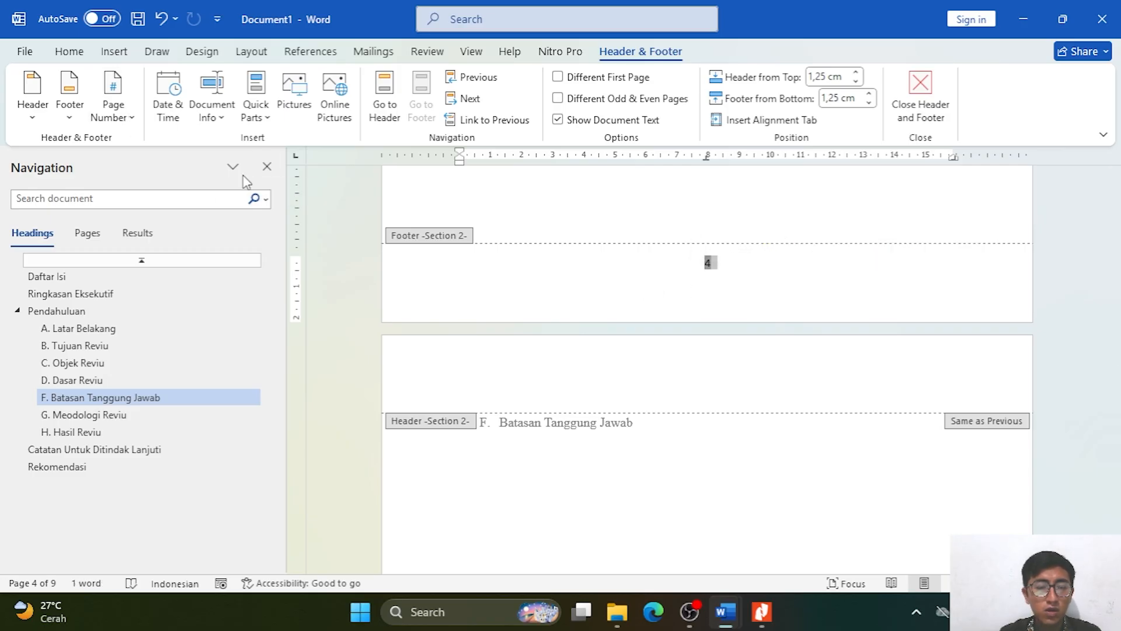
pyautogui.press('Delete')
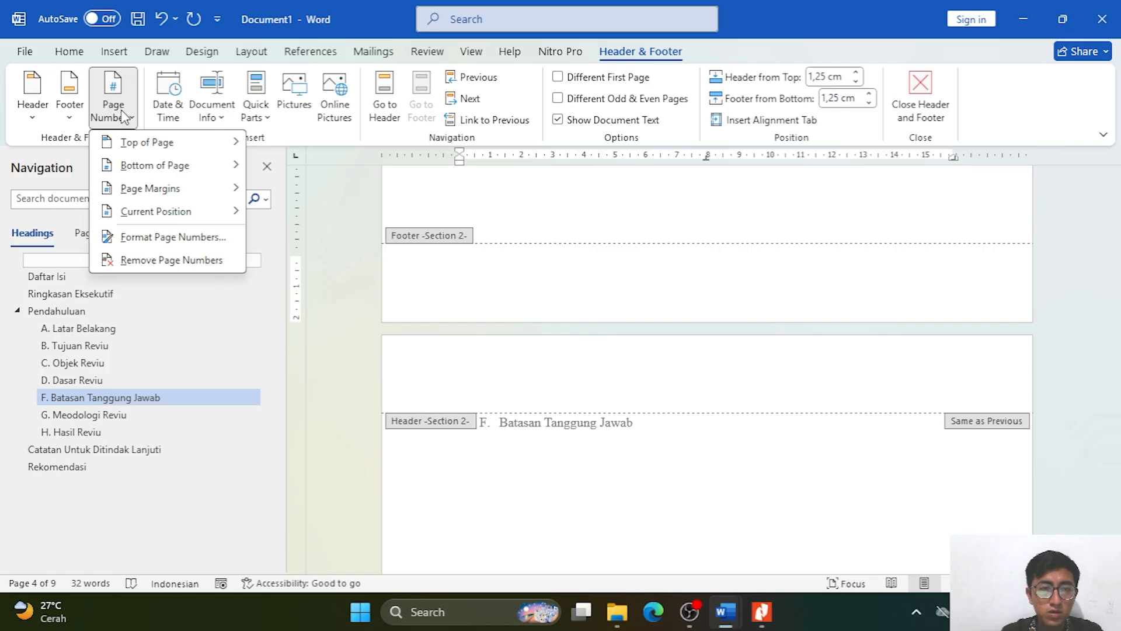
pyautogui.moveTo(178, 170)
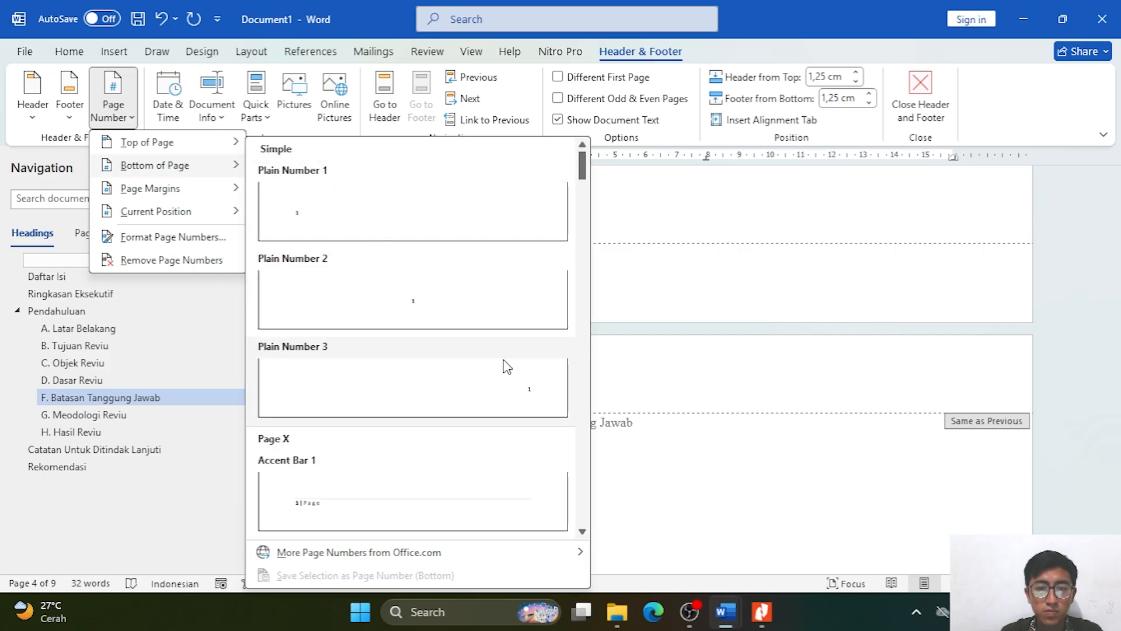
pyautogui.click(512, 393)
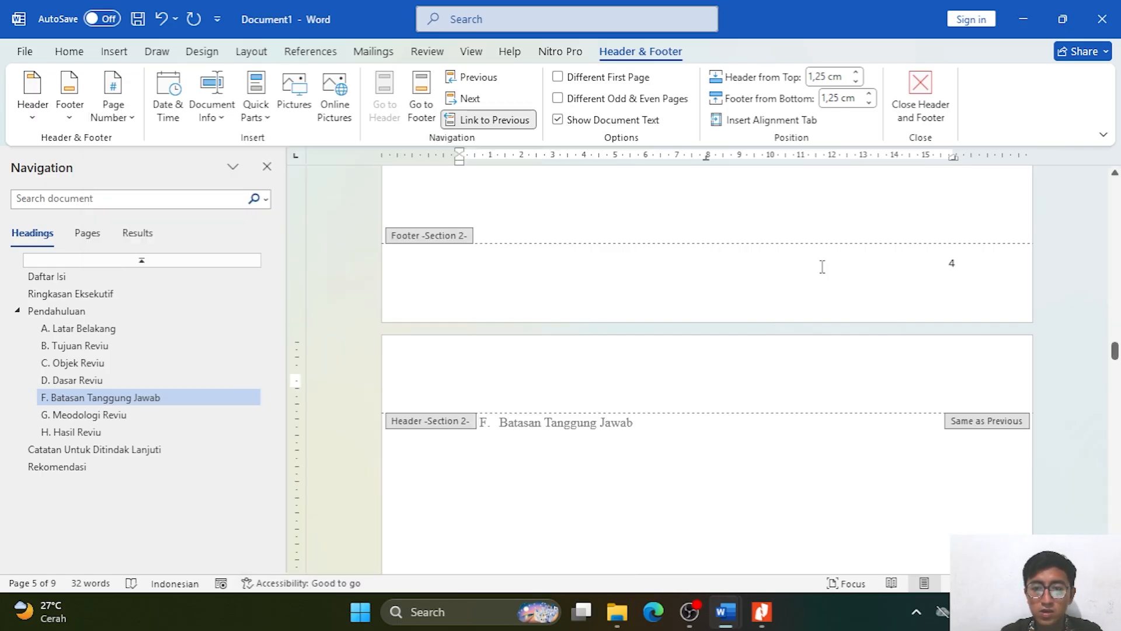
pyautogui.scroll(-15, 818, 280)
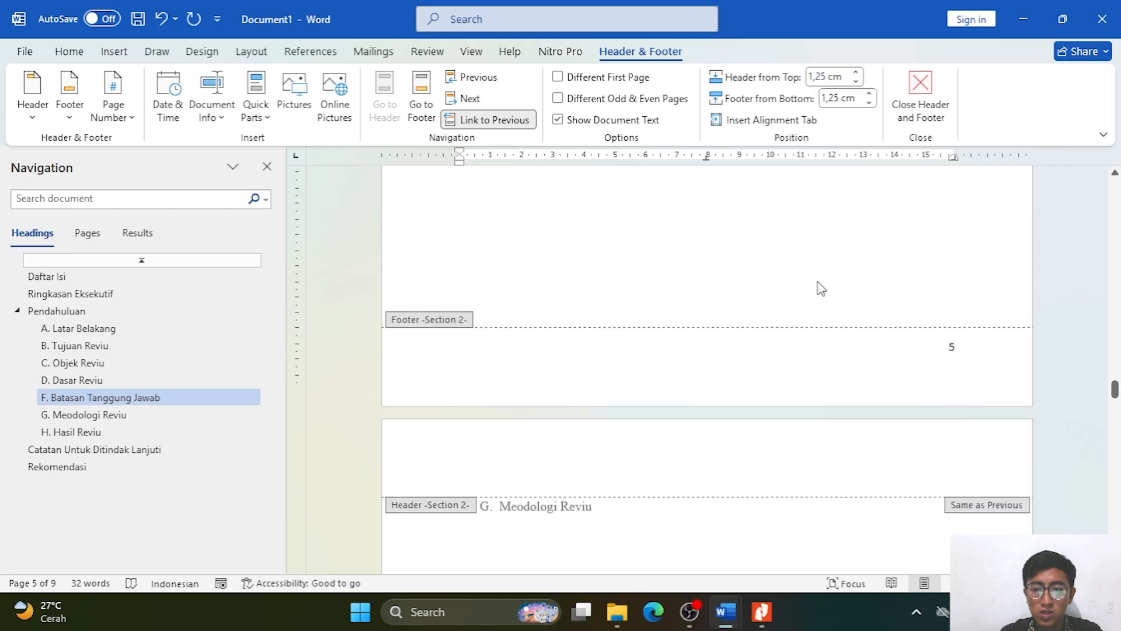
pyautogui.scroll(-4, 818, 286)
pyautogui.scroll(3, 816, 288)
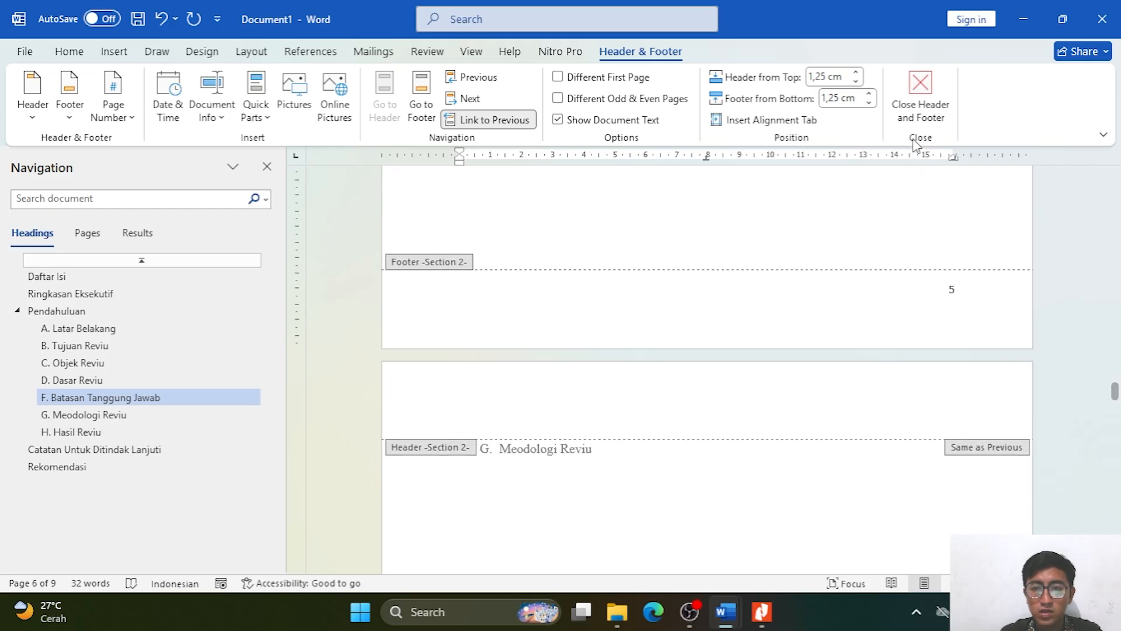
pyautogui.click(920, 96)
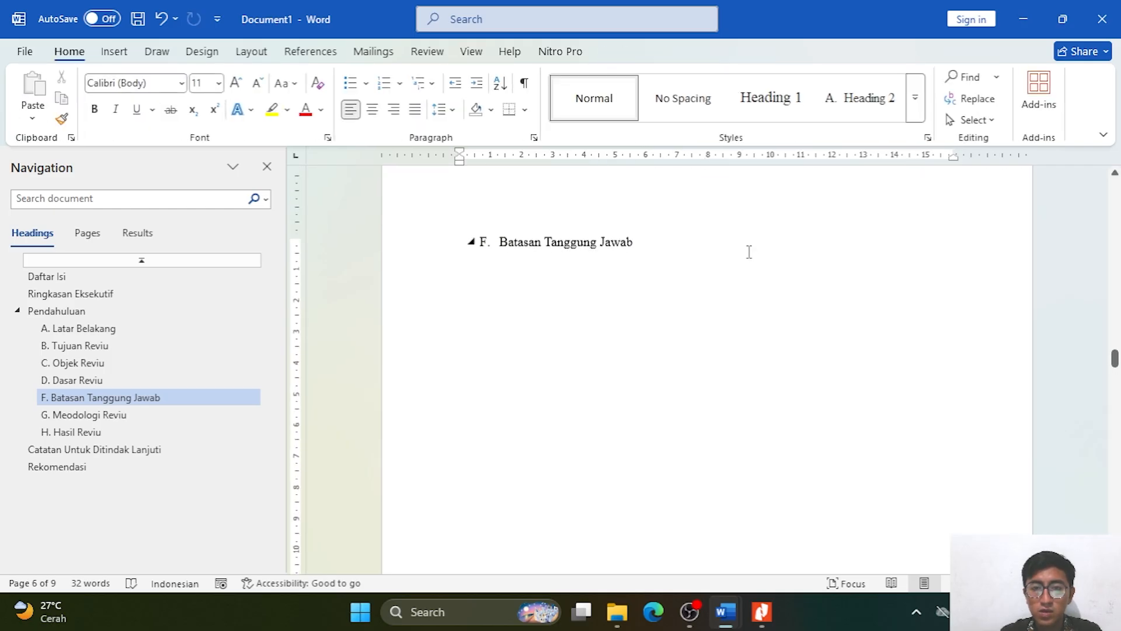
# Correct the misspelled heading G to "Metodologi Reviu".
pyautogui.scroll(-3, 749, 251)
pyautogui.click(165, 380)
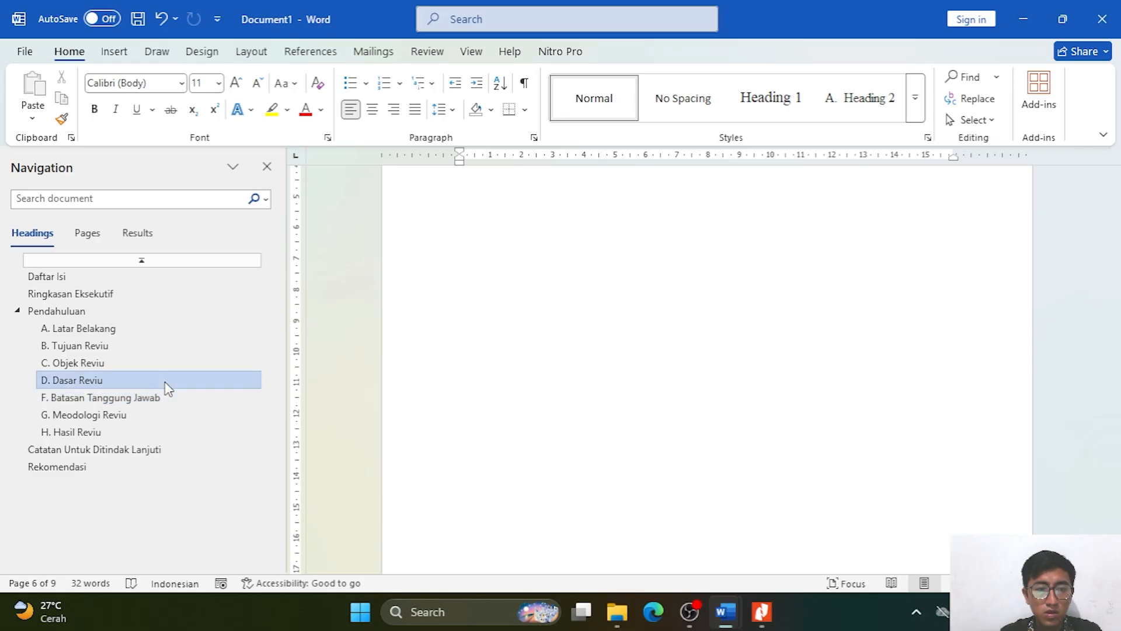
pyautogui.scroll(-6, 752, 275)
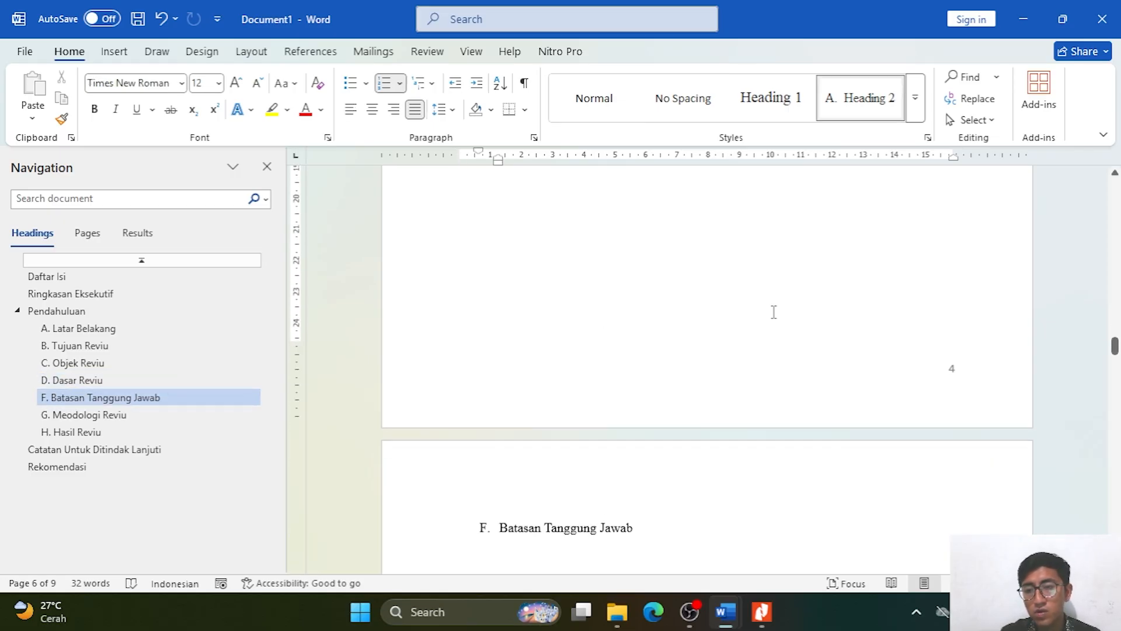
pyautogui.scroll(-8, 732, 369)
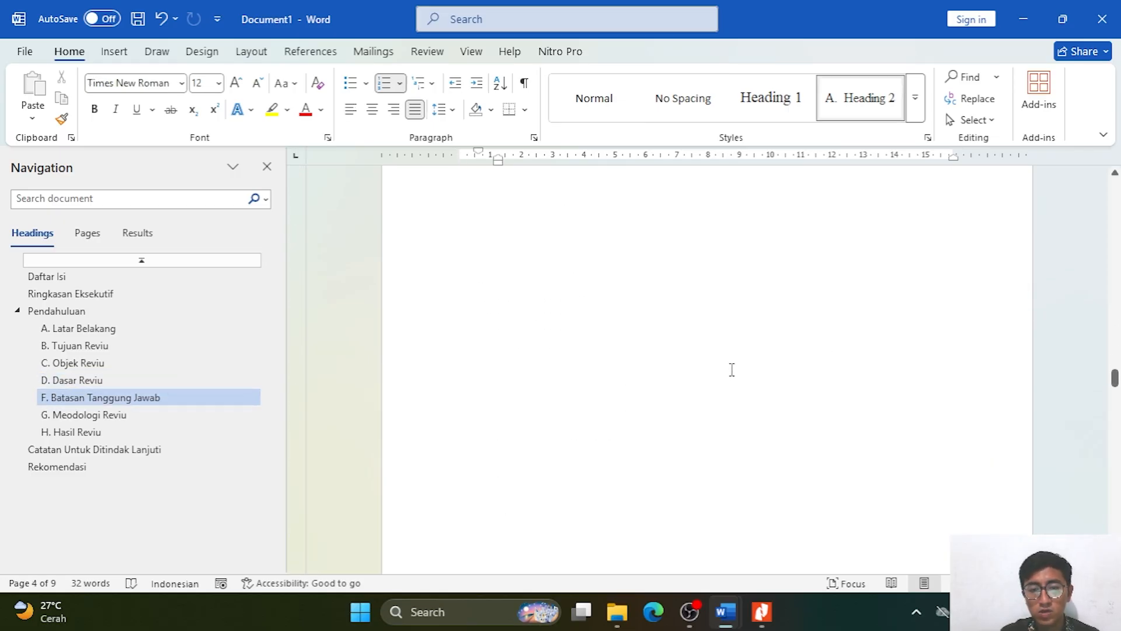
pyautogui.scroll(-5, 732, 369)
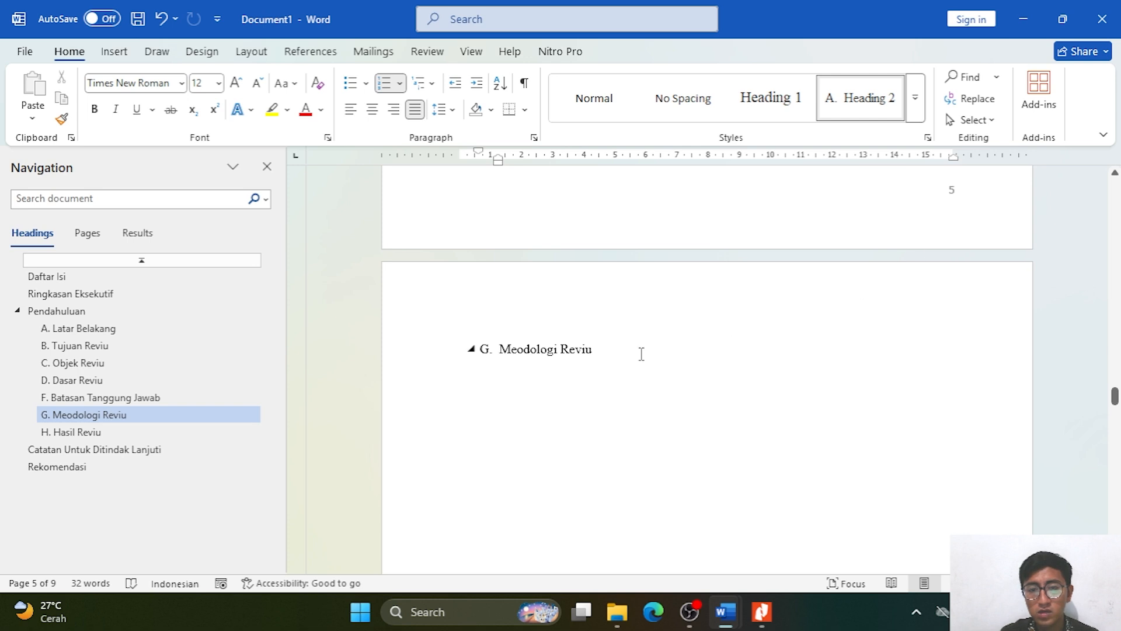
pyautogui.click(512, 353)
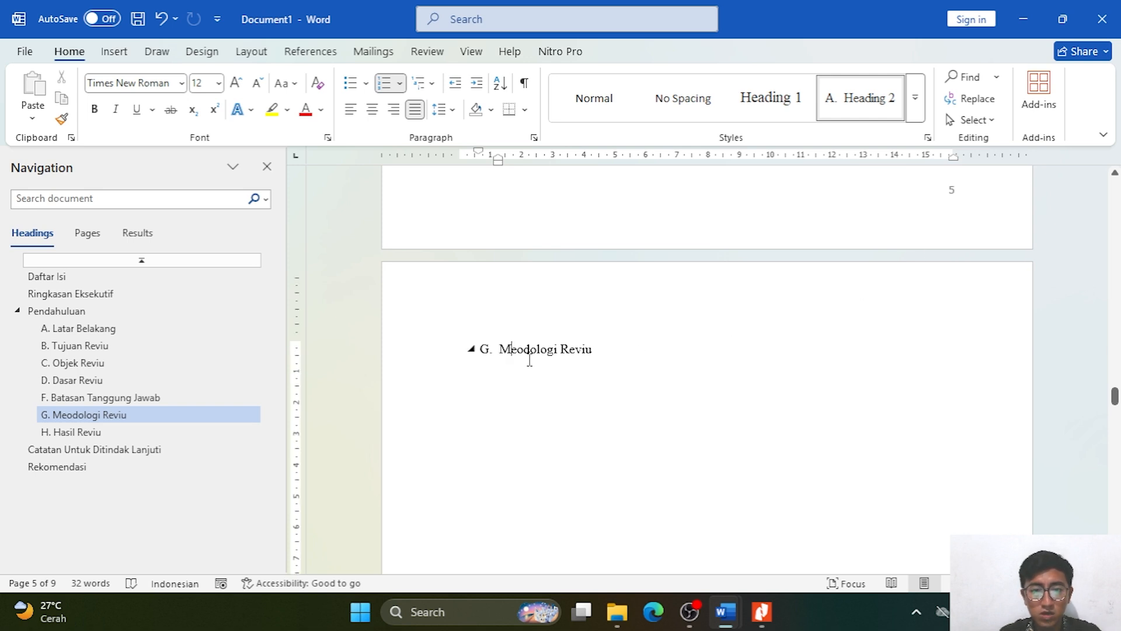
pyautogui.write('t')
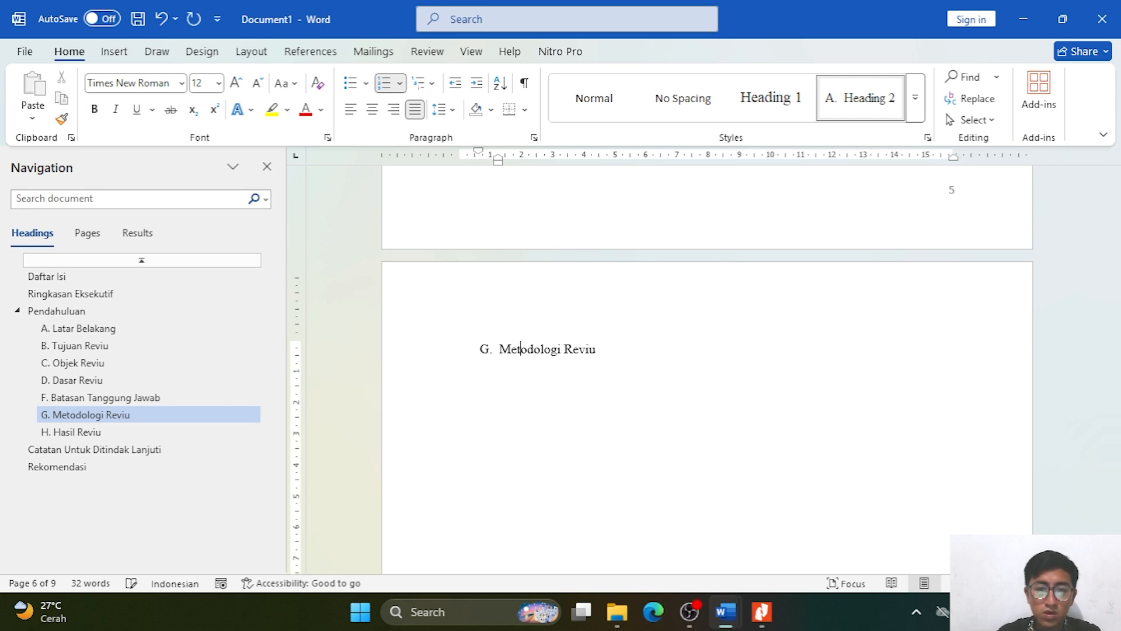
# Turn off Link to Previous for the Section 3 footer on the "Catatan Untuk Ditindak Lanjuti" page.
pyautogui.scroll(-10, 566, 297)
pyautogui.scroll(-3, 630, 386)
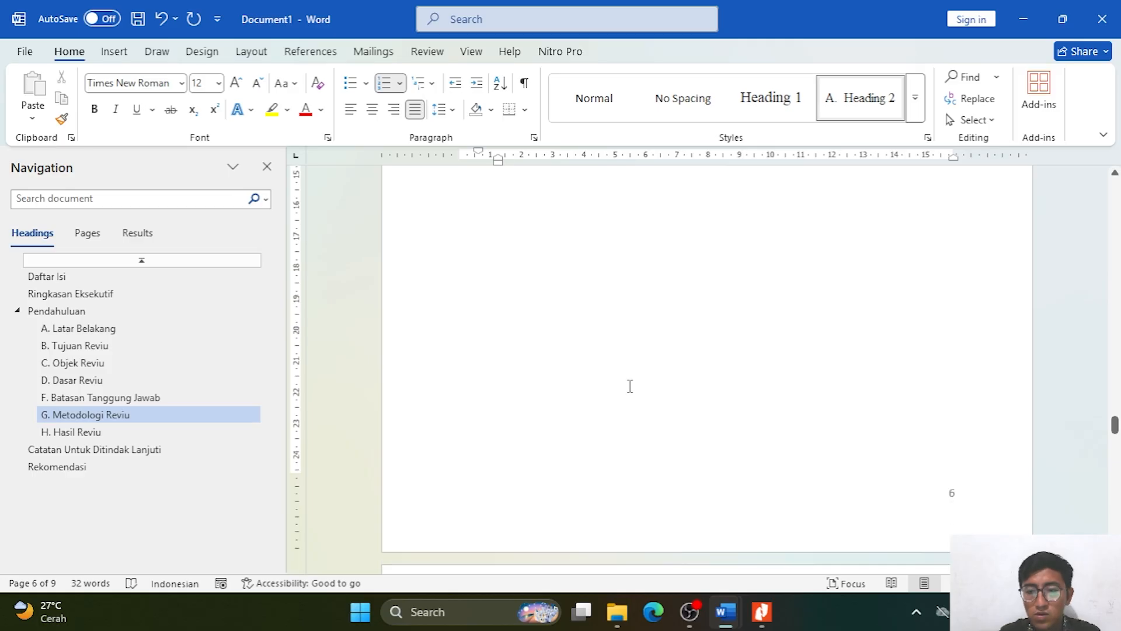
pyautogui.click(175, 433)
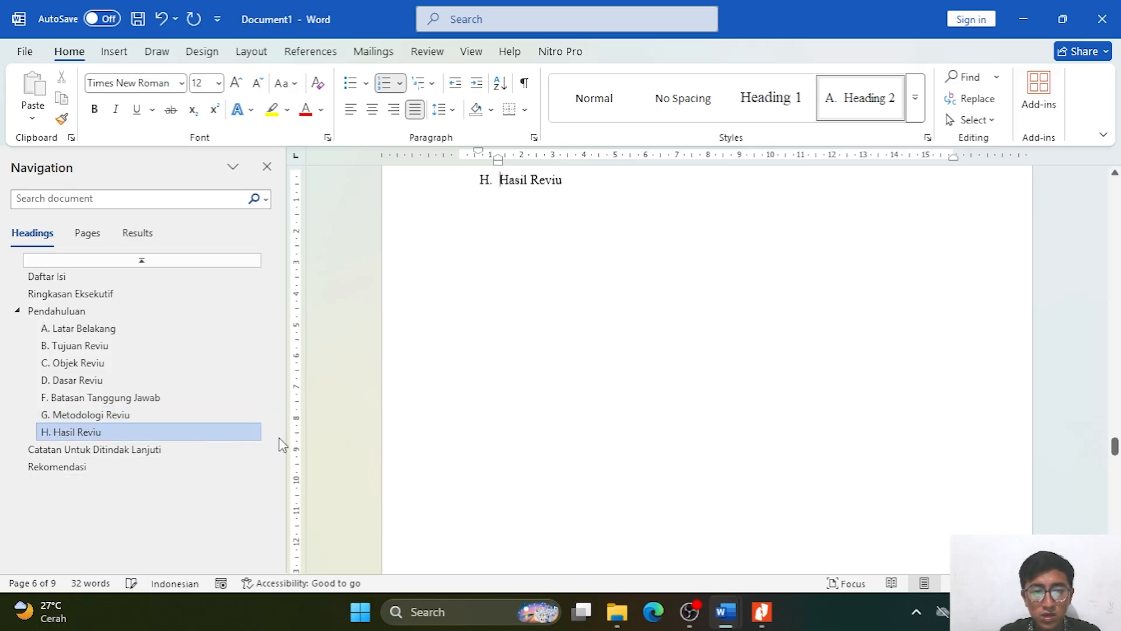
pyautogui.scroll(-10, 870, 396)
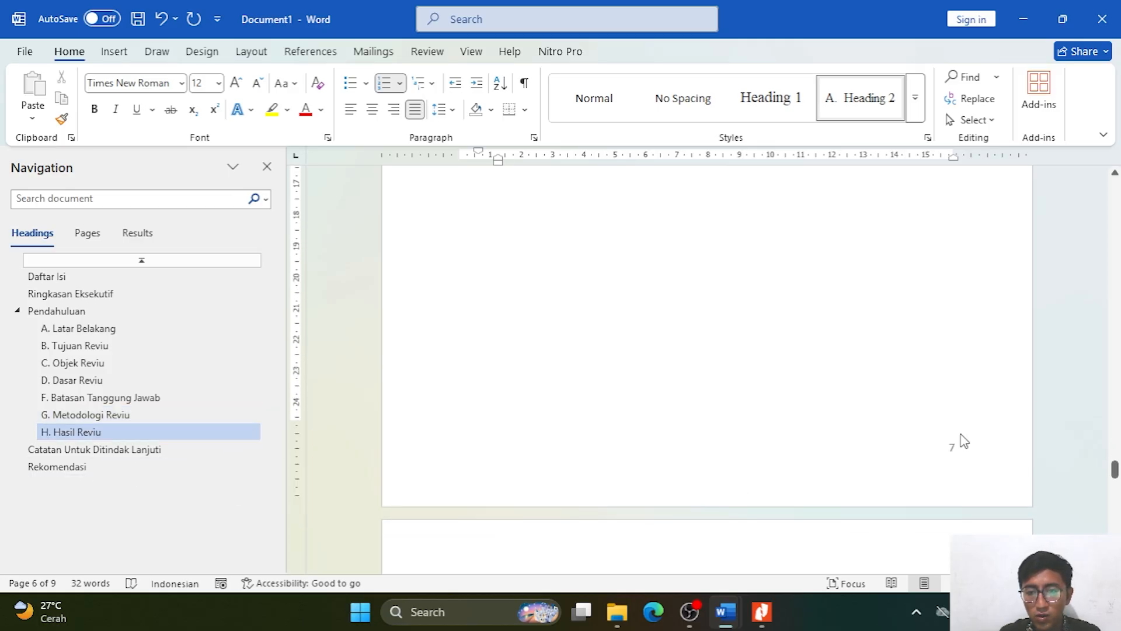
pyautogui.scroll(-12, 956, 445)
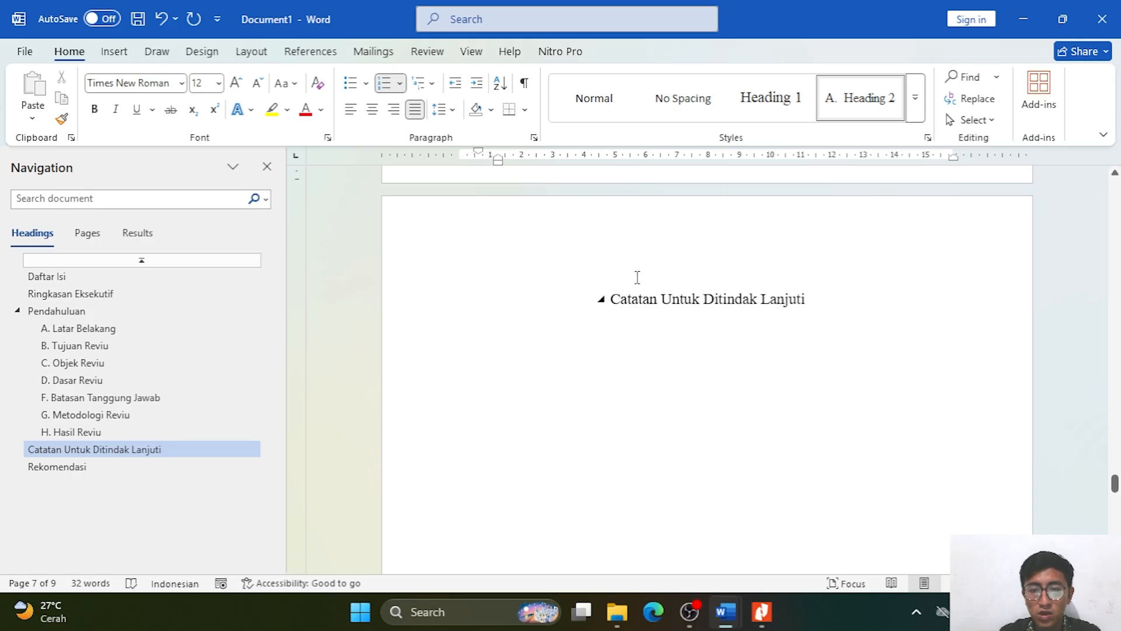
pyautogui.scroll(-15, 701, 349)
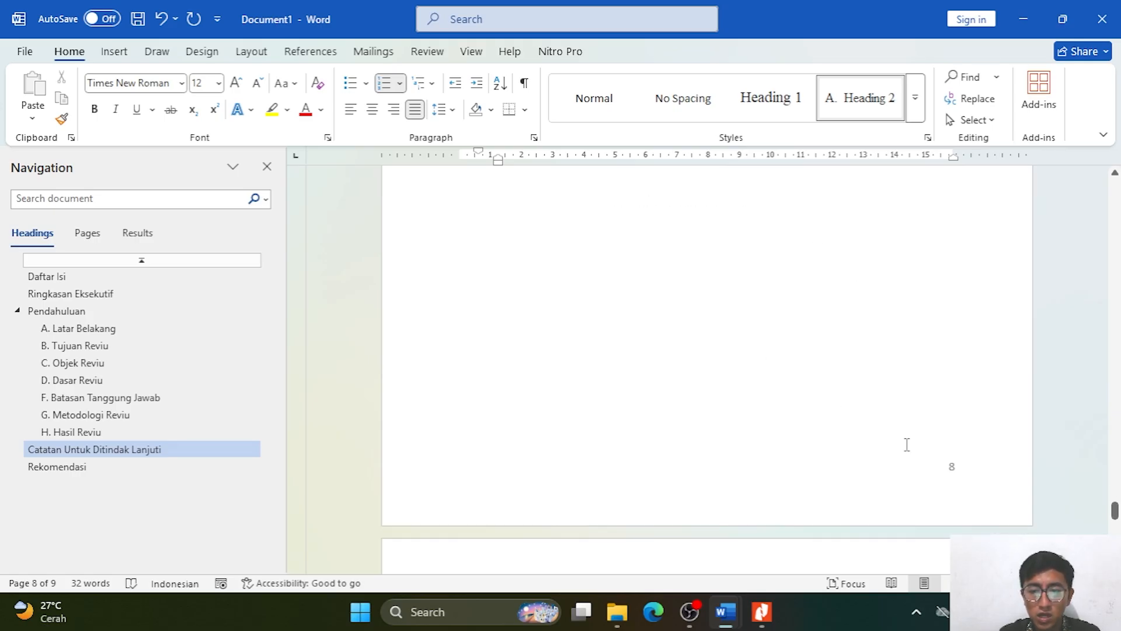
pyautogui.doubleClick(967, 466)
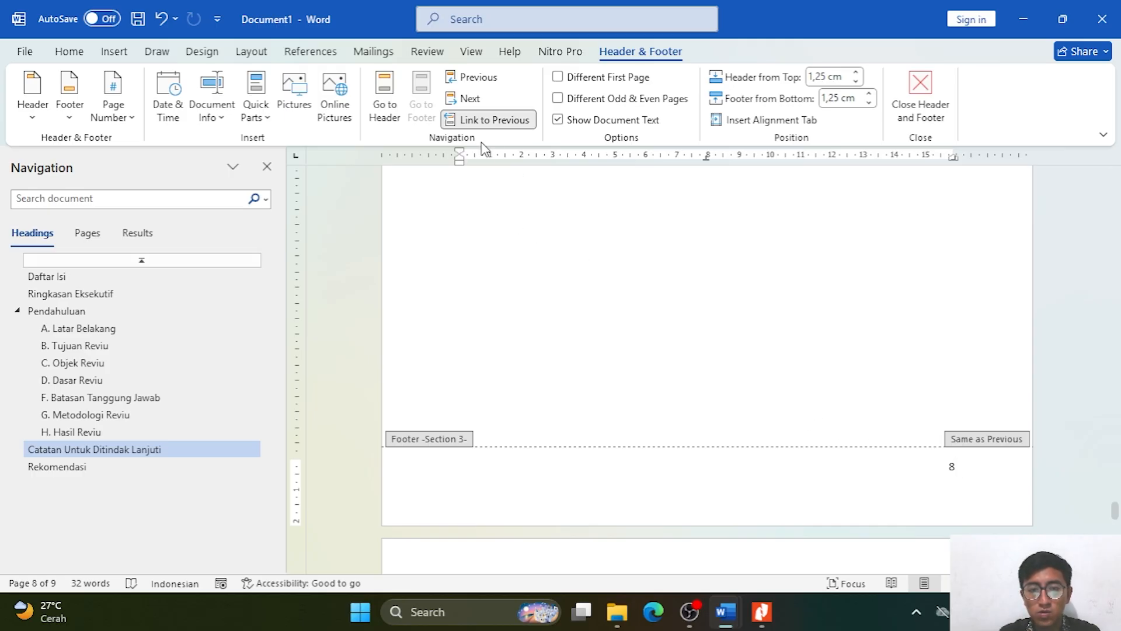
pyautogui.click(500, 124)
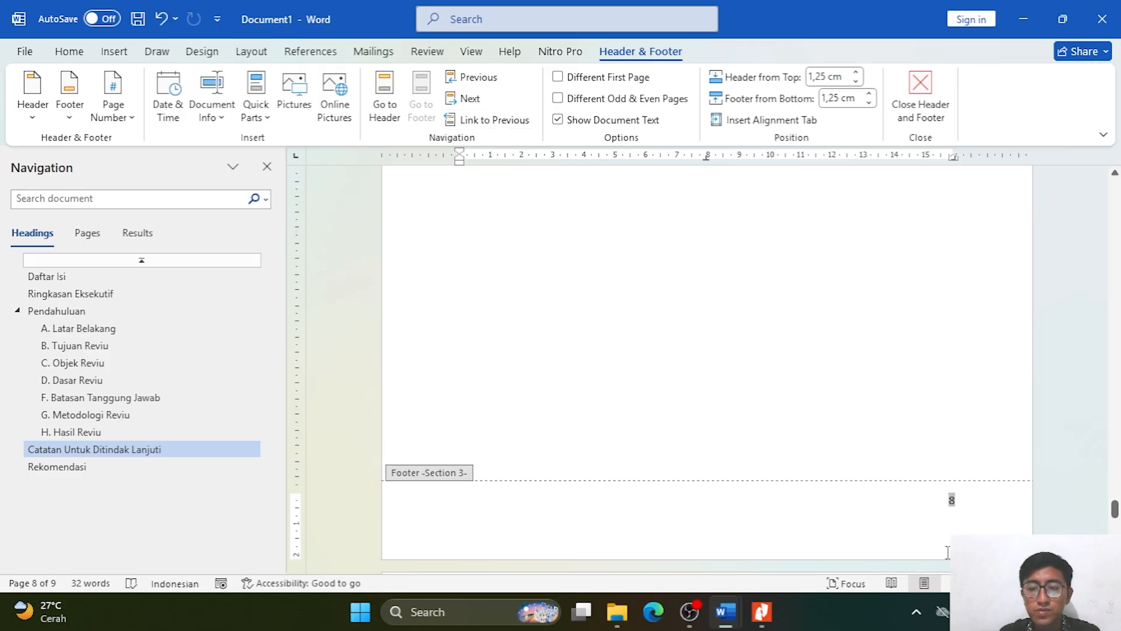
# Replace the right-aligned page number in the Section 3 footer with the centred Plain Number 2 and close the footer.
pyautogui.doubleClick(951, 500)
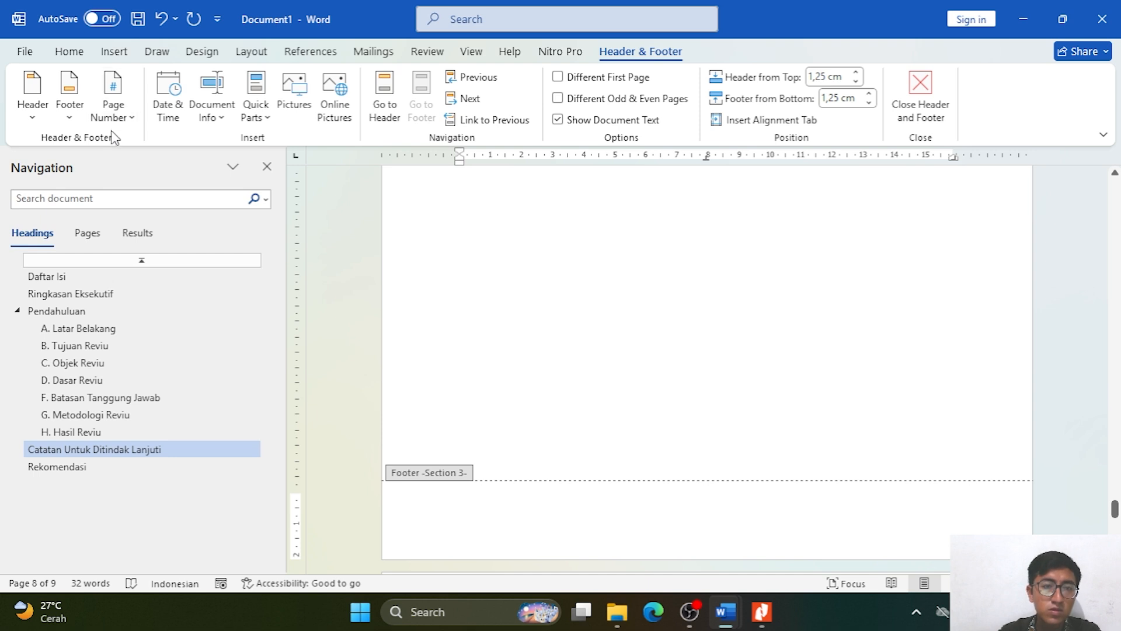
pyautogui.click(113, 109)
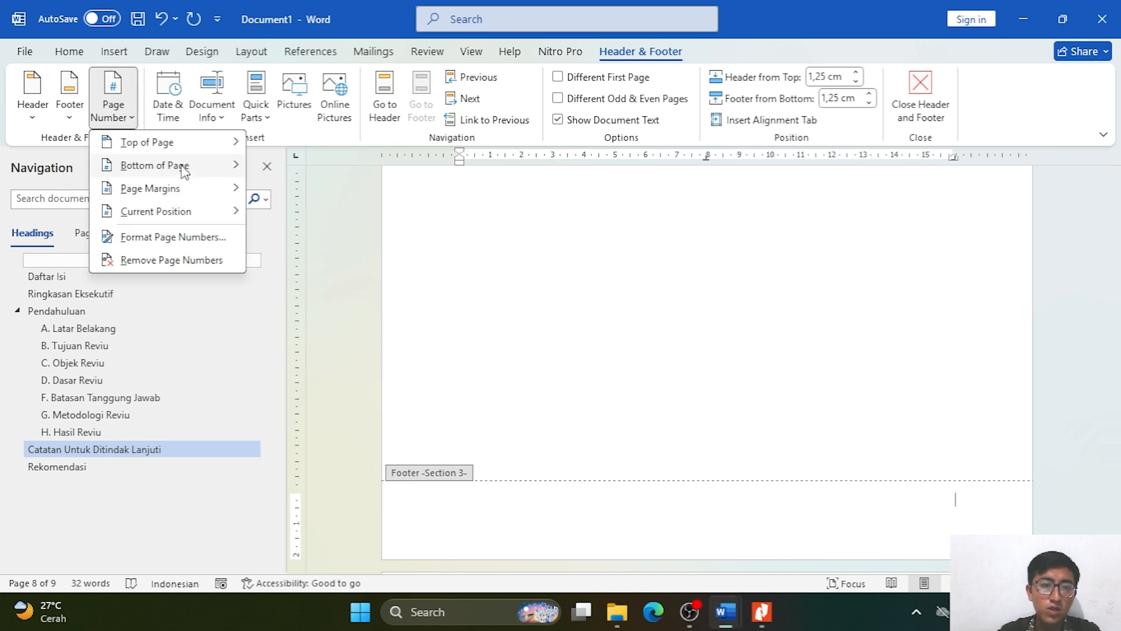
pyautogui.moveTo(184, 169)
pyautogui.click(474, 326)
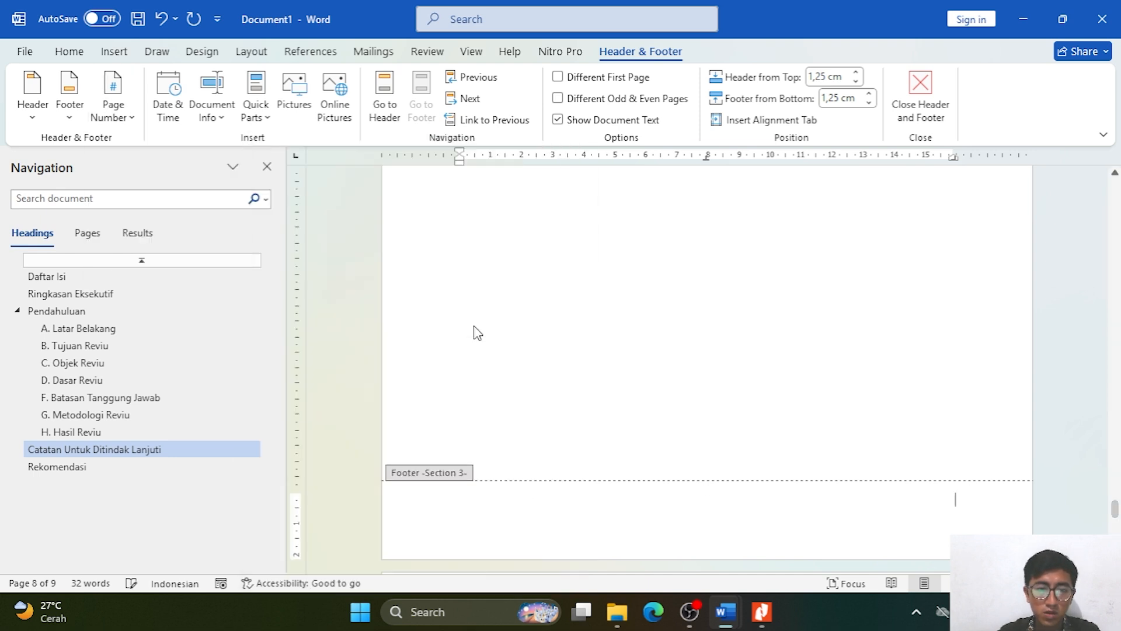
pyautogui.scroll(-5, 816, 408)
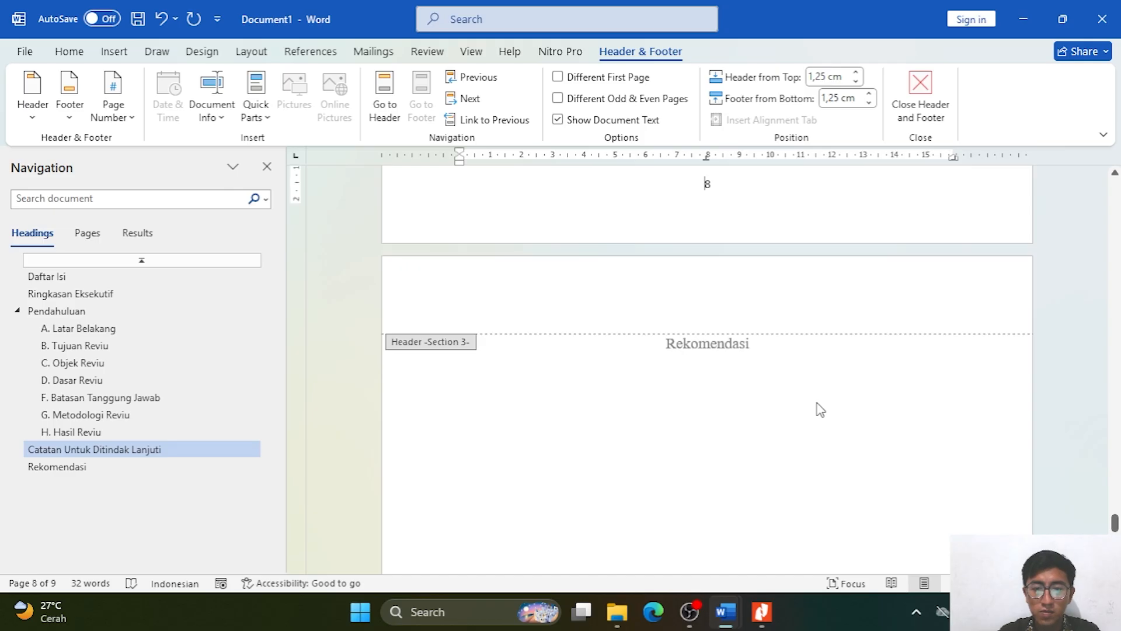
pyautogui.scroll(-3, 818, 403)
pyautogui.scroll(-3, 814, 402)
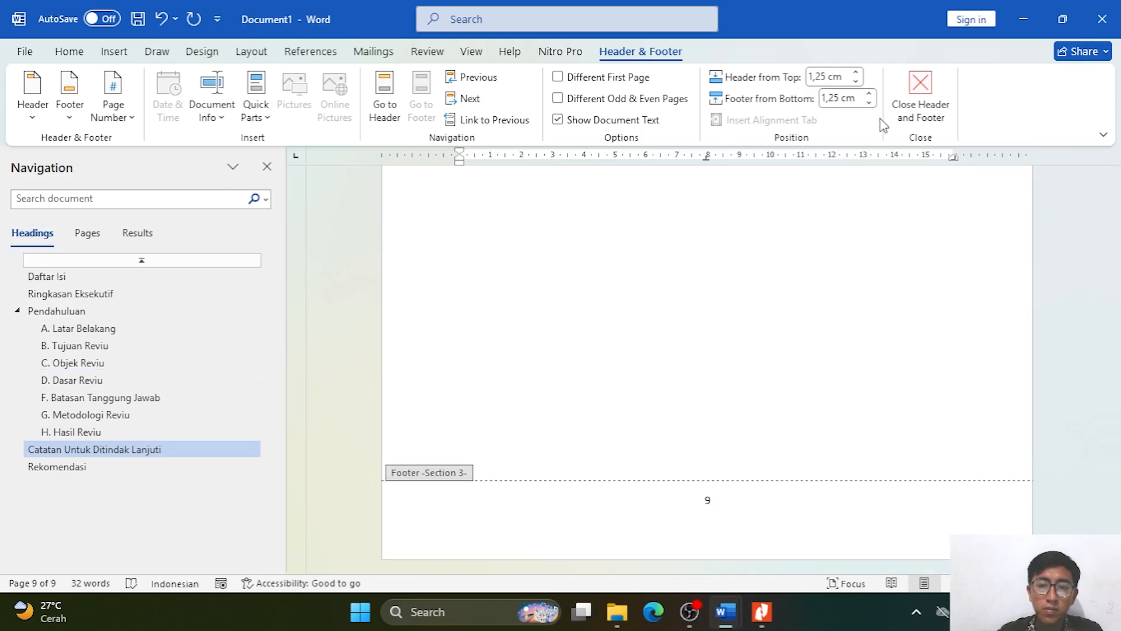
pyautogui.click(919, 92)
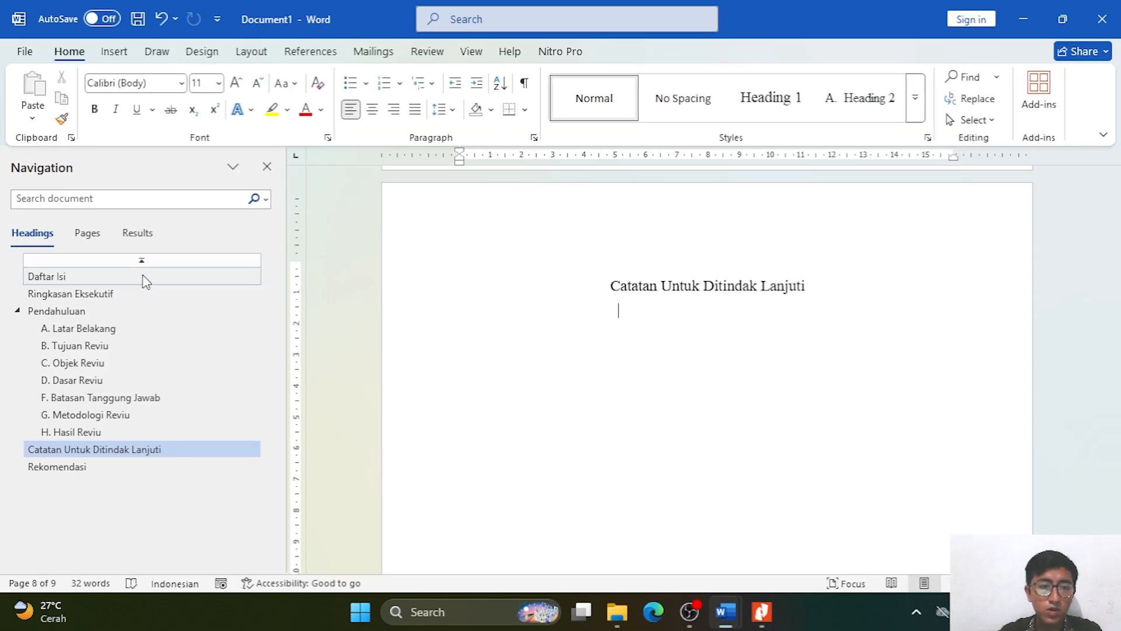
# Insert an Automatic Table 2 table of contents on the empty line below the "Daftar Isi" heading.
pyautogui.click(158, 271)
pyautogui.scroll(2, 600, 236)
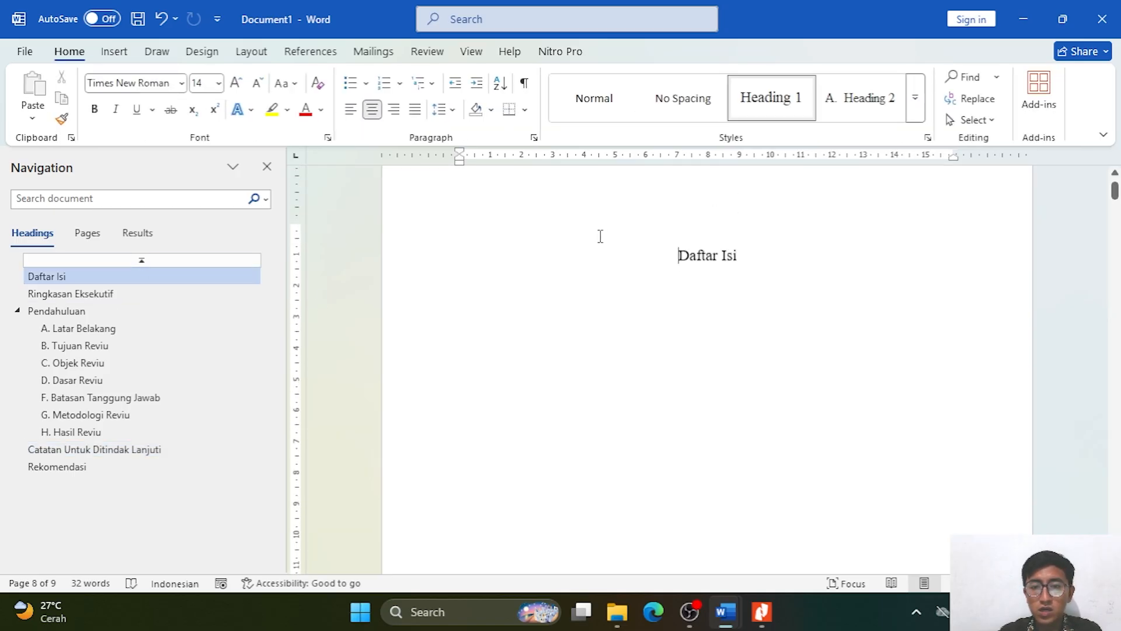
pyautogui.click(483, 316)
pyautogui.doubleClick(490, 308)
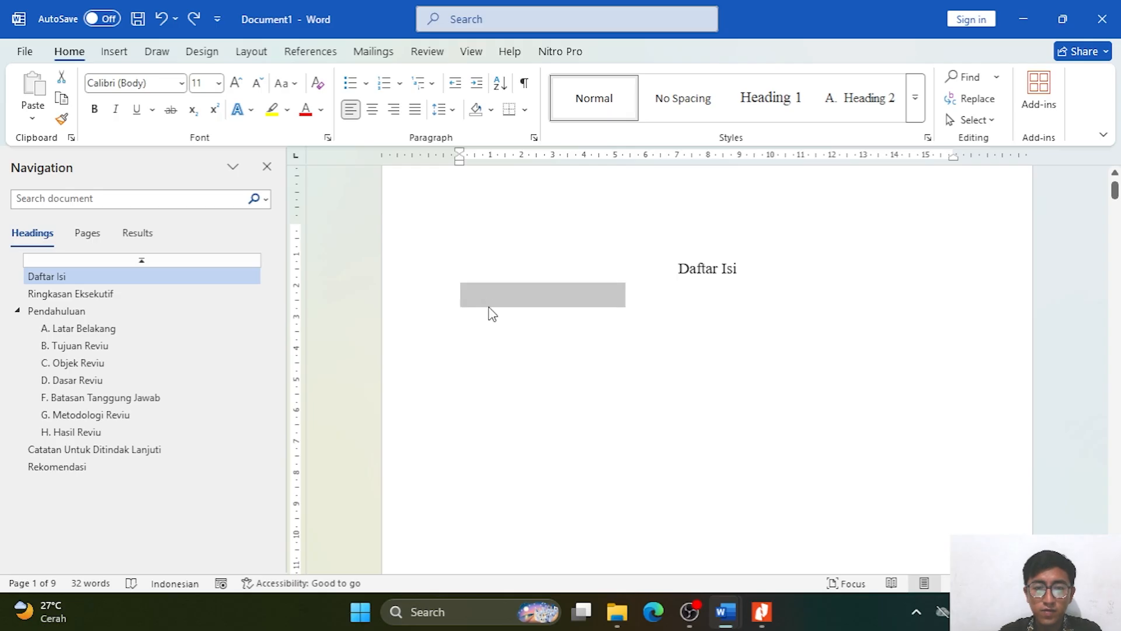
pyautogui.click(526, 331)
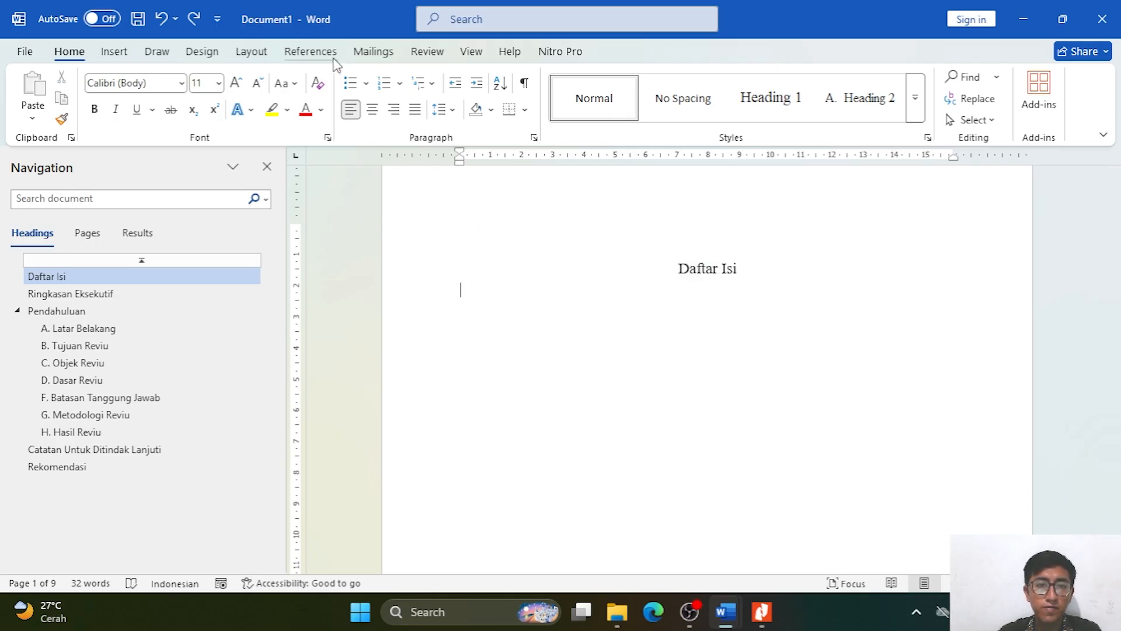
pyautogui.click(310, 52)
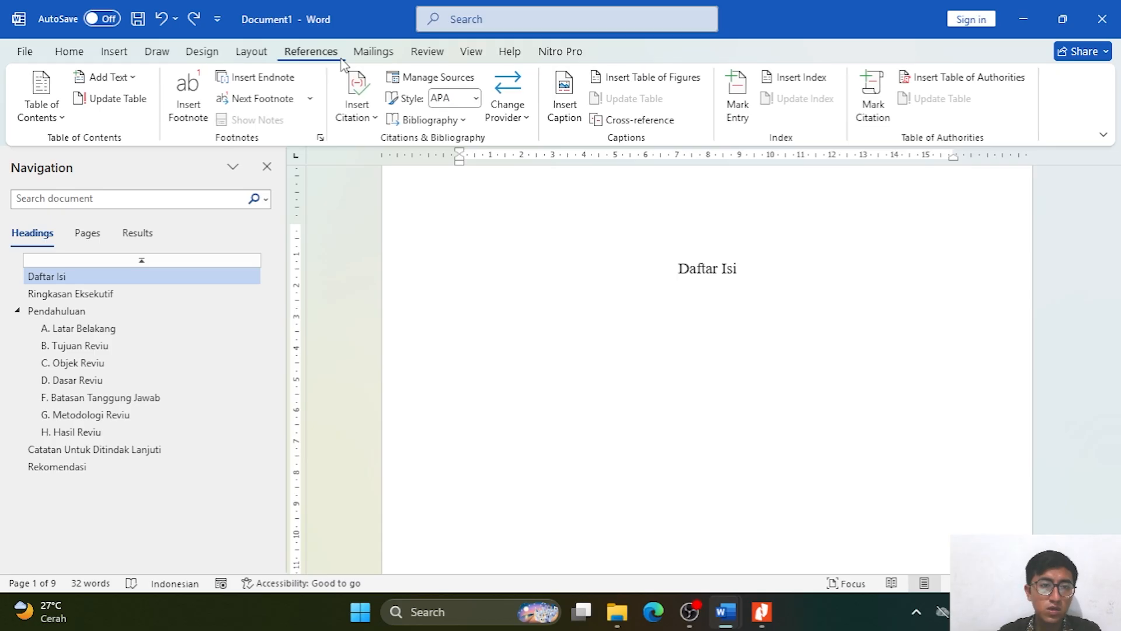
pyautogui.click(62, 120)
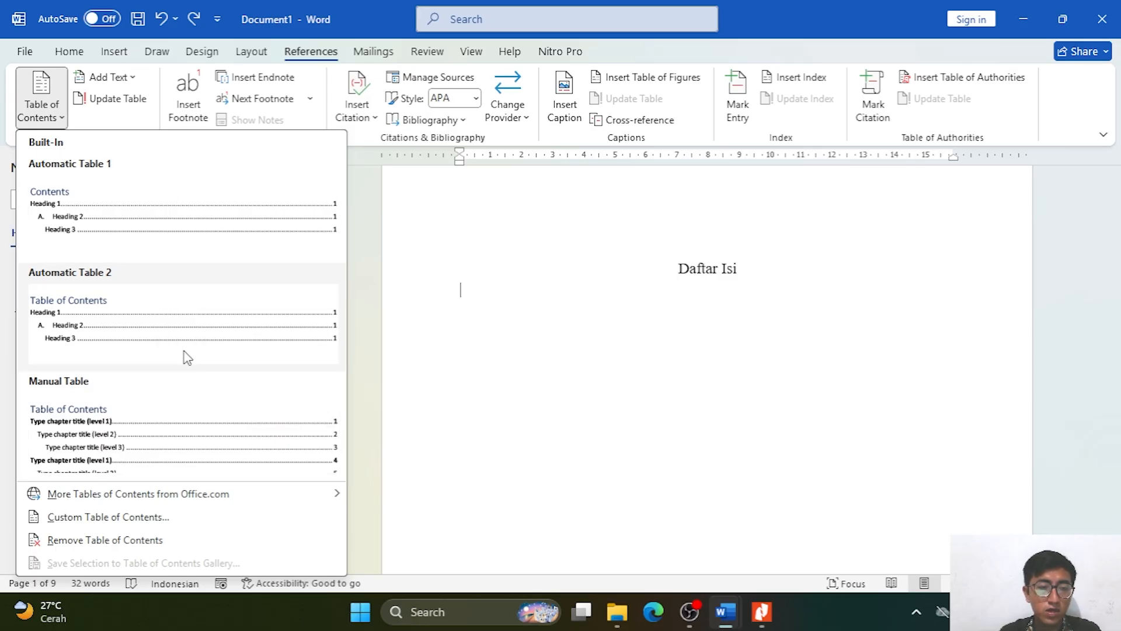
pyautogui.click(170, 313)
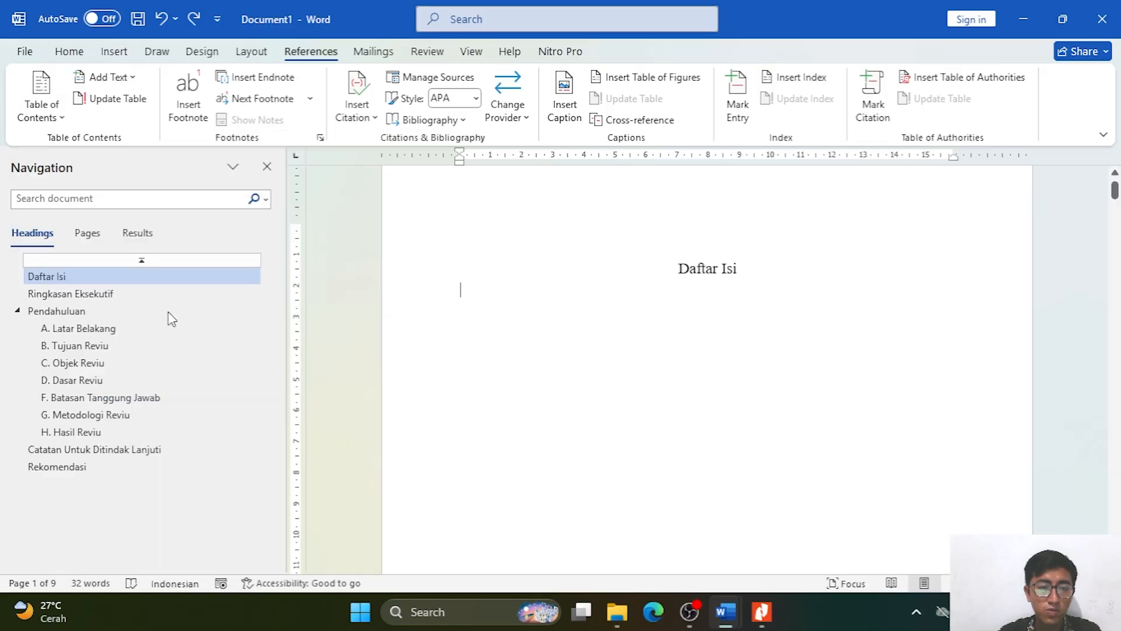
pyautogui.scroll(5, 601, 288)
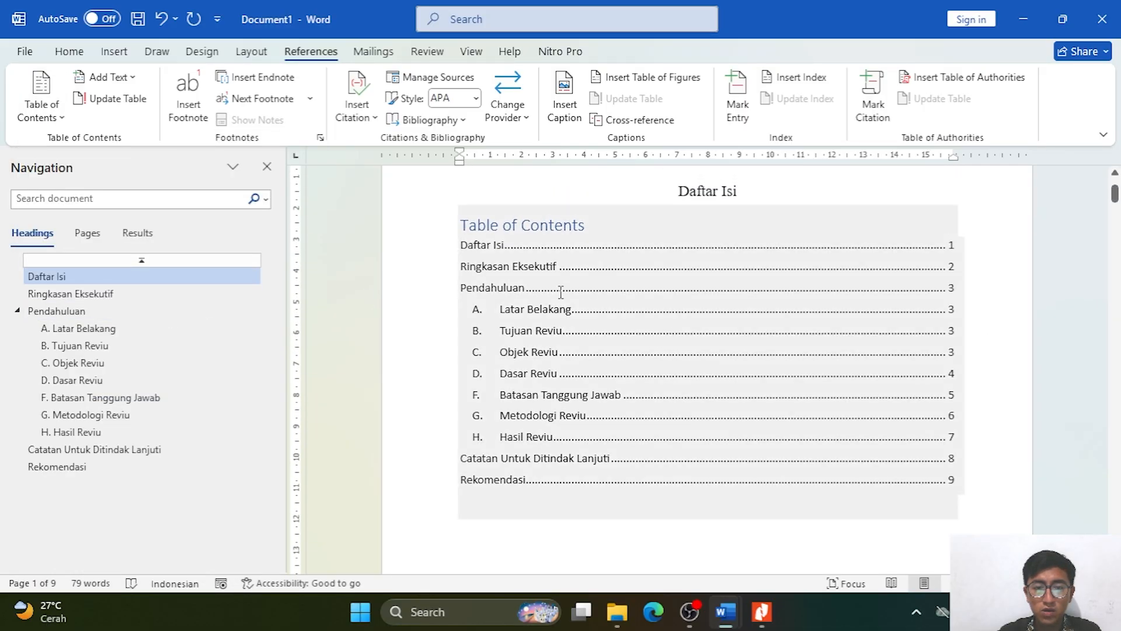
pyautogui.moveTo(595, 225); pyautogui.dragTo(461, 226)
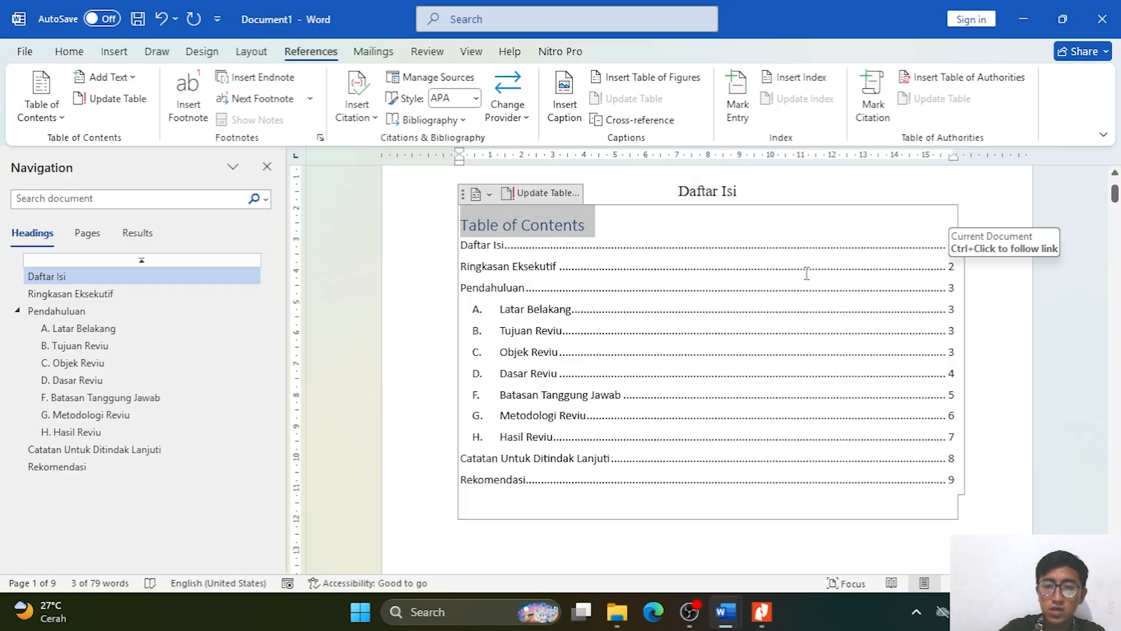
pyautogui.click(828, 184)
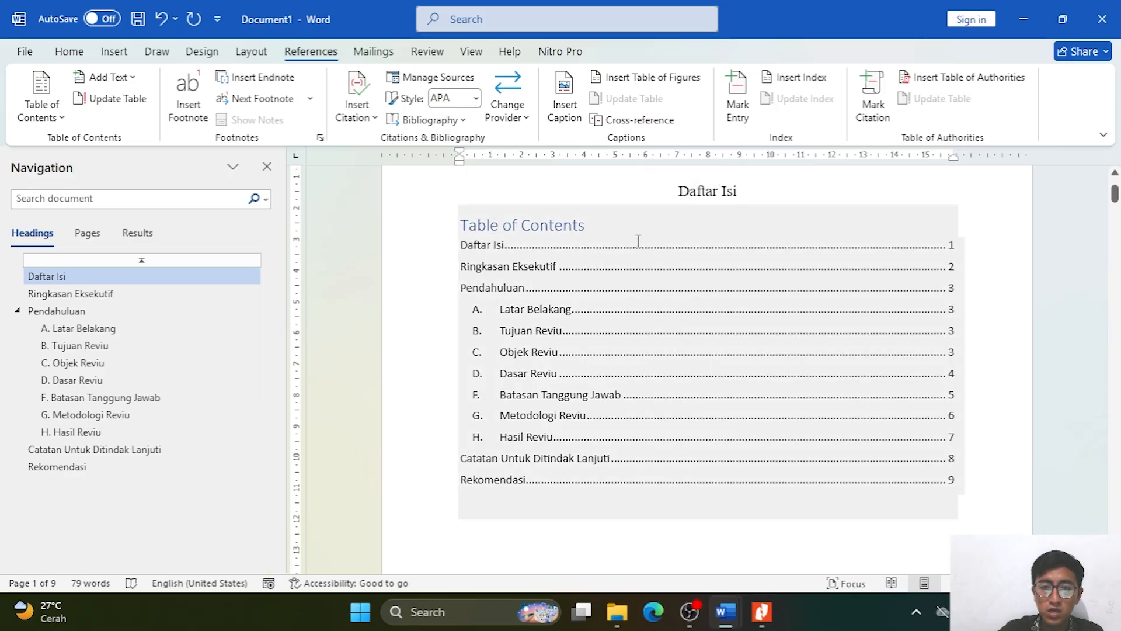
# Delete the "Table of Contents" title above the entries of the inserted table of contents.
pyautogui.moveTo(587, 224); pyautogui.dragTo(440, 223)
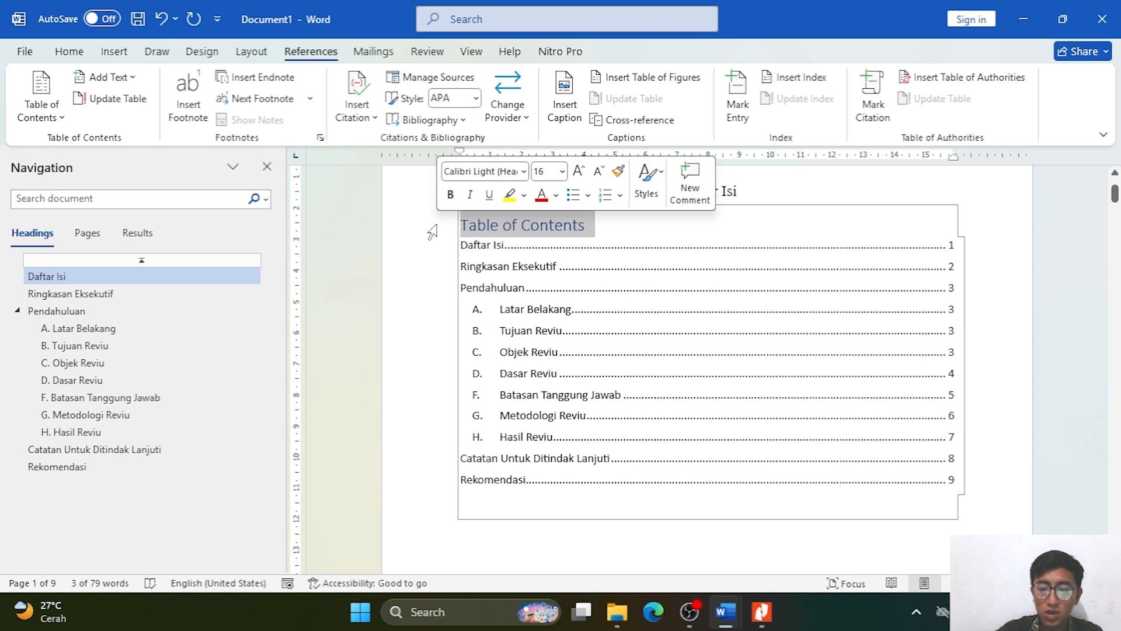
pyautogui.press('BackSpace')
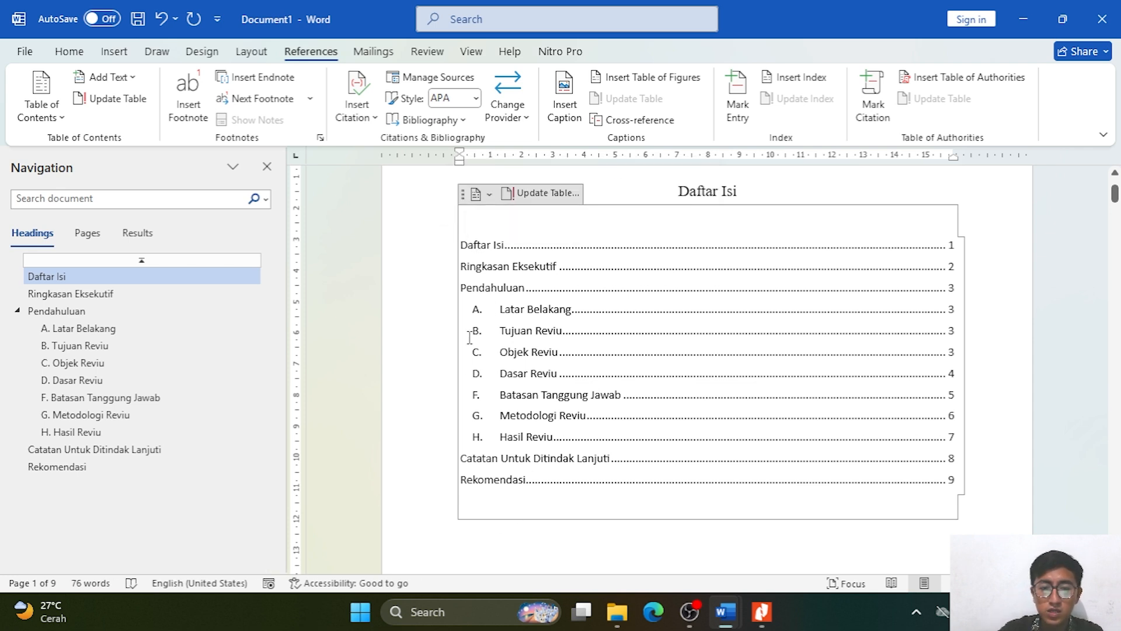
# Customize the table of contents by setting the TOC 1 style's font to Times New Roman, 12 pt, with Automatic colour.
pyautogui.click(54, 125)
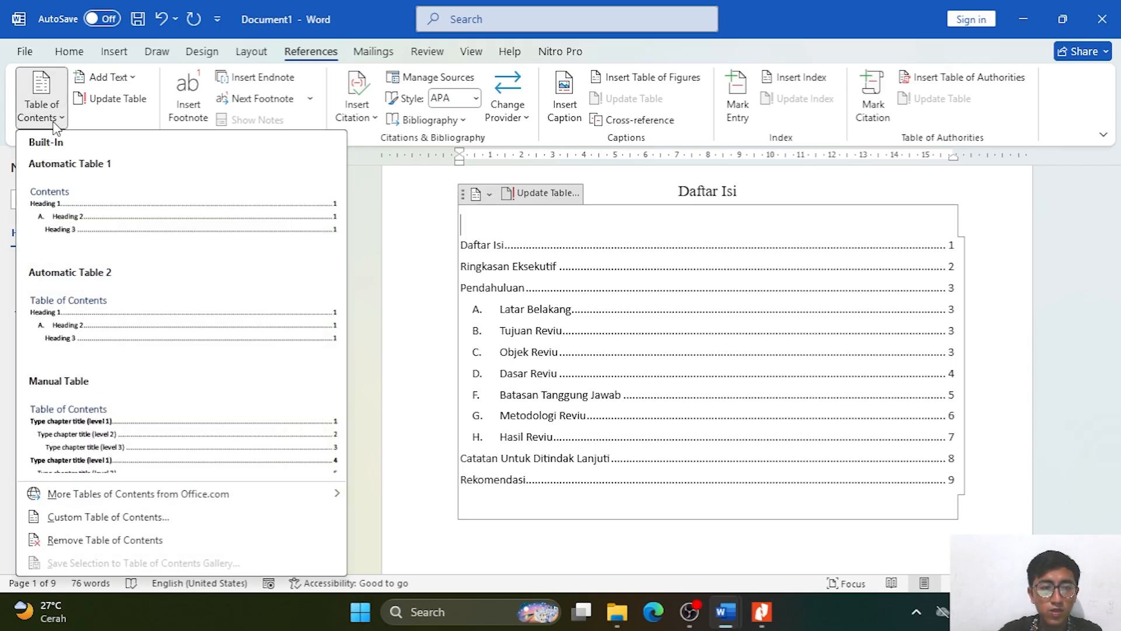
pyautogui.click(237, 516)
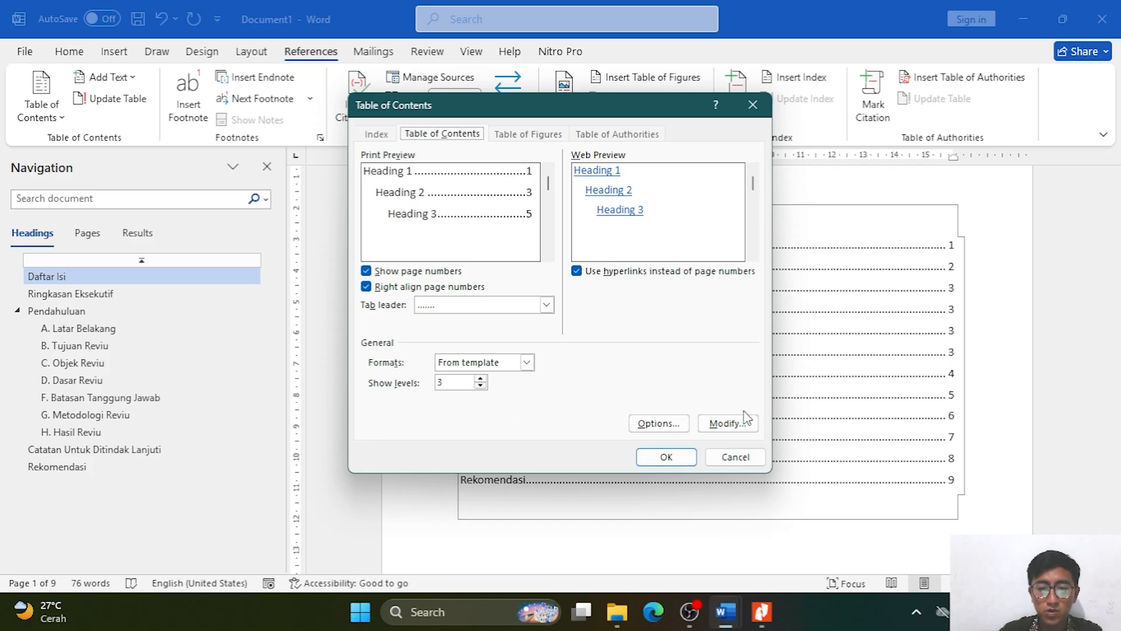
pyautogui.click(727, 424)
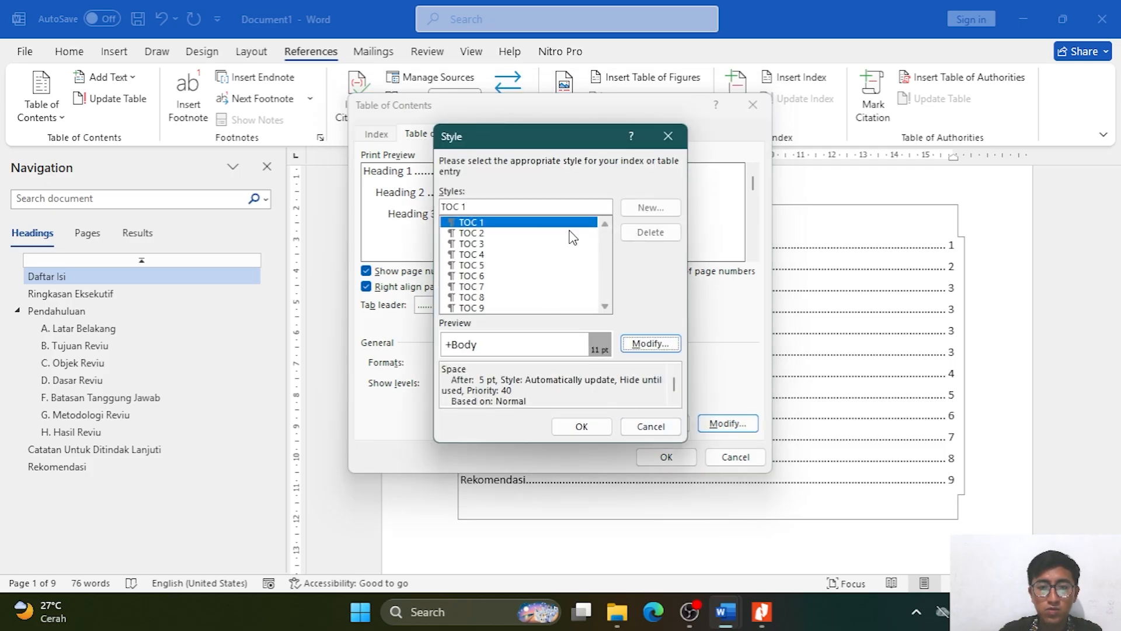
pyautogui.click(510, 233)
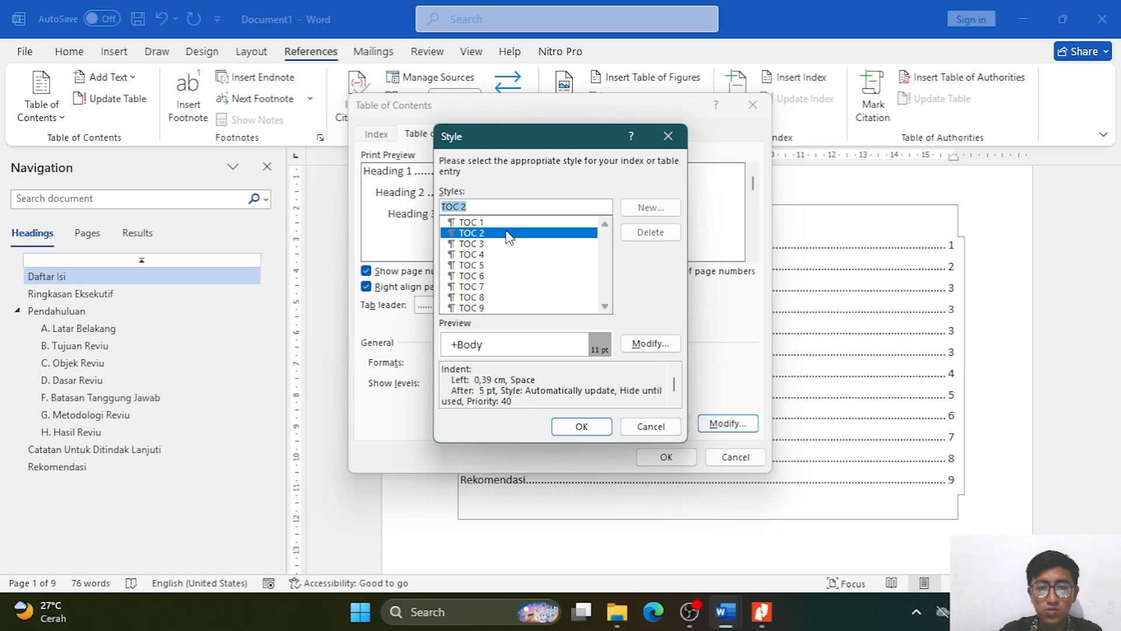
pyautogui.click(510, 222)
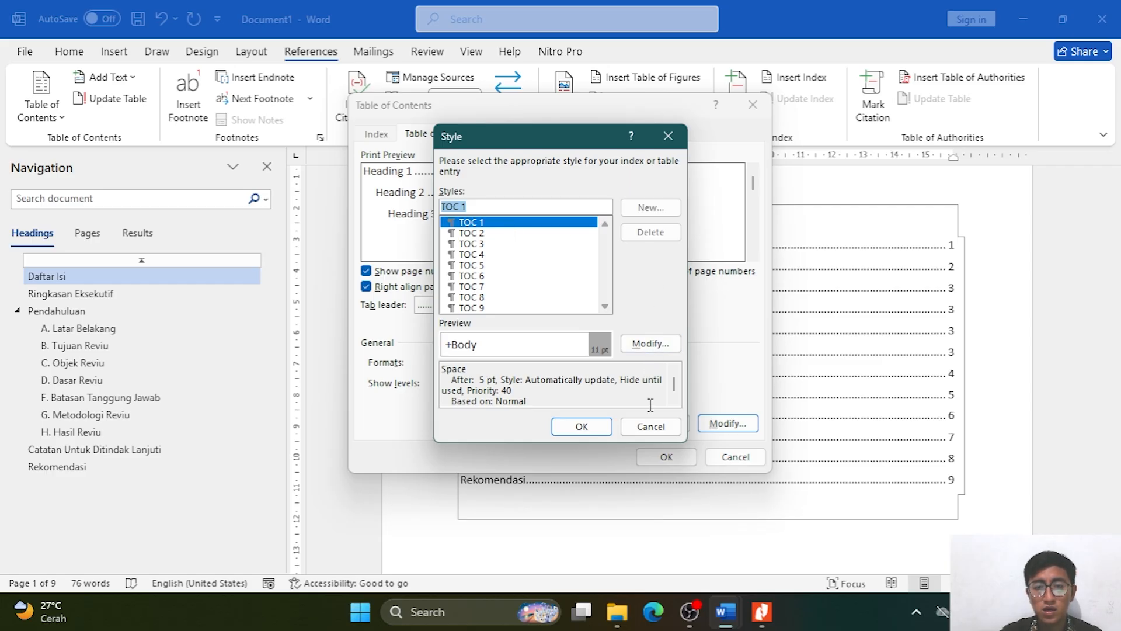
pyautogui.click(642, 344)
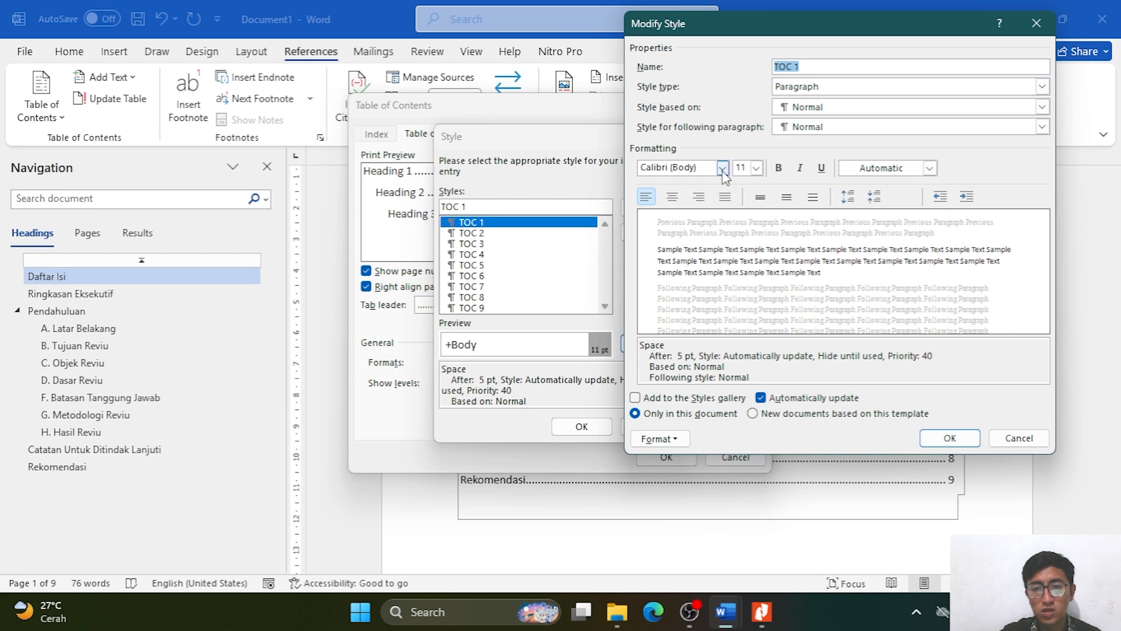
pyautogui.click(722, 168)
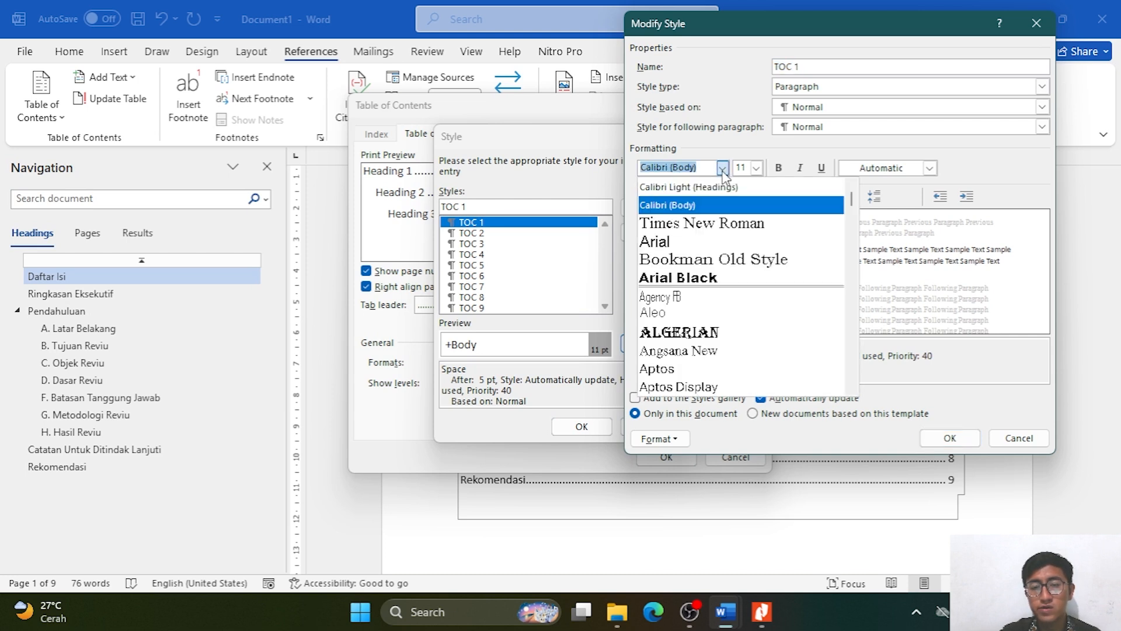
pyautogui.click(707, 250)
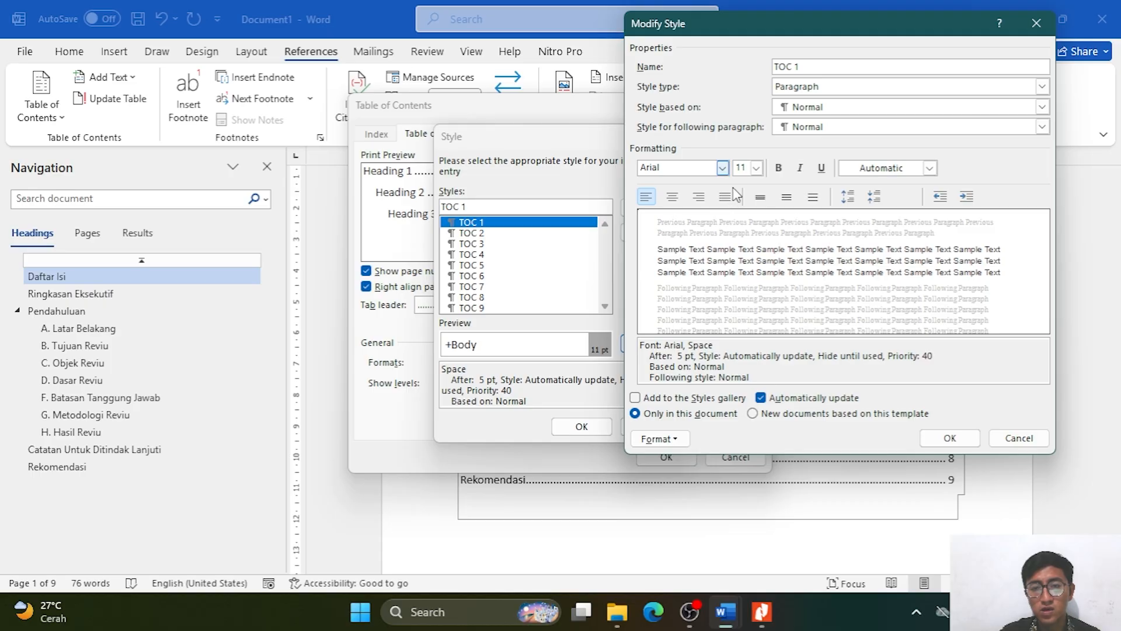
pyautogui.click(723, 172)
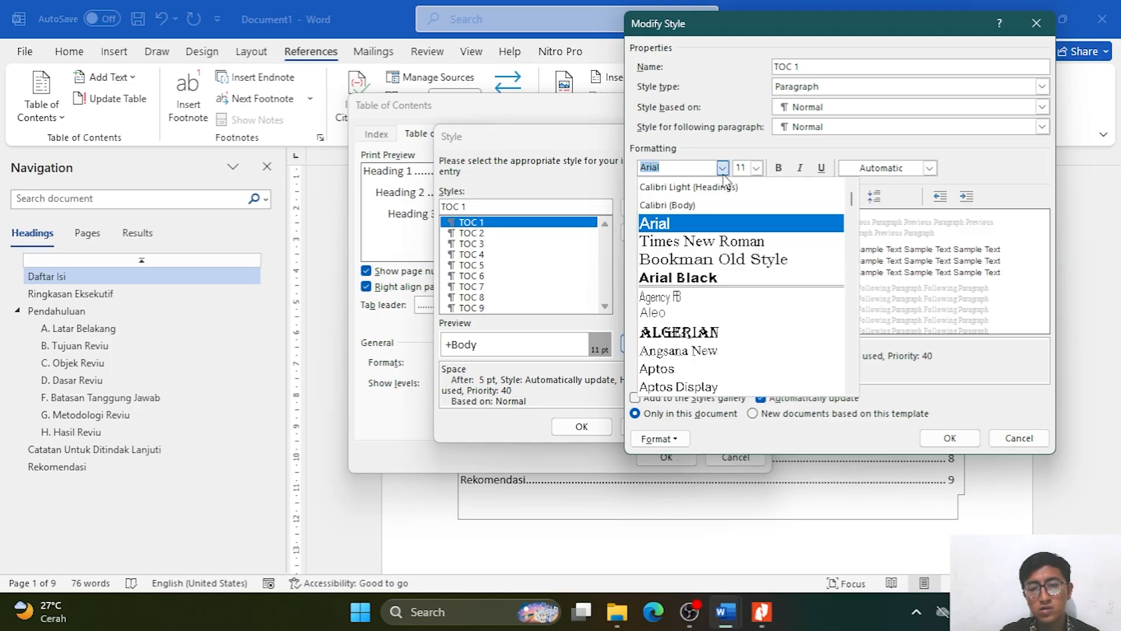
pyautogui.click(714, 244)
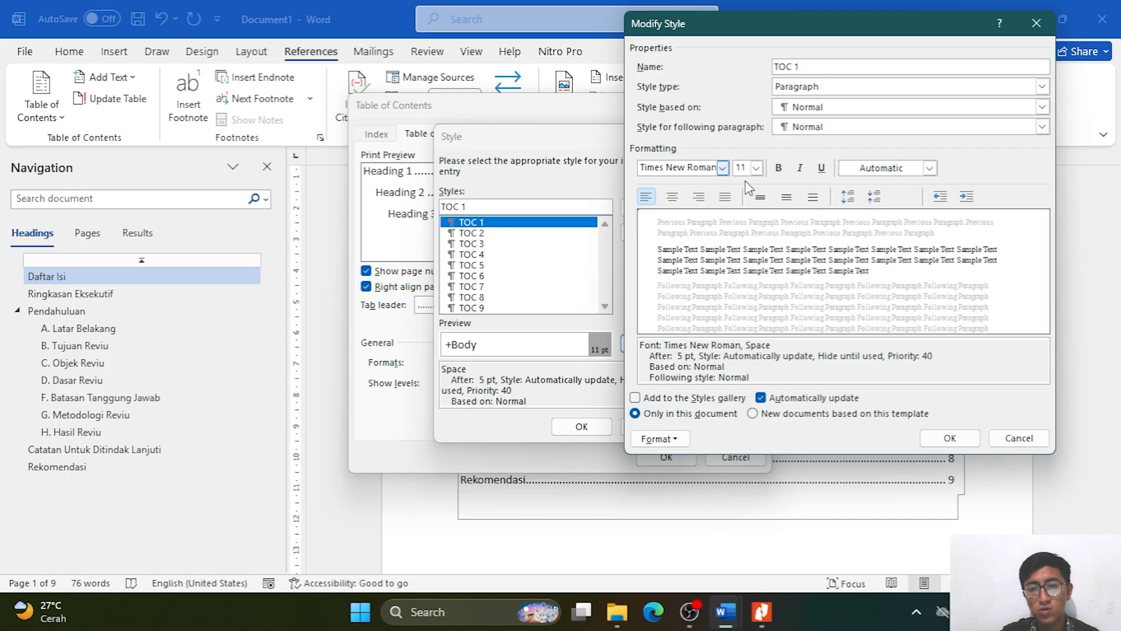
pyautogui.click(756, 168)
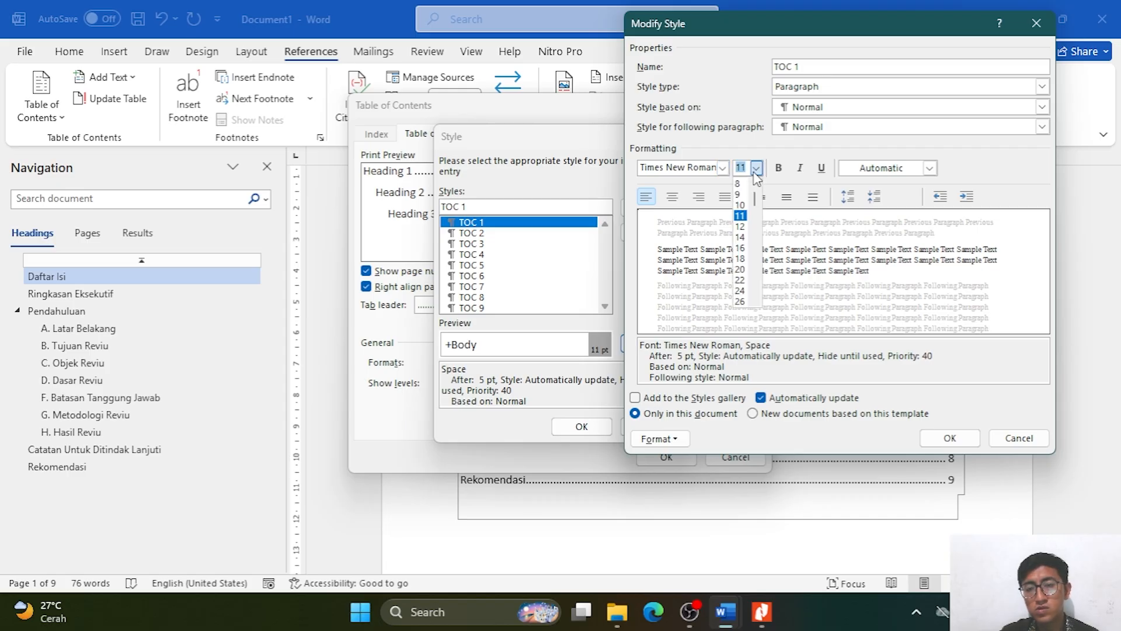
pyautogui.click(743, 231)
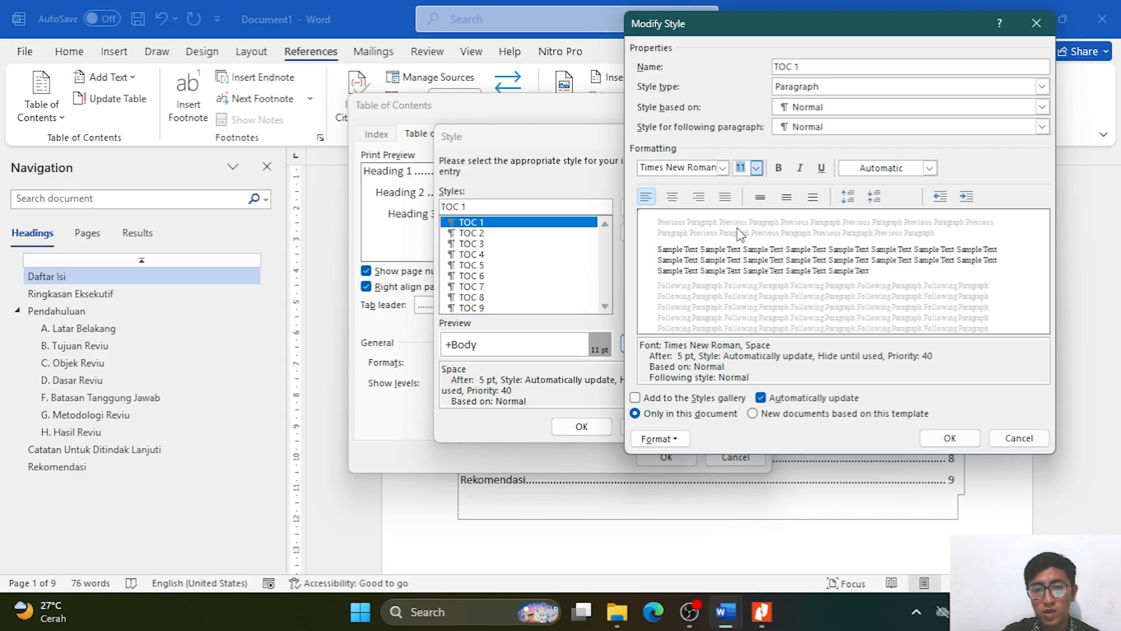
pyautogui.click(929, 169)
pyautogui.click(881, 190)
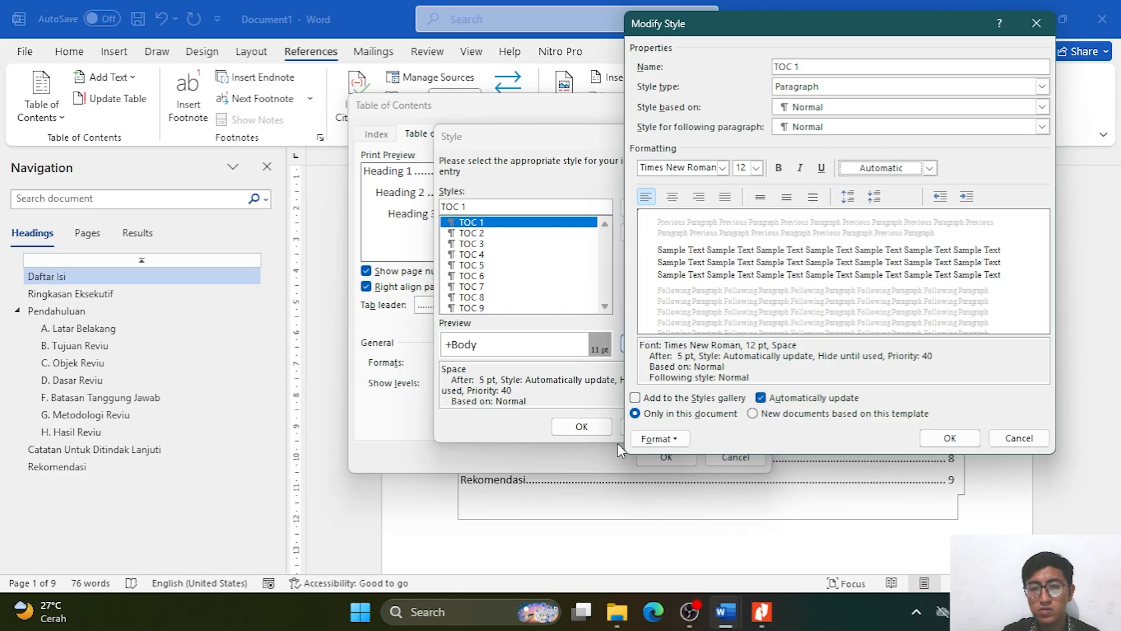
# Set the TOC 1 style's paragraph spacing to 0 pt after with 1,5 lines line spacing.
pyautogui.click(687, 442)
pyautogui.click(695, 290)
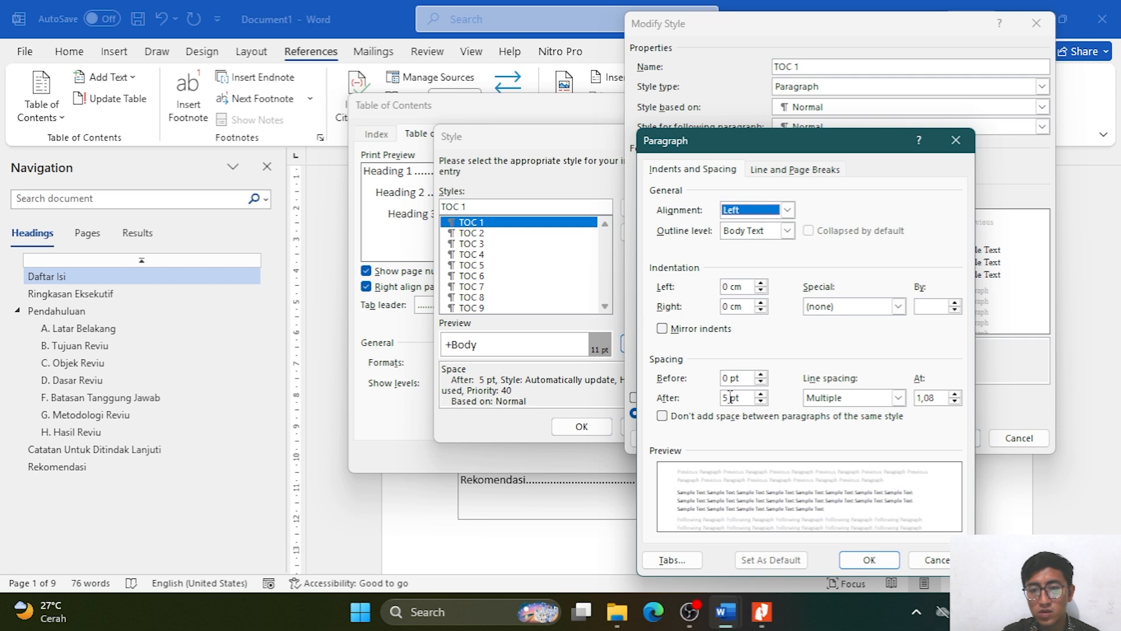
pyautogui.click(730, 397)
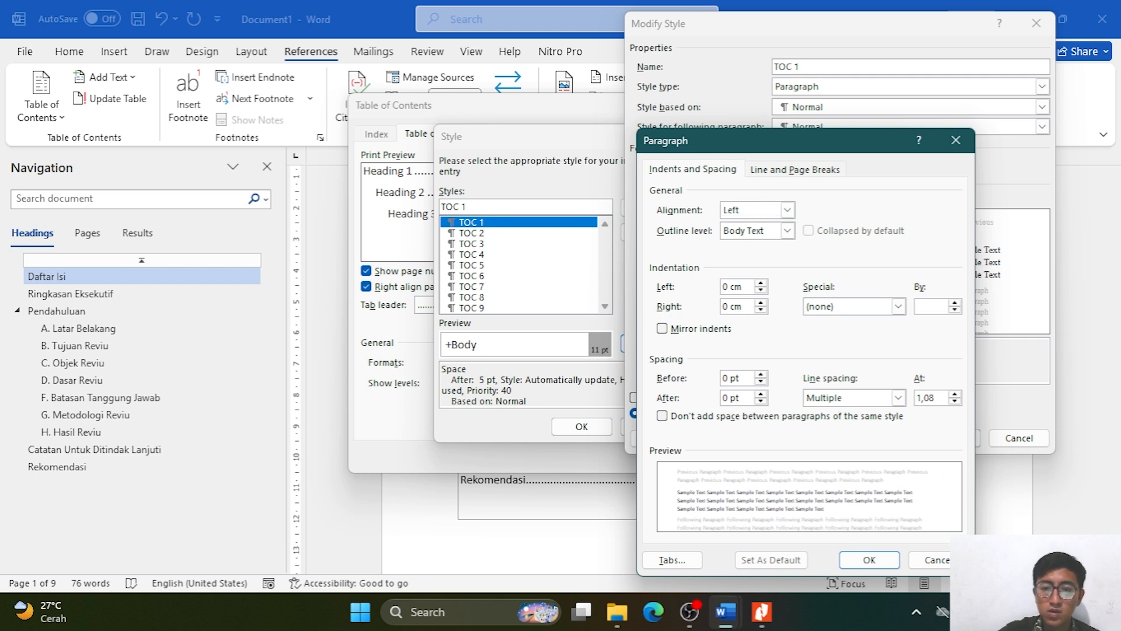
pyautogui.click(898, 398)
pyautogui.click(878, 424)
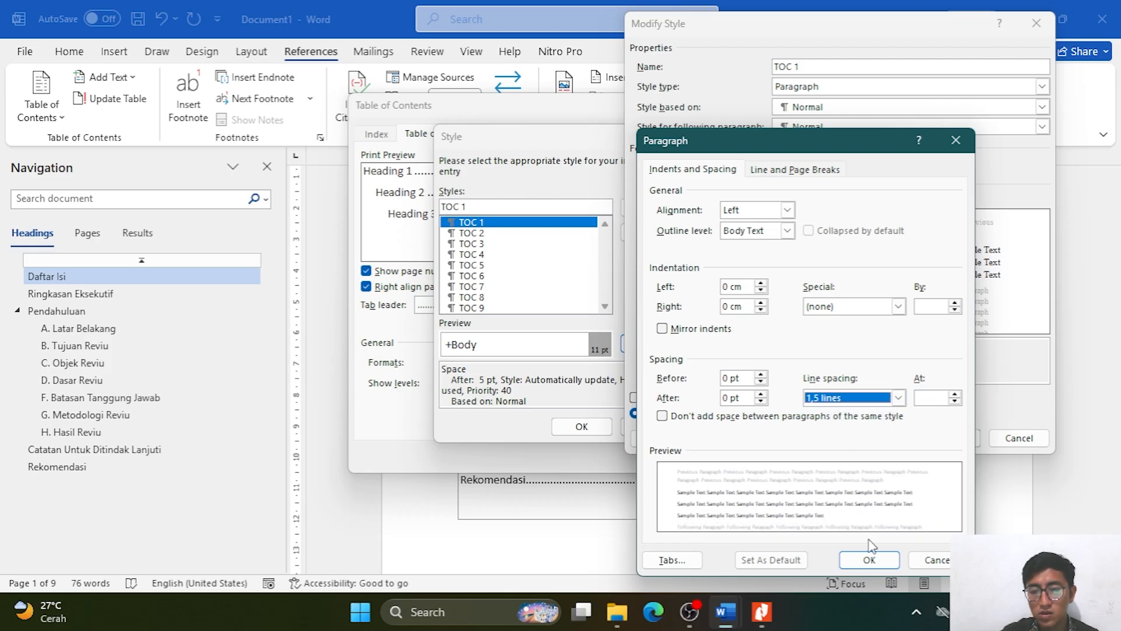
pyautogui.click(869, 559)
pyautogui.click(948, 439)
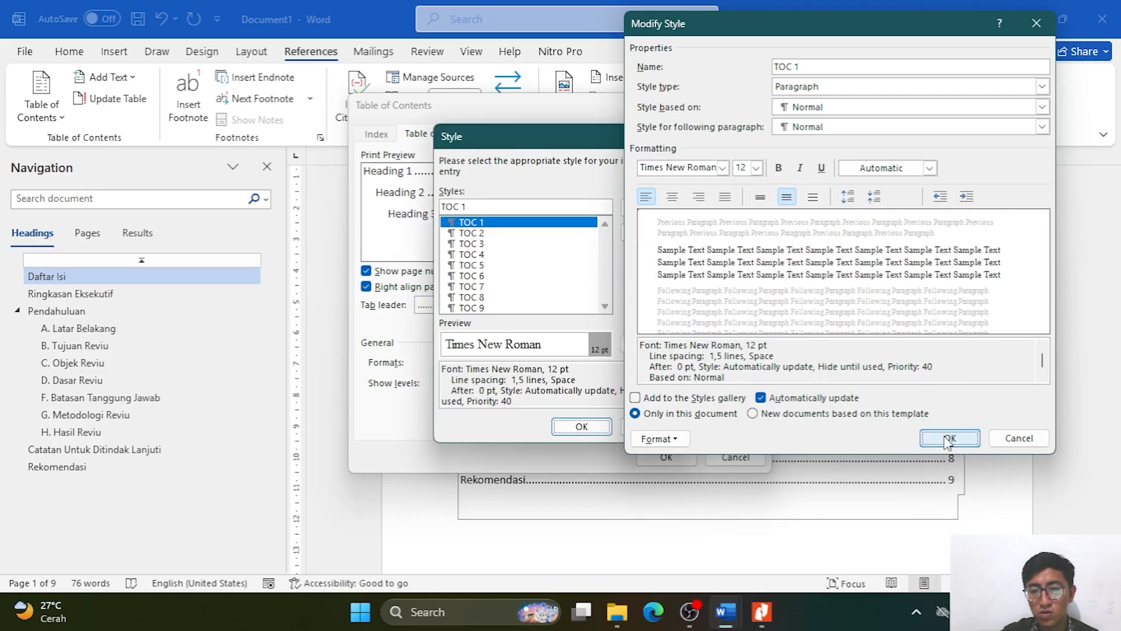
# Modify the TOC 2 style to use the Times New Roman font at 12 pt.
pyautogui.click(542, 234)
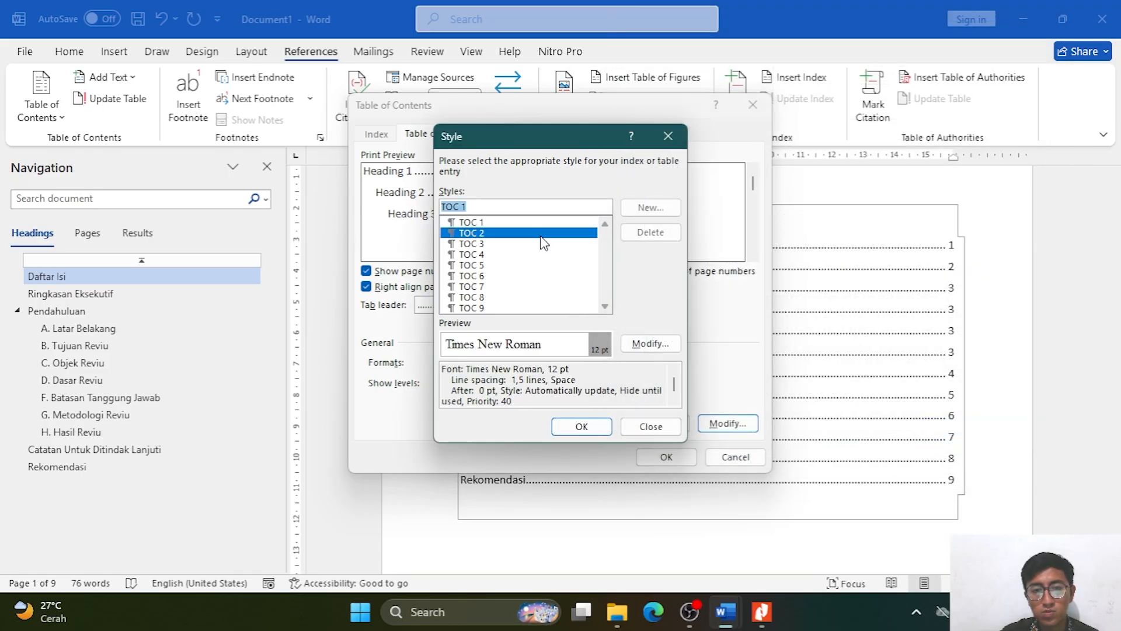
pyautogui.click(650, 344)
pyautogui.click(728, 171)
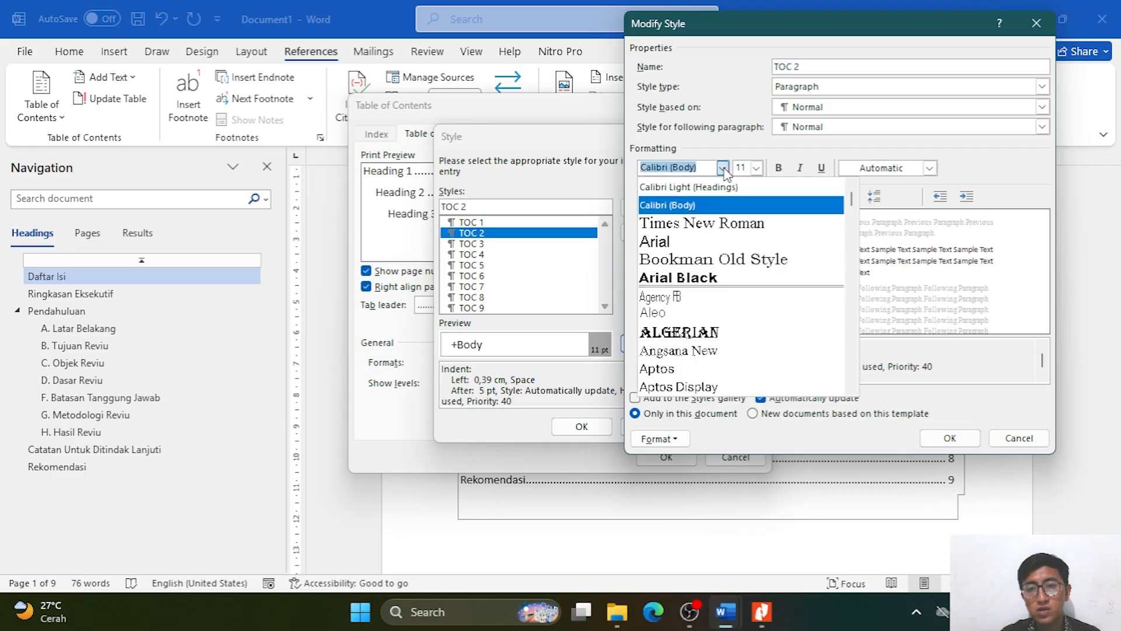
pyautogui.click(717, 216)
pyautogui.click(751, 168)
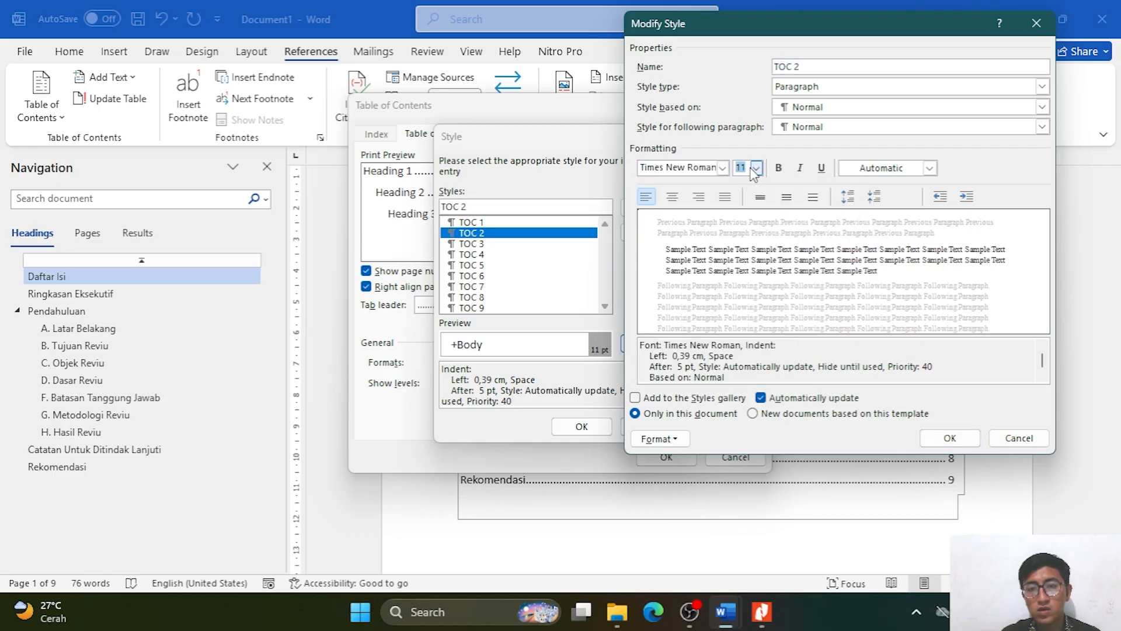
pyautogui.click(756, 168)
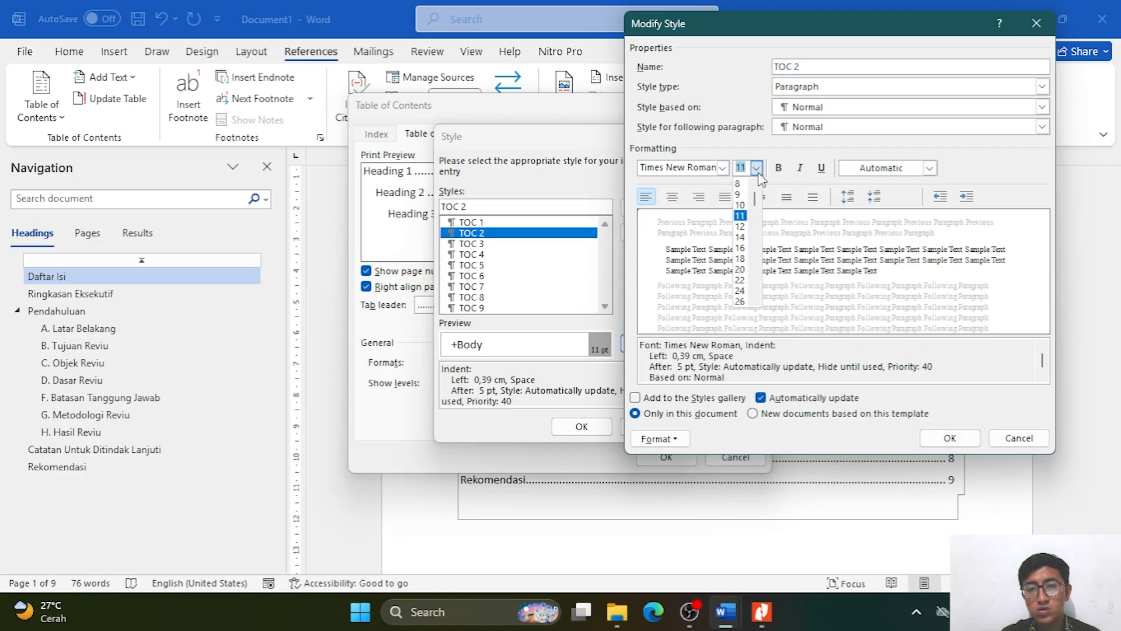
pyautogui.click(747, 225)
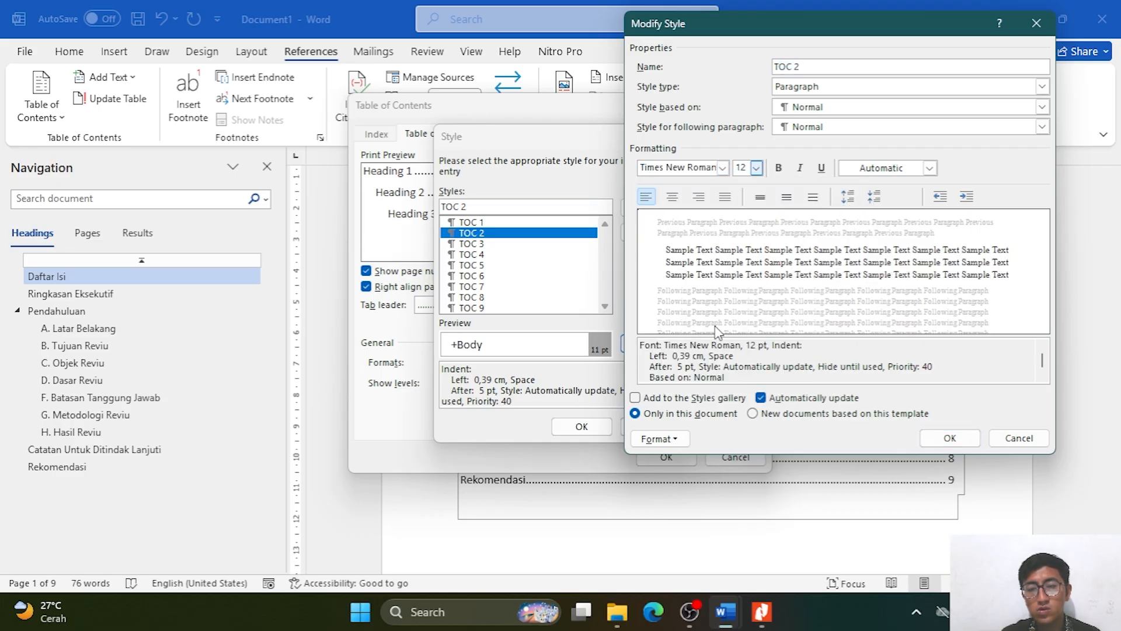
# Set the TOC 2 style's paragraph spacing to 0 pt after with 1,5 lines line spacing.
pyautogui.click(677, 442)
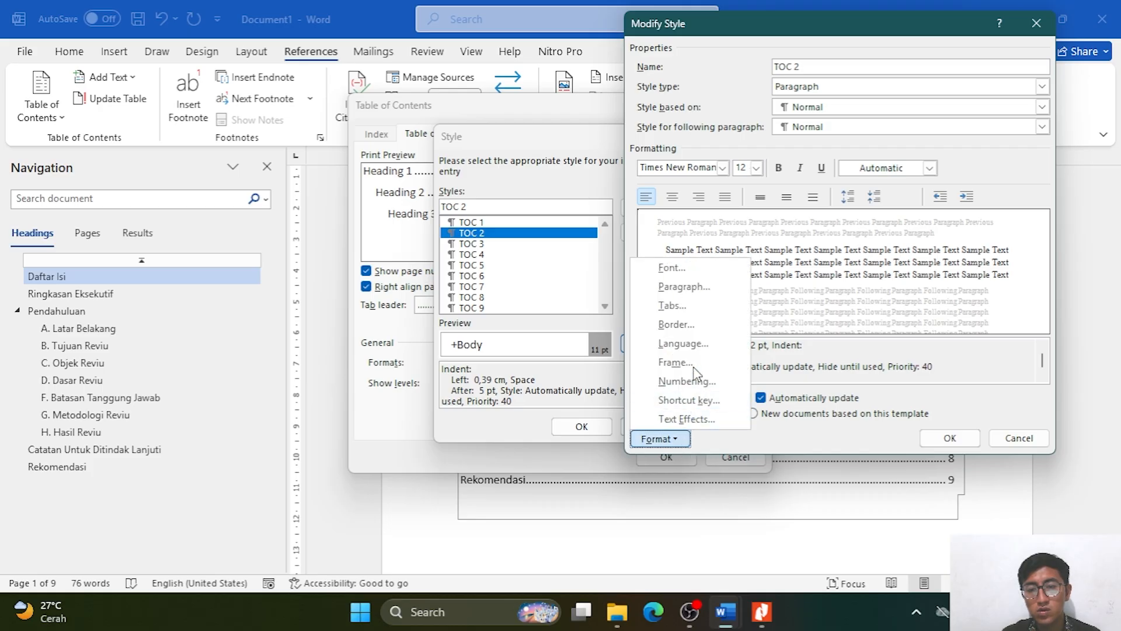
pyautogui.click(706, 292)
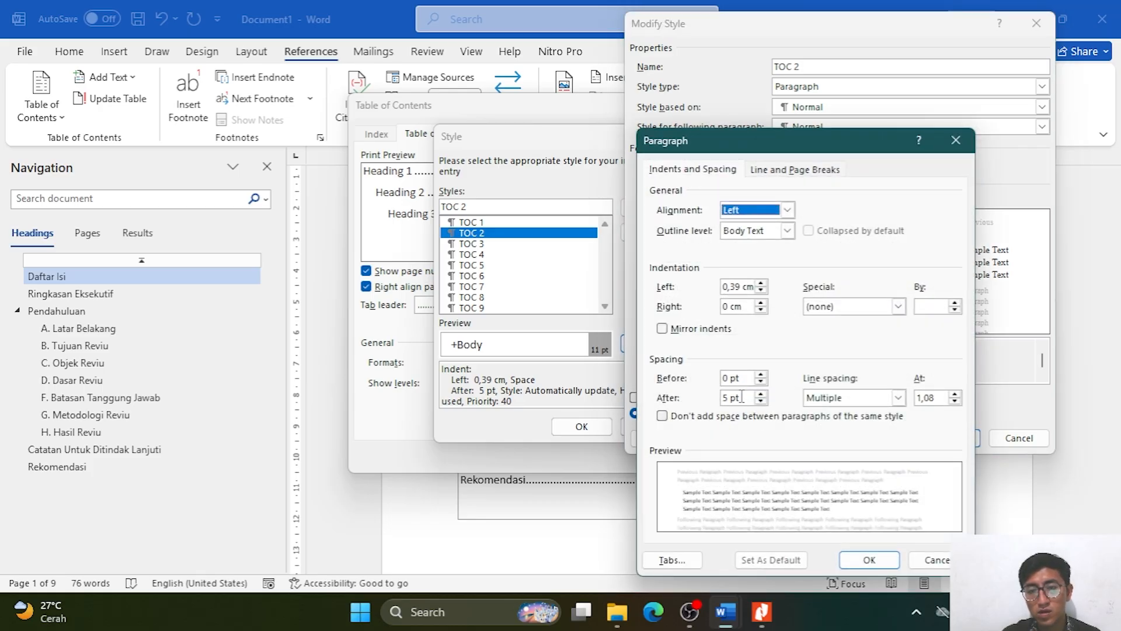
pyautogui.click(729, 398)
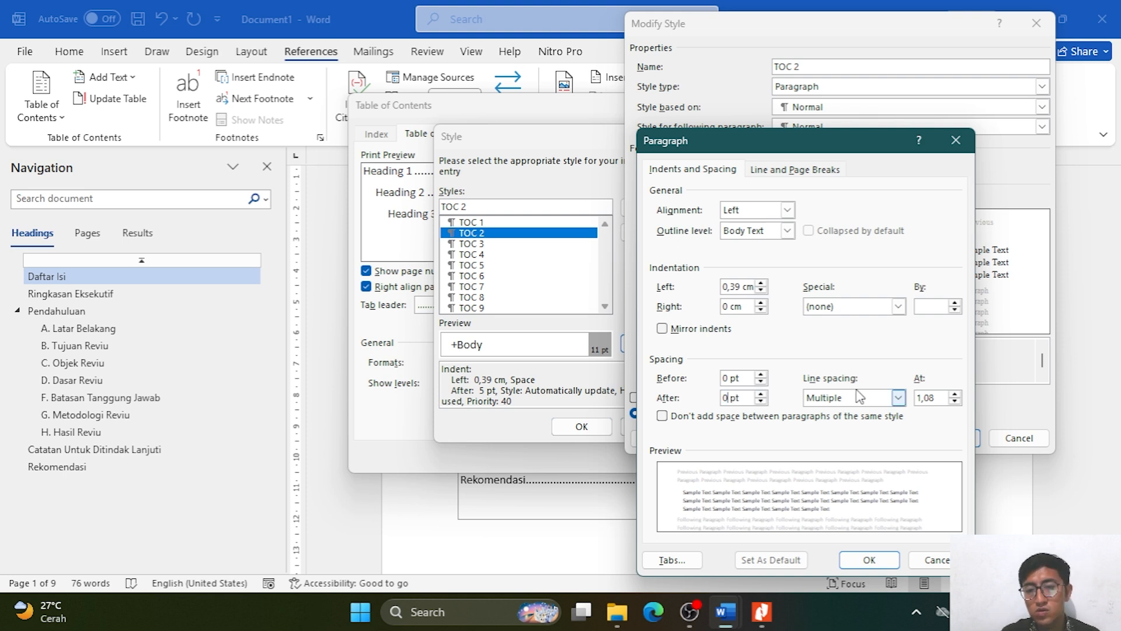
pyautogui.click(897, 397)
pyautogui.click(853, 426)
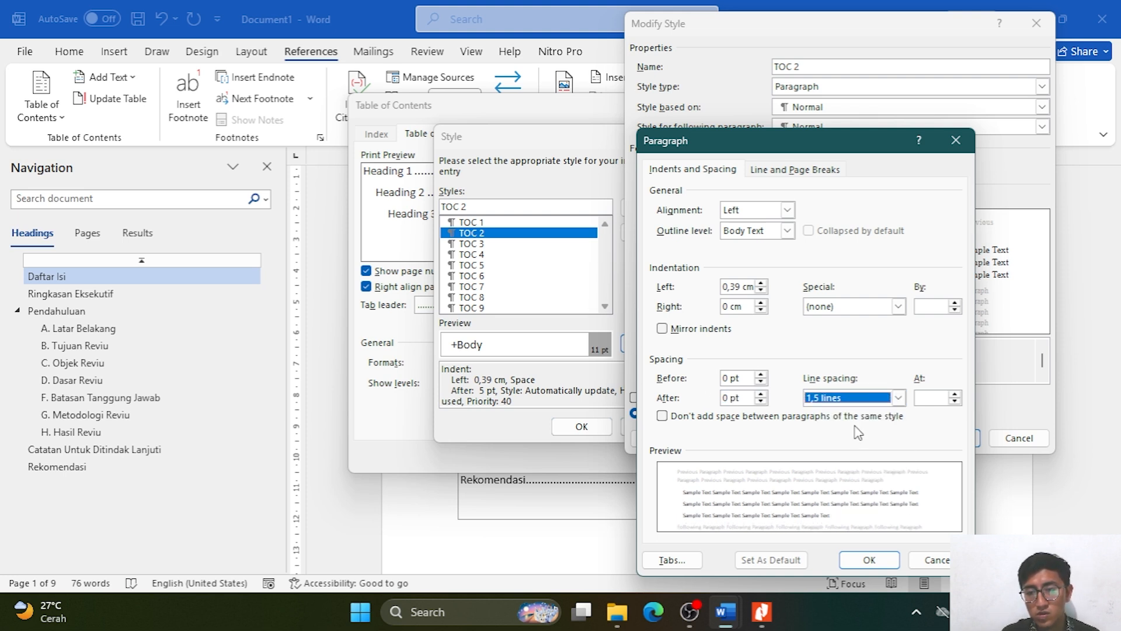
pyautogui.click(870, 560)
pyautogui.click(940, 439)
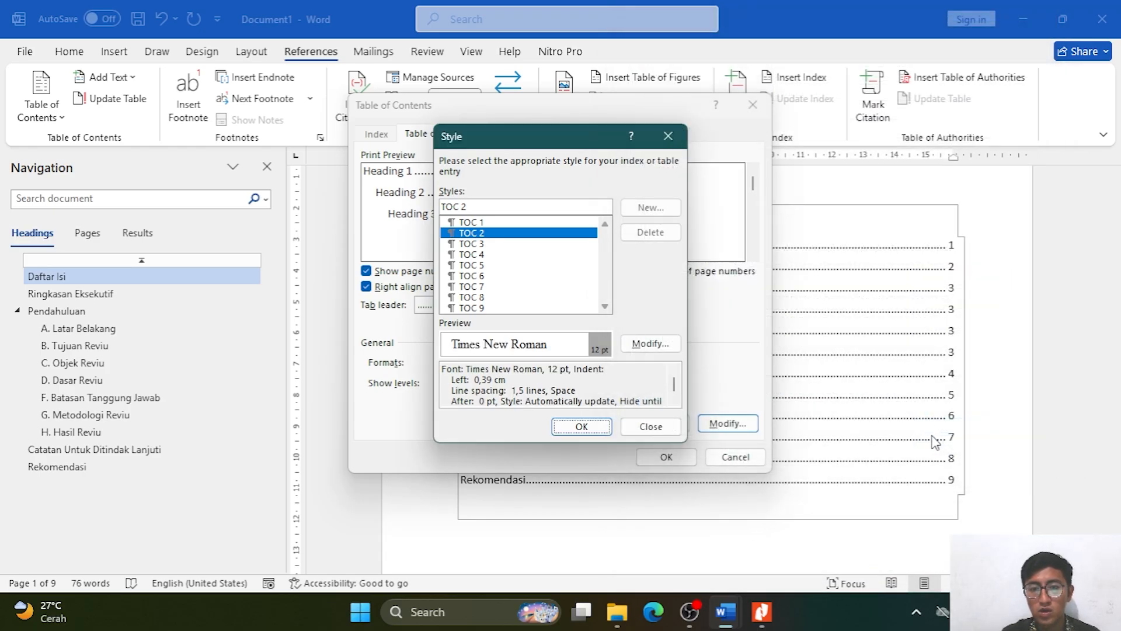
# Apply the modified TOC styles and replace the existing table of contents under the "Daftar Isi" heading.
pyautogui.click(582, 427)
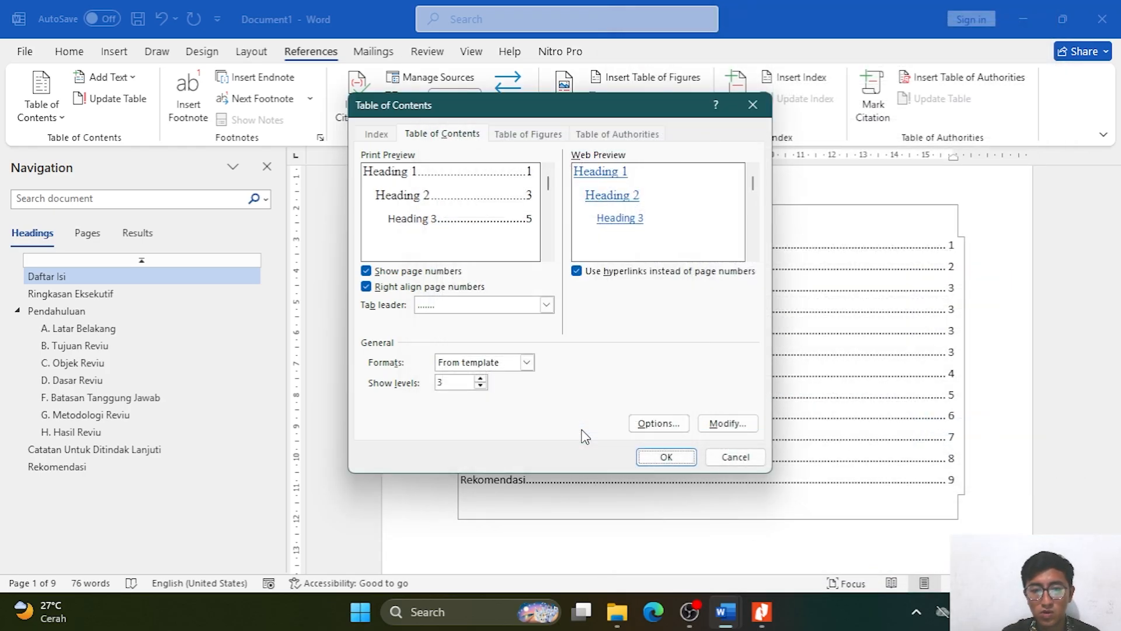
pyautogui.click(680, 455)
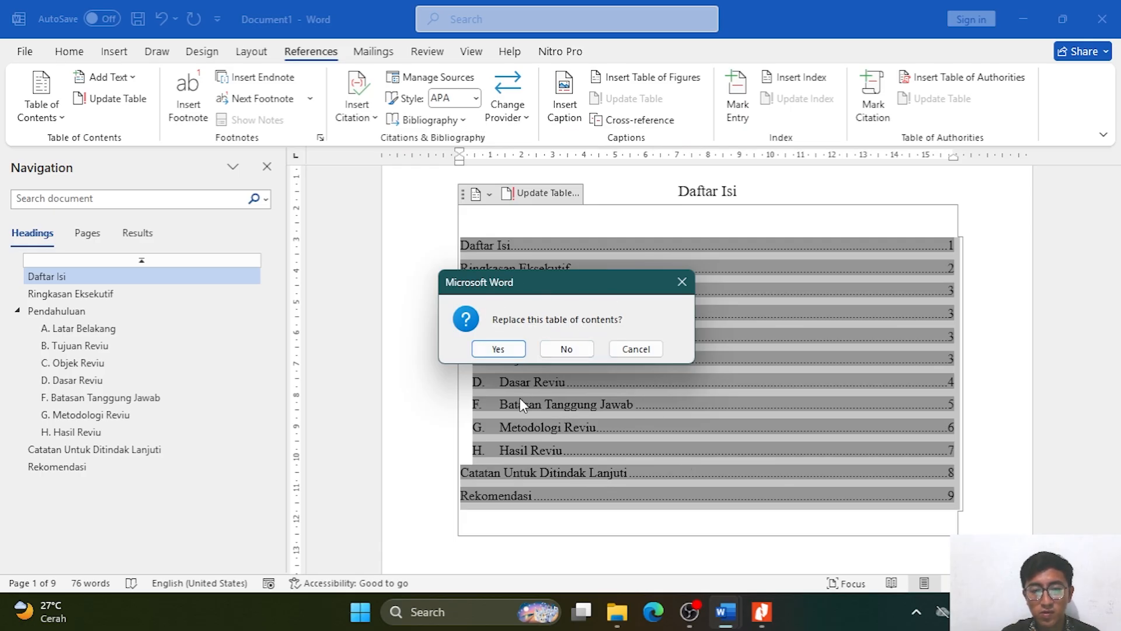
pyautogui.click(510, 349)
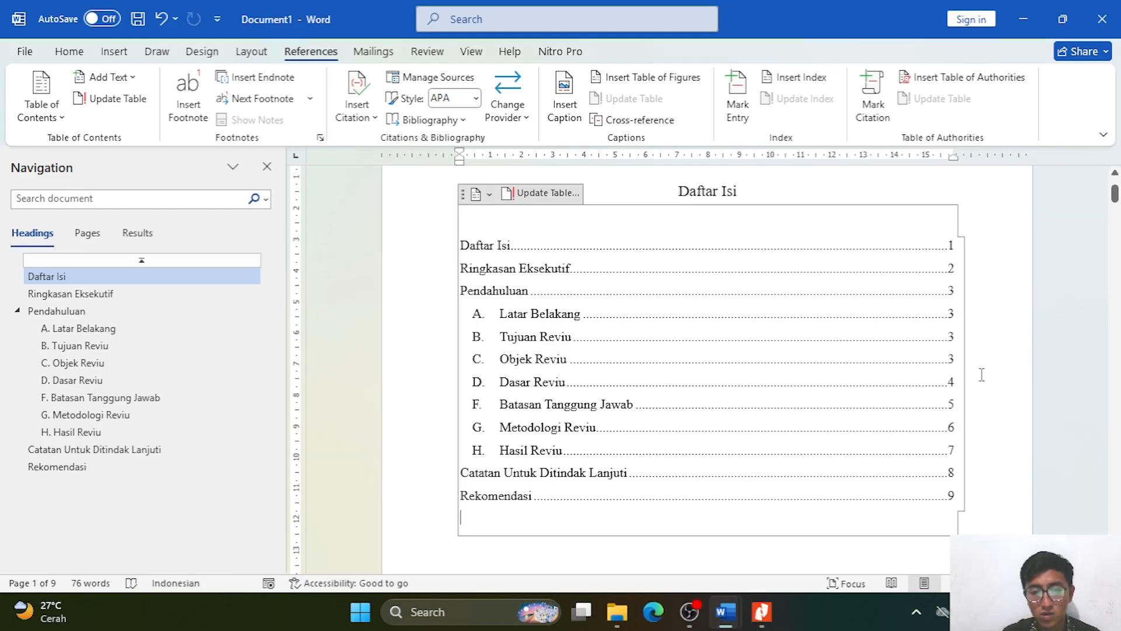
pyautogui.click(991, 302)
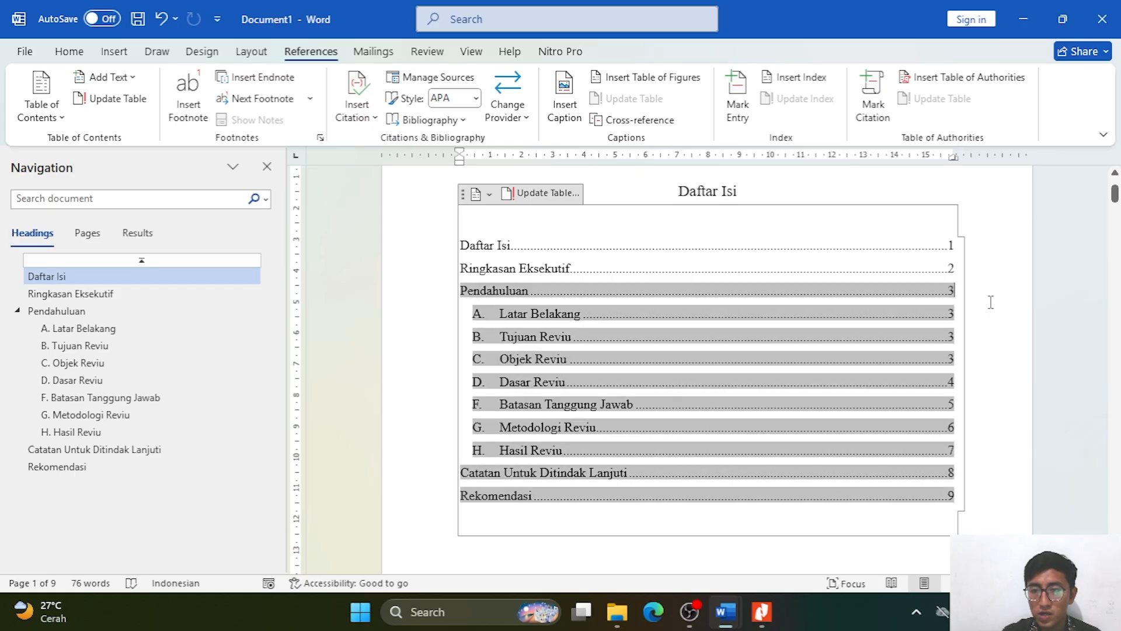
pyautogui.click(833, 188)
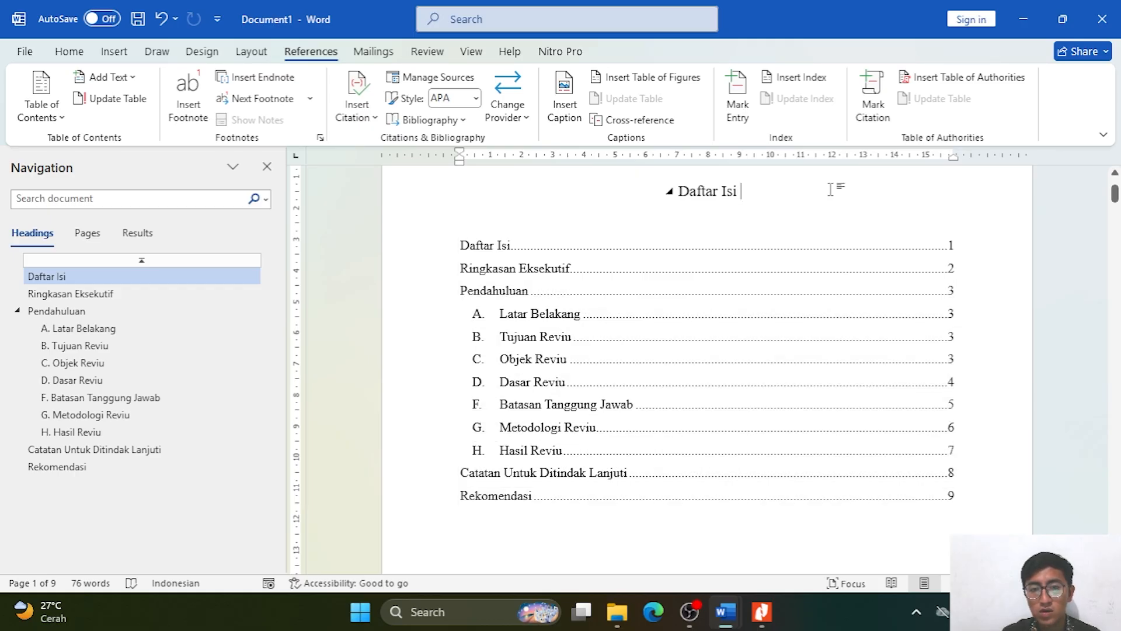